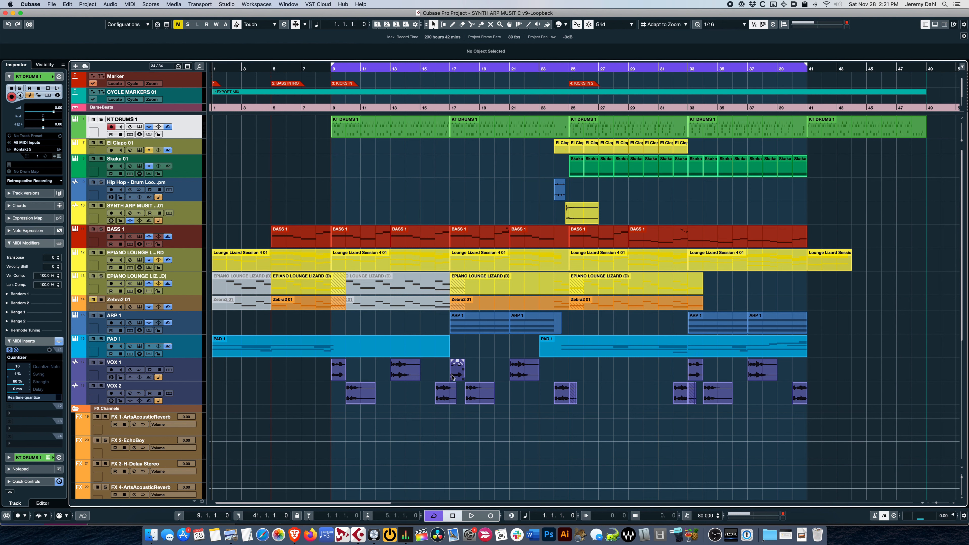
# Step: Play the arrangement from the first VOX 1 clip at bar 9 and return the cursor to bar 9
pyautogui.click(337, 369)
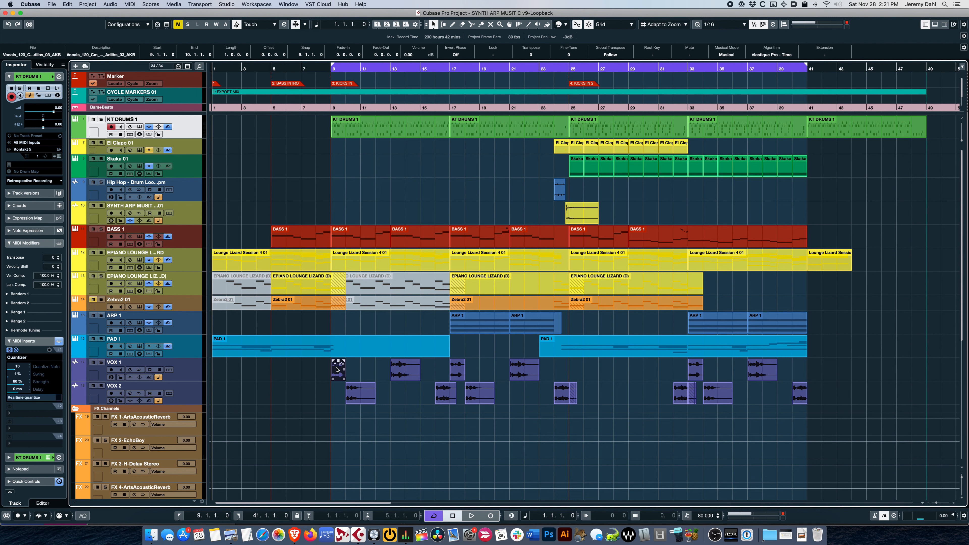
pyautogui.click(200, 372)
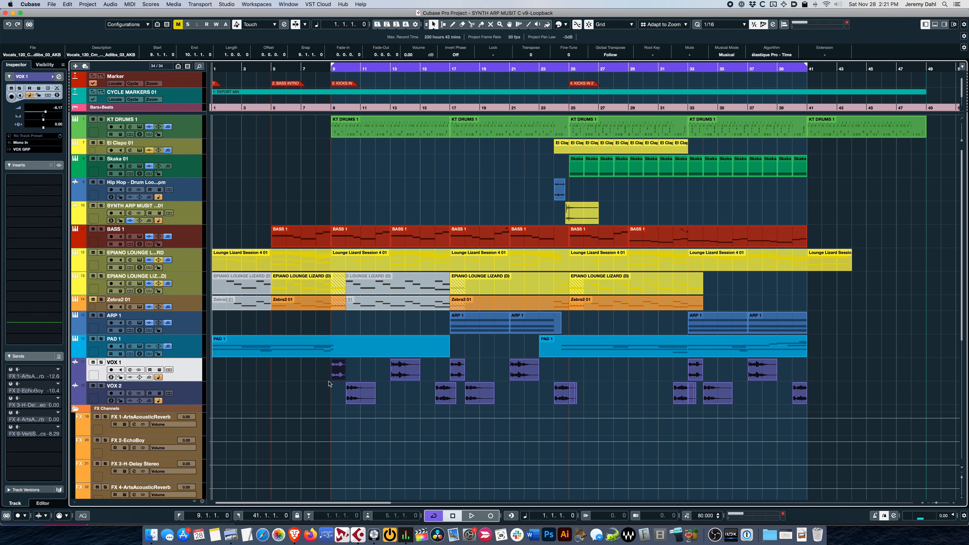
pyautogui.moveTo(337, 376)
pyautogui.scroll(-2, 315, 375)
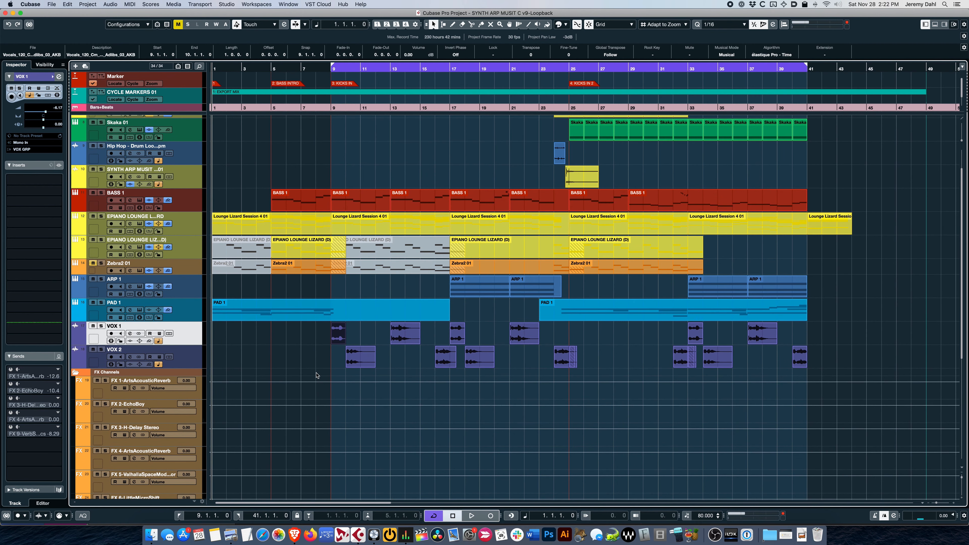
pyautogui.press('l')
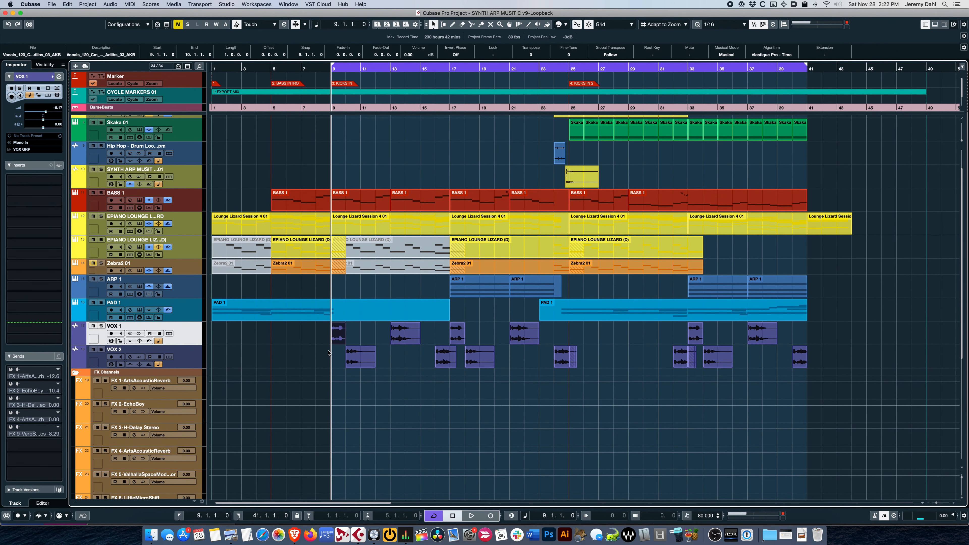
pyautogui.press('space')
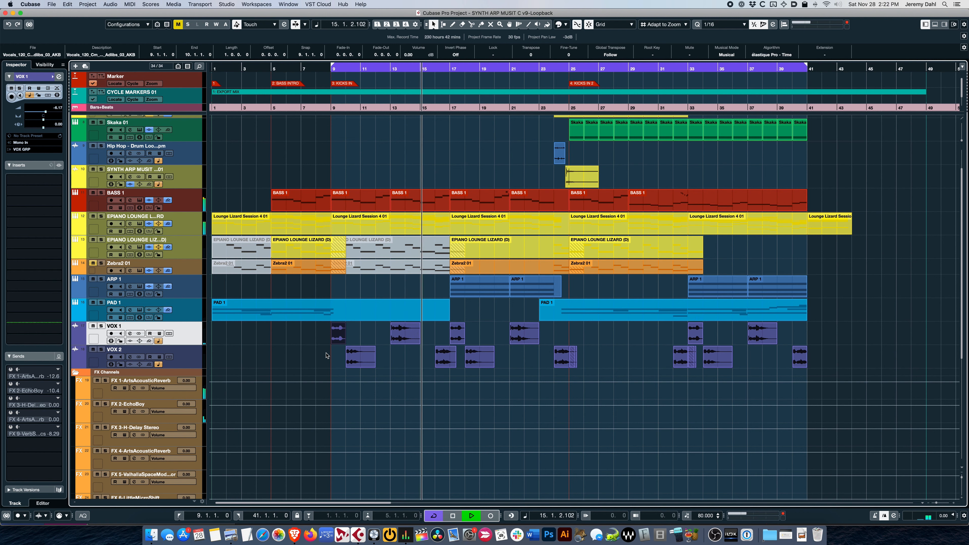
pyautogui.press('space')
pyautogui.press('1')
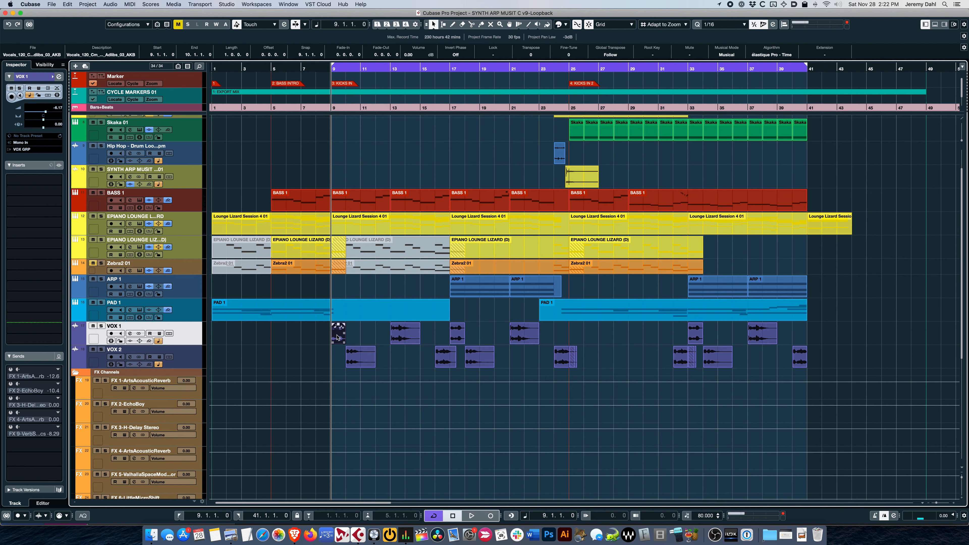
# Step: Create a sampler track from the first VOX 1 clip, set it to Slice, and extend the last slice to the sample's end
pyautogui.rightClick(337, 337)
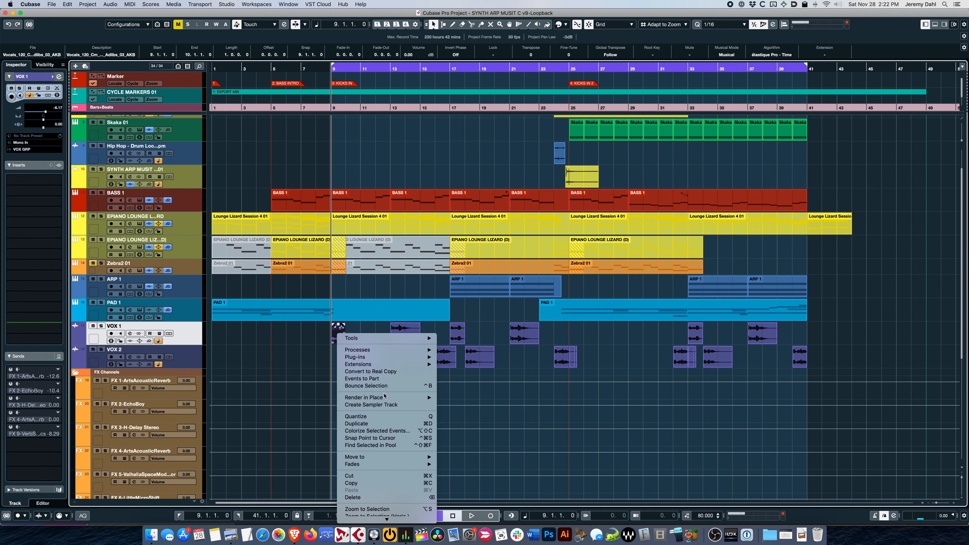
pyautogui.click(381, 405)
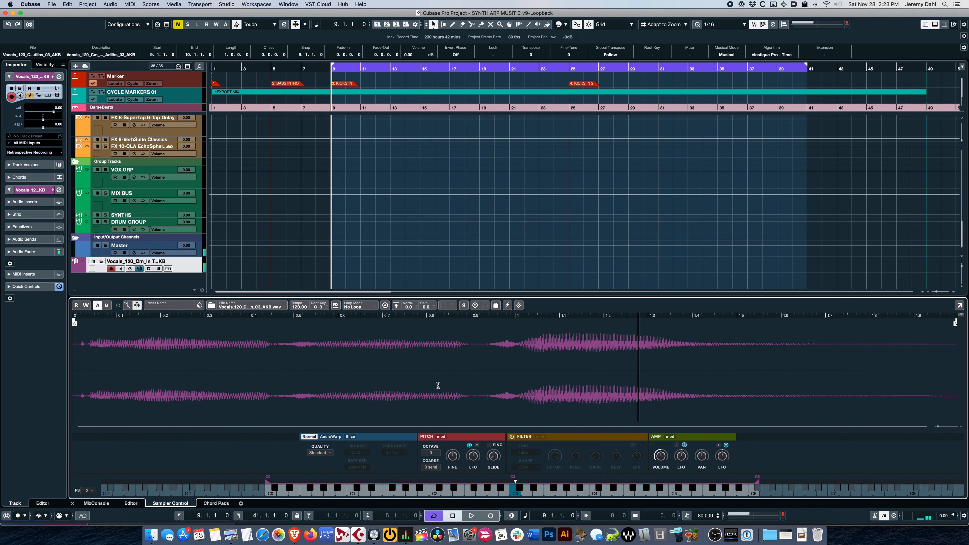
pyautogui.click(350, 437)
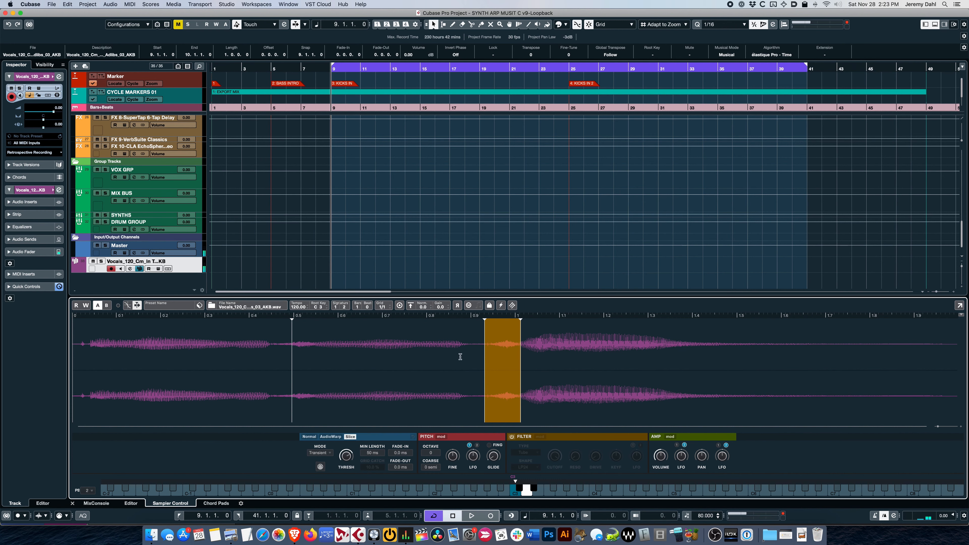
pyautogui.moveTo(519, 325); pyautogui.dragTo(957, 350)
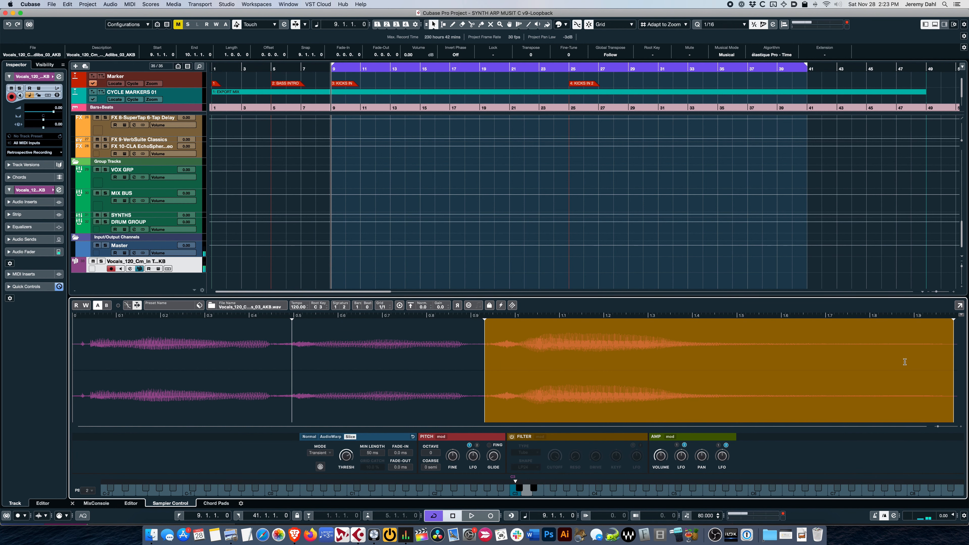
# Step: Place the sampler track below VOX 2 and rehearse the vocal slices over playback from bar 9 with both VOX tracks muted
pyautogui.scroll(2, 407, 187)
pyautogui.scroll(-2, 361, 201)
pyautogui.scroll(5, 152, 172)
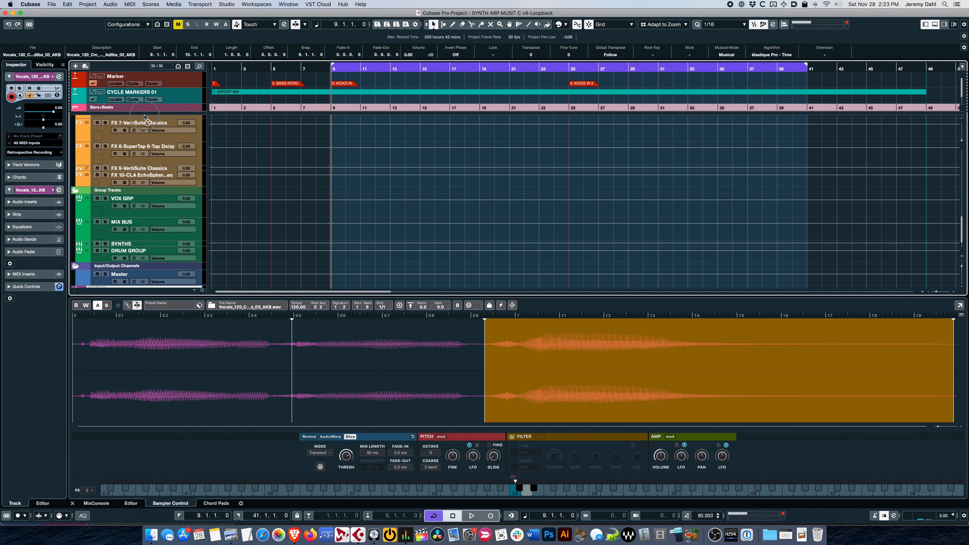
pyautogui.scroll(5, 145, 114)
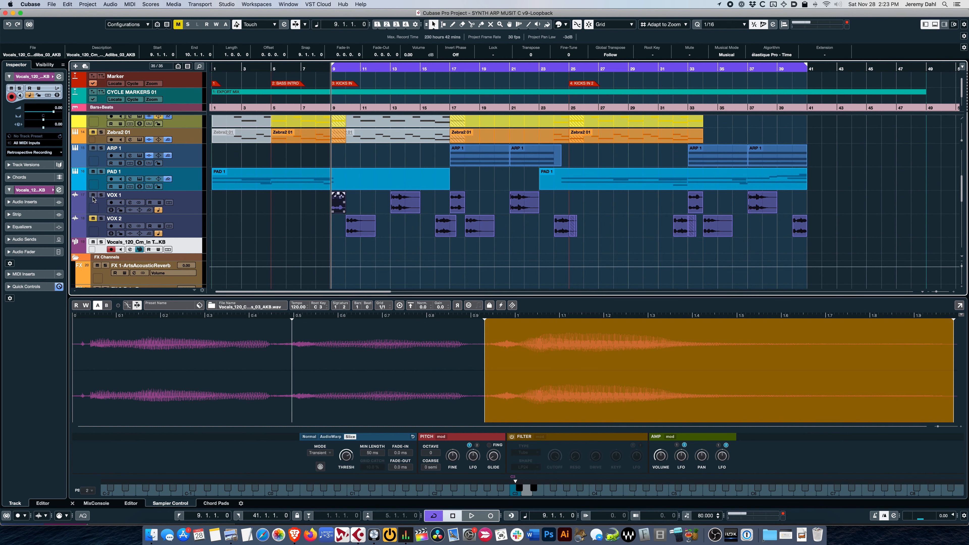
pyautogui.press('space')
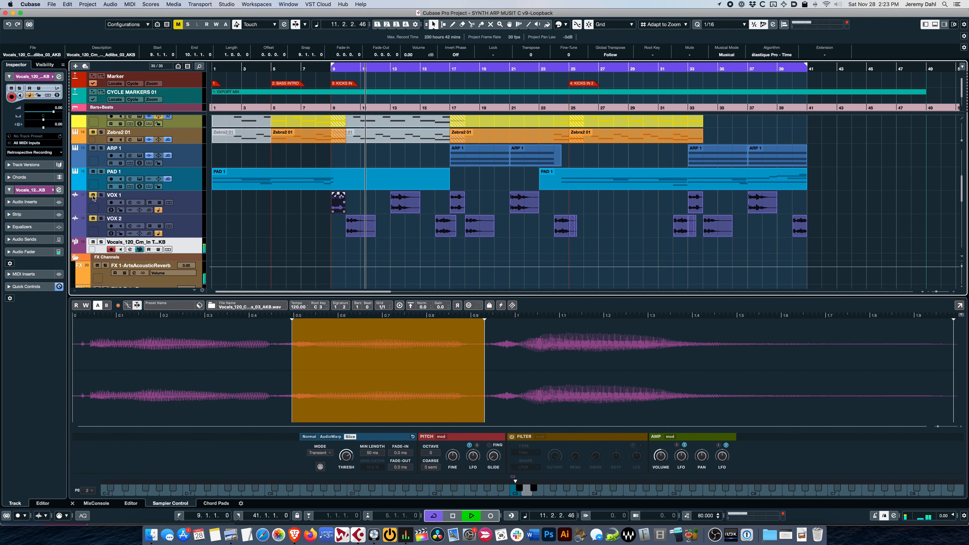
pyautogui.press('space')
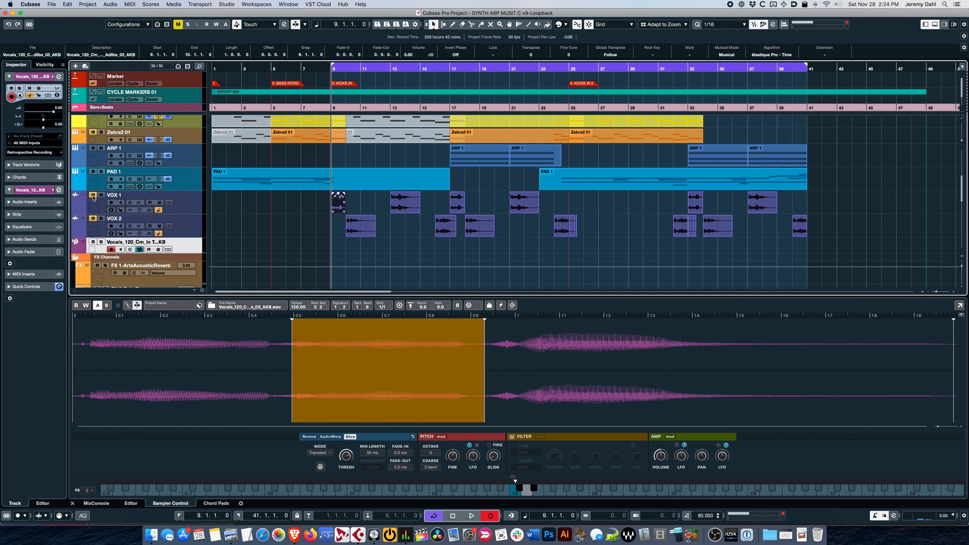
# Step: Record a slice pattern on the sampler track from bar 9, split the part at bar 11, and delete the remainder
pyautogui.press('space')
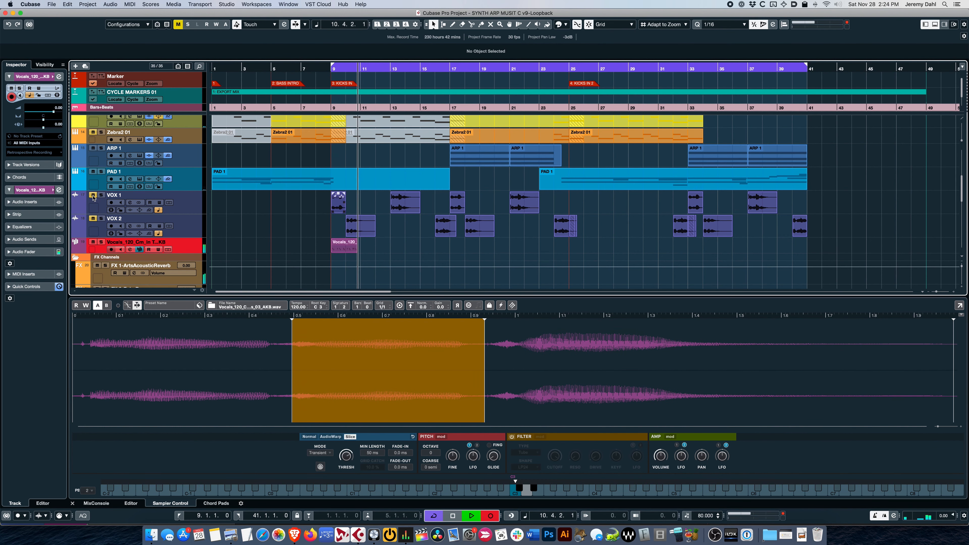
pyautogui.press('space')
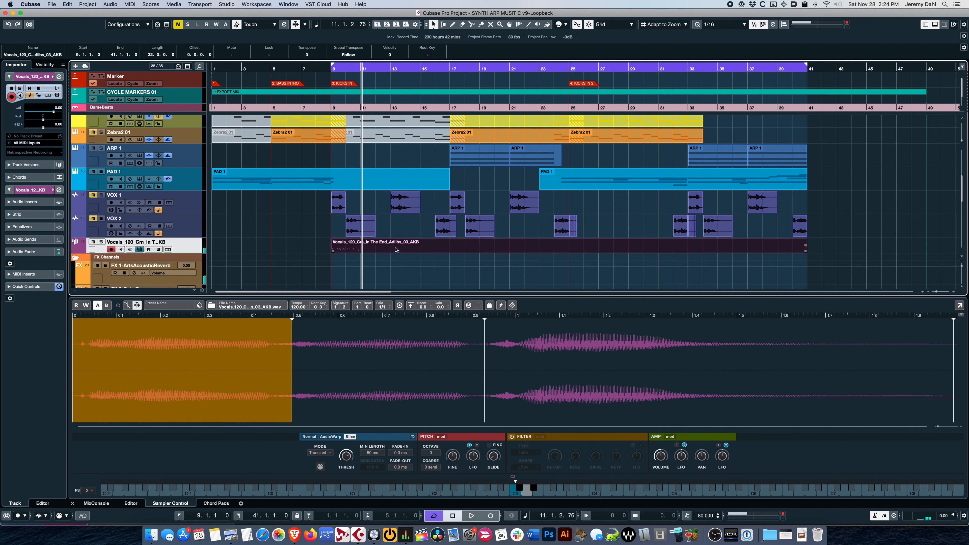
pyautogui.keyDown('alt'); pyautogui.click(362, 249); pyautogui.keyUp('alt')
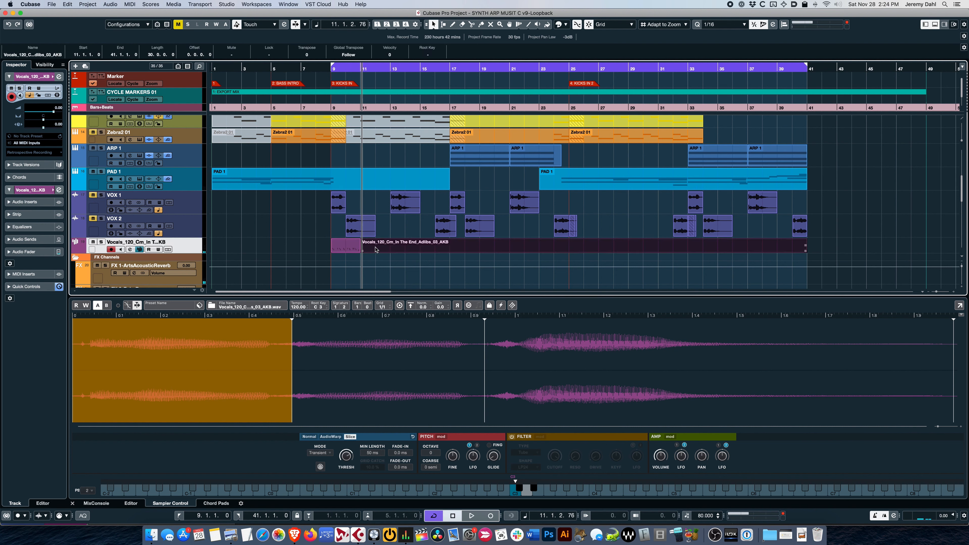
pyautogui.press('Delete')
# Step: Duplicate the recorded two-bar vocal part and loop playback from bar 9 to bar 13
pyautogui.click(350, 249)
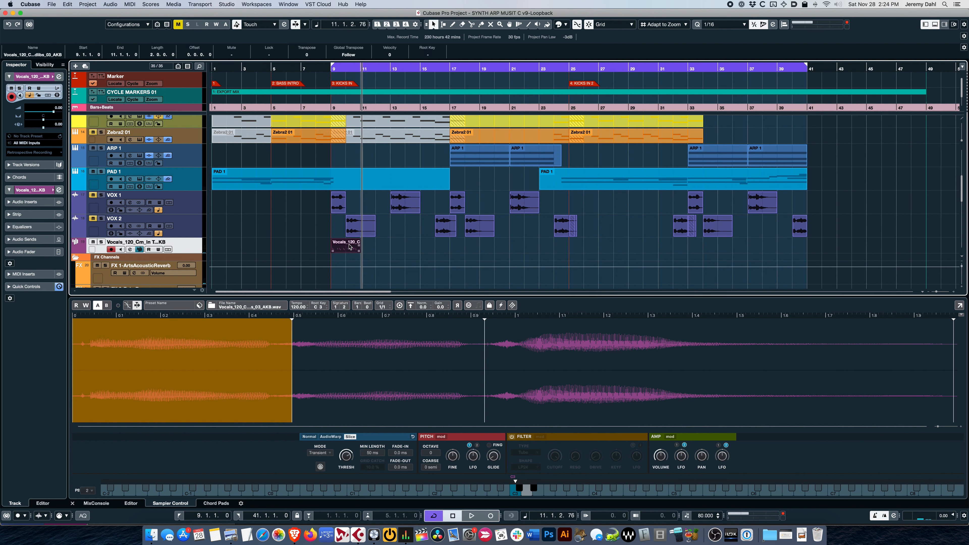
pyautogui.press('p')
pyautogui.press('space')
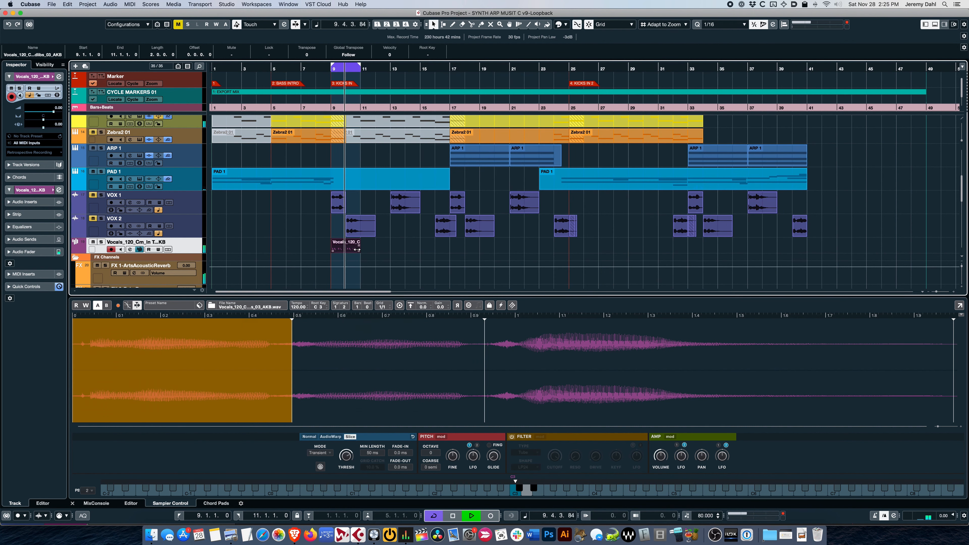
pyautogui.press('super+d')
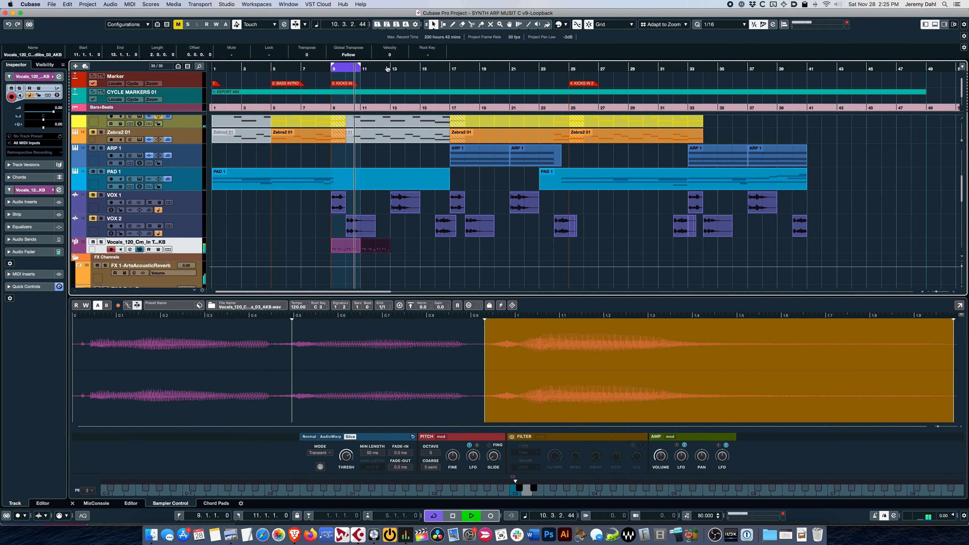
pyautogui.keyDown('alt'); pyautogui.click(390, 70); pyautogui.keyUp('alt')
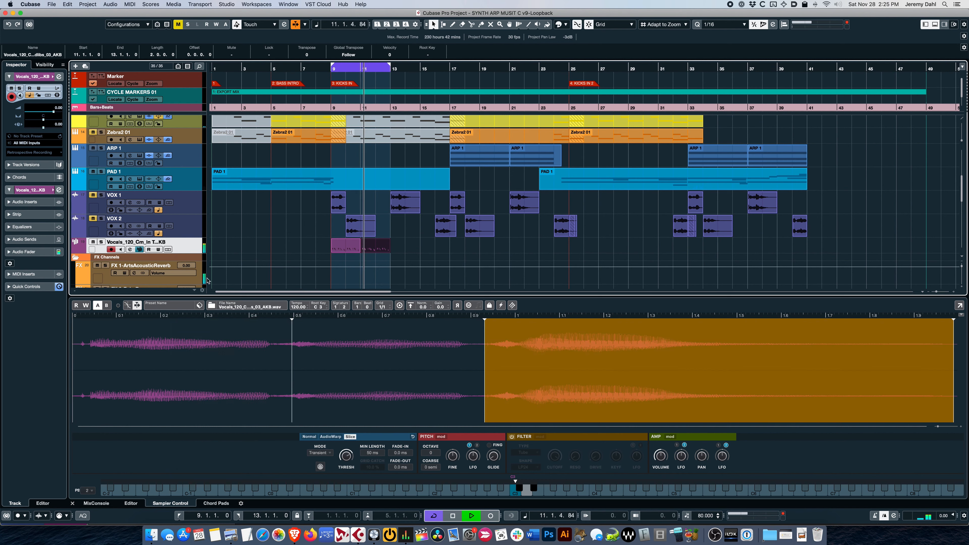
# Step: Open the sampler track's channel settings and apply low-cut and high-cut filters to thin out the vocal chop
pyautogui.click(131, 249)
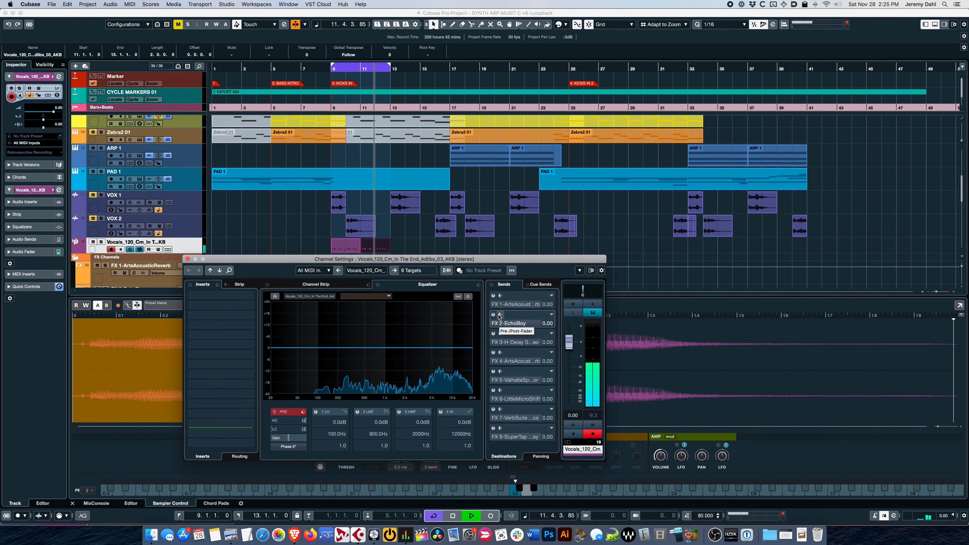
pyautogui.moveTo(281, 430)
pyautogui.mouseDown()
pyautogui.moveTo(282, 410)
pyautogui.moveTo(334, 361)
pyautogui.mouseUp()
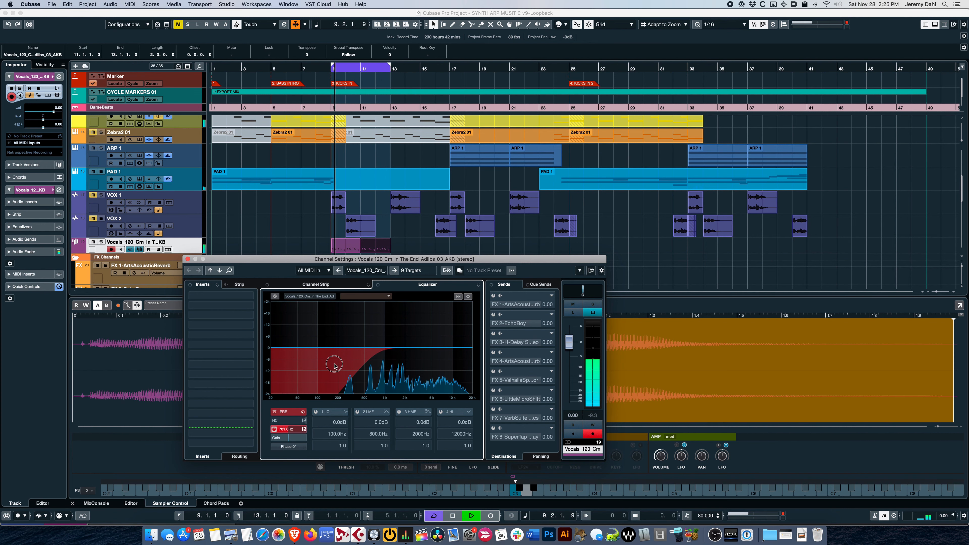
pyautogui.moveTo(290, 457); pyautogui.dragTo(279, 491)
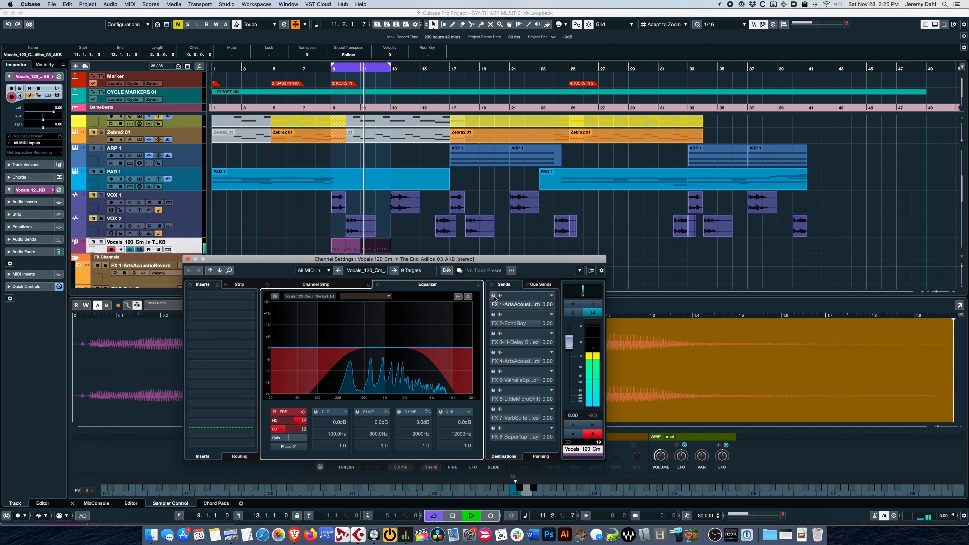
# Step: Enable the FX 1 ArtsAcousticReverb and FX 2 EchoBoy sends, and set the sampler's coarse pitch to 7 semitones
pyautogui.click(492, 295)
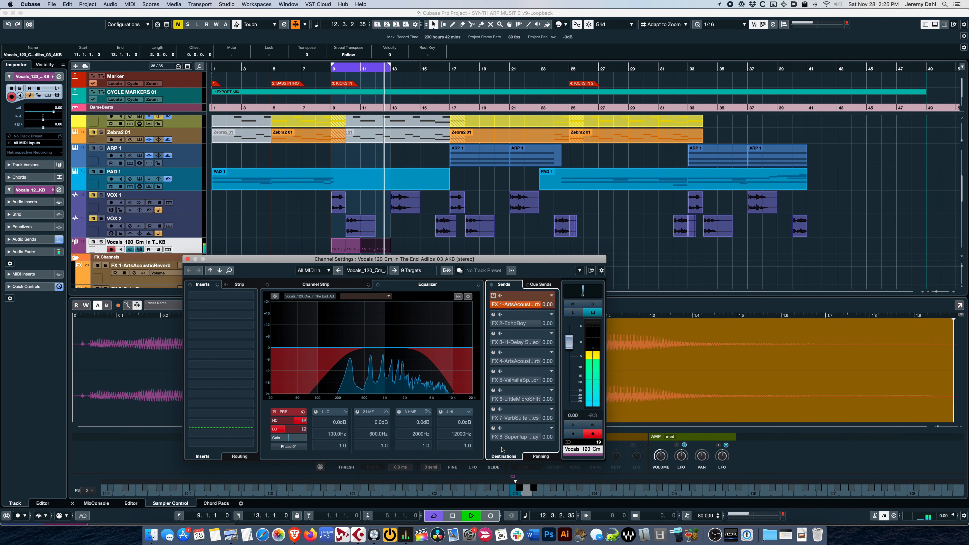
pyautogui.click(493, 315)
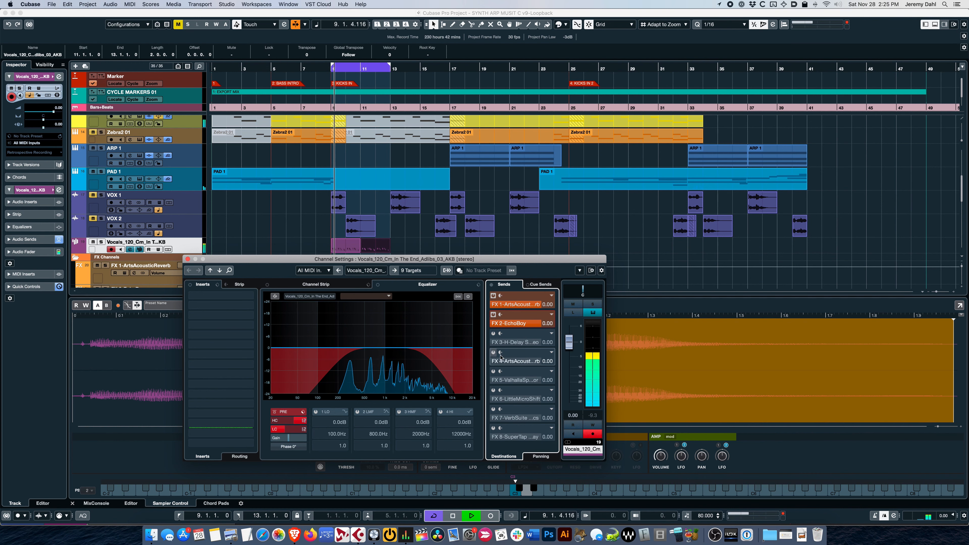
pyautogui.moveTo(530, 325); pyautogui.dragTo(509, 355)
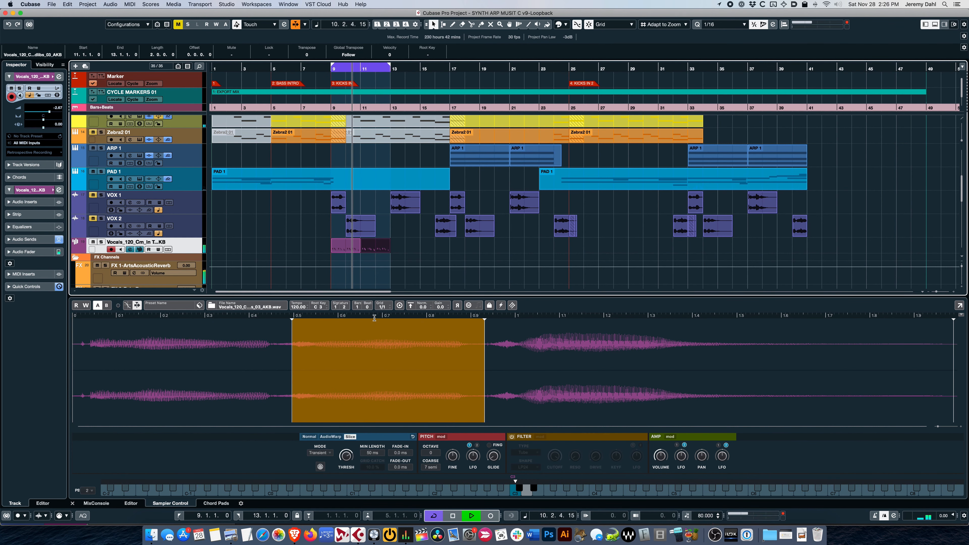
# Step: Set the sampler track's volume to -13.7, pan it right, and stop playback back at bar 9
pyautogui.moveTo(54, 113); pyautogui.dragTo(52, 125)
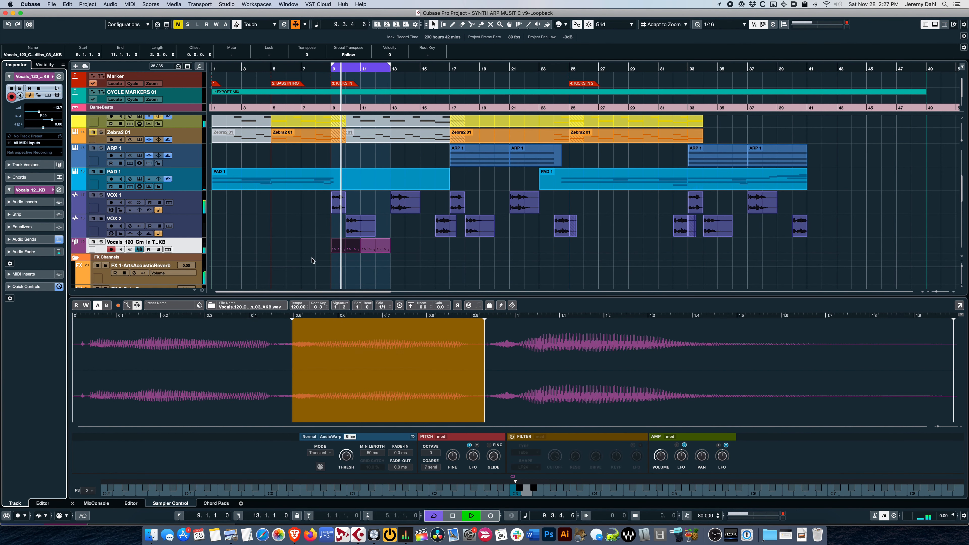
pyautogui.press('space')
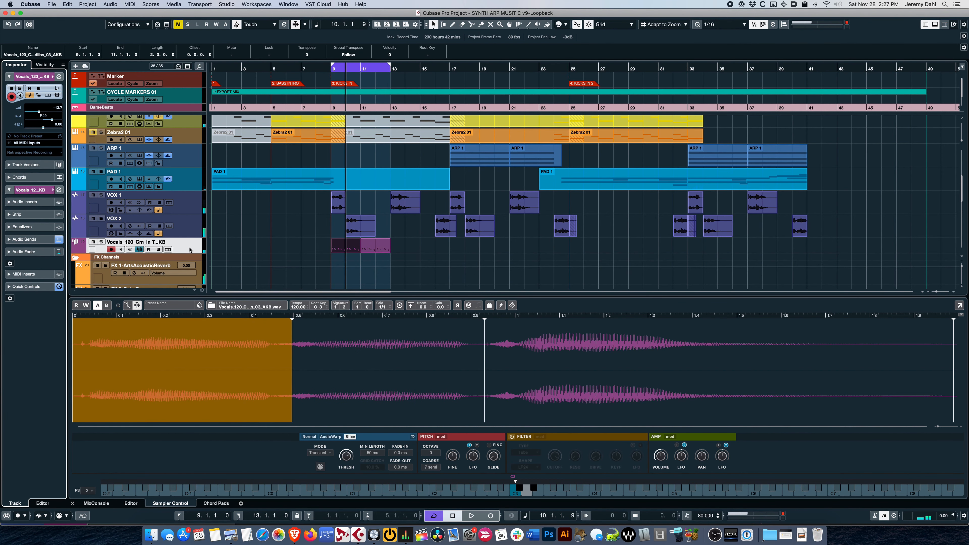
pyautogui.press('KP_1')
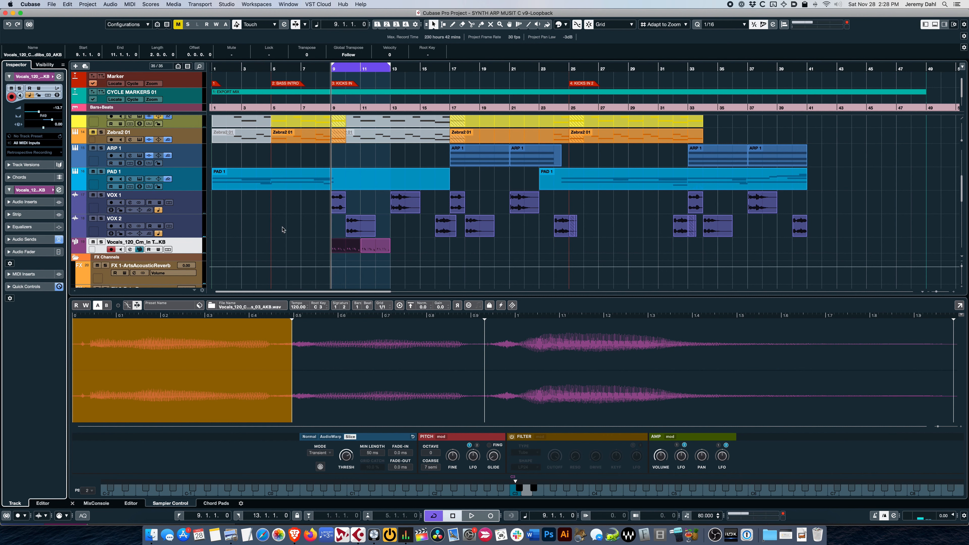
# Step: Switch to Focusrite Control to examine the Loopback 1-2 output routing, and return to Cubase
pyautogui.press('super+Tab')
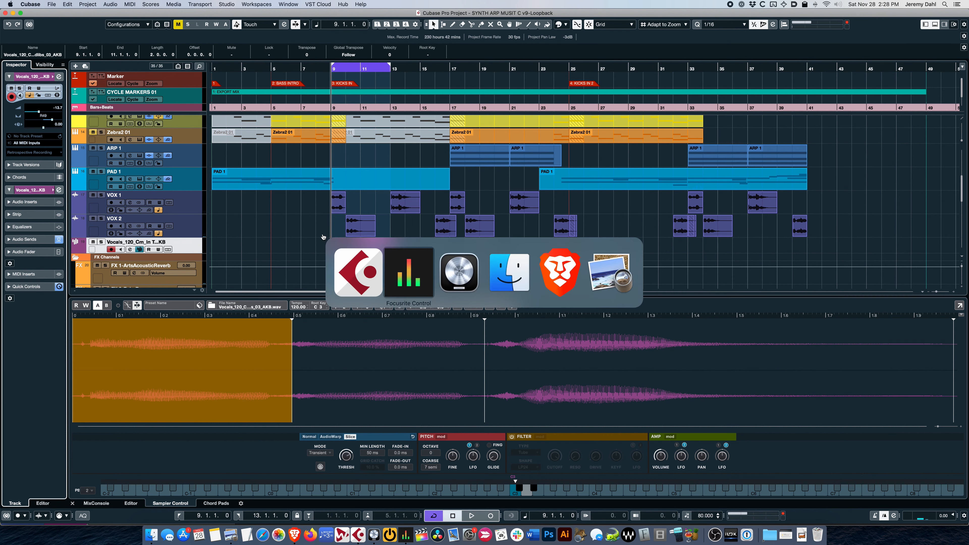
pyautogui.press('super+Tab')
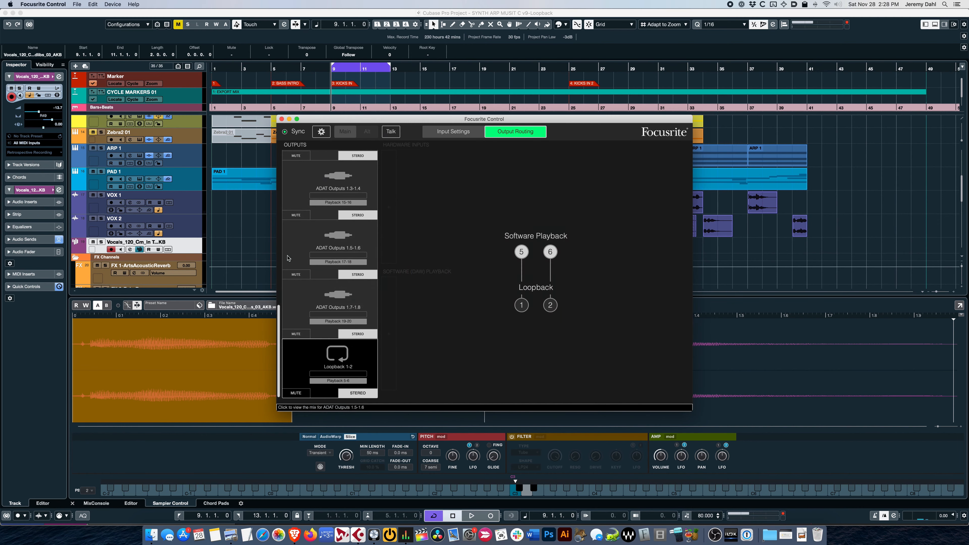
pyautogui.press('super+Tab')
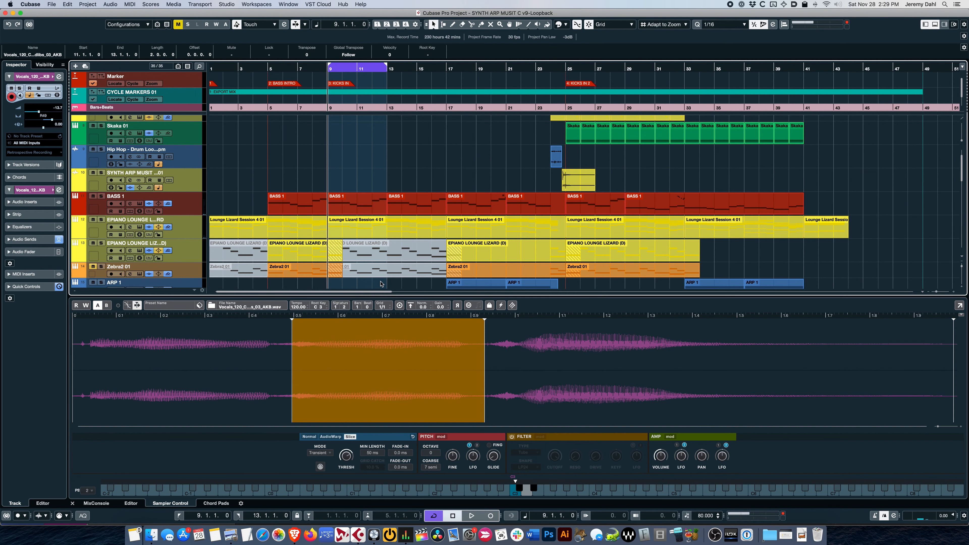
# Step: Select the BASS 1 track, hide the lower zone, and start playback of the looped section from bar 9
pyautogui.scroll(2, 365, 168)
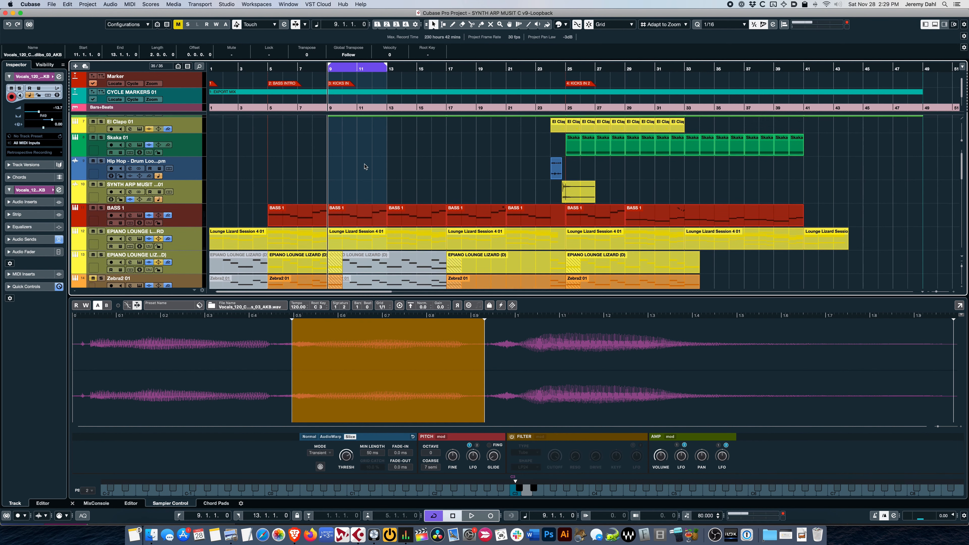
pyautogui.click(199, 221)
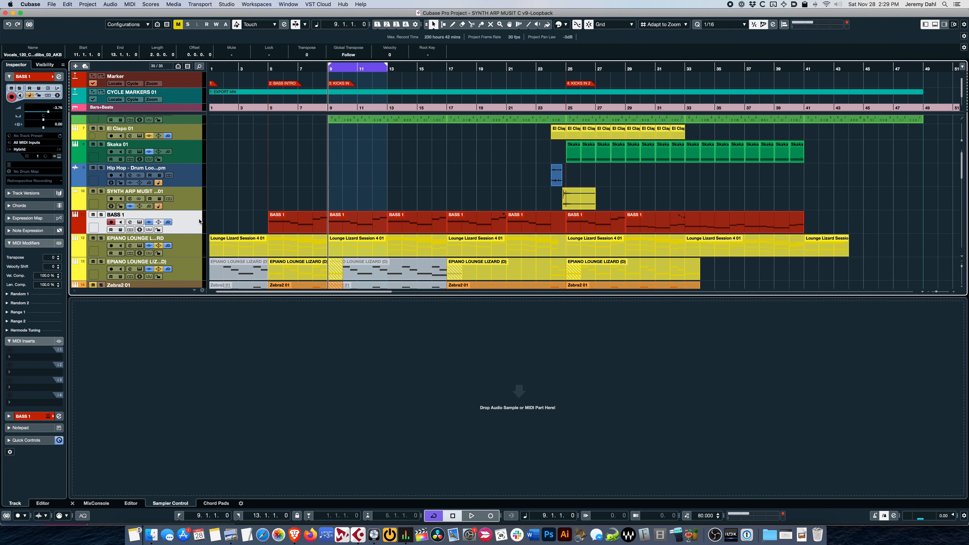
pyautogui.scroll(-1, 199, 221)
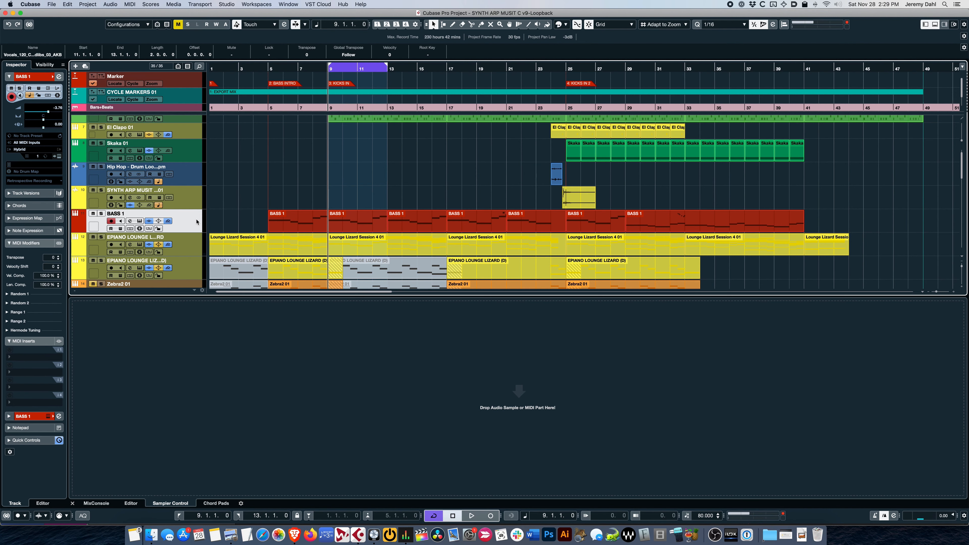
pyautogui.press('super+alt+e')
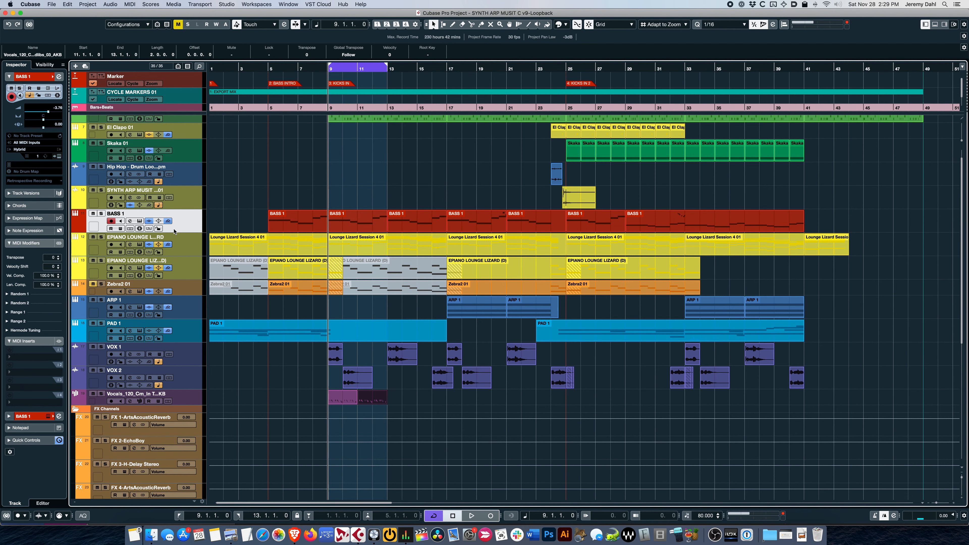
pyautogui.scroll(1, 281, 210)
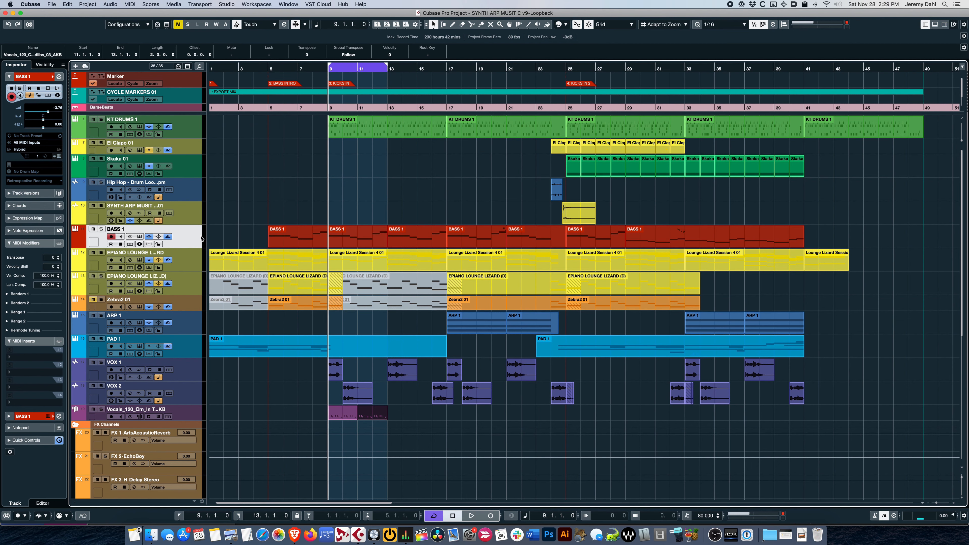
pyautogui.press('space')
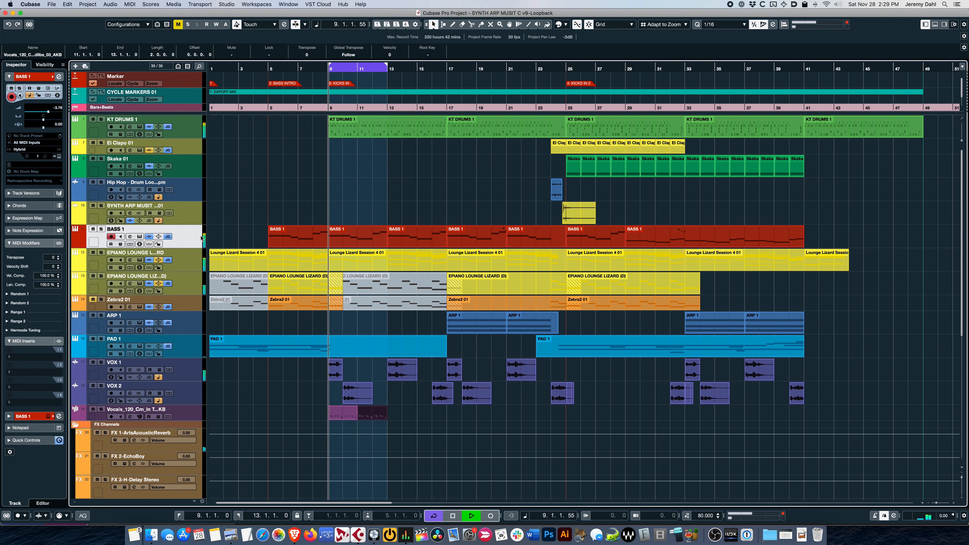
# Step: Open BASS 1's channel settings and turn on the equalizer's spectrum comparison with KT KICK as the comparison channel
pyautogui.click(131, 237)
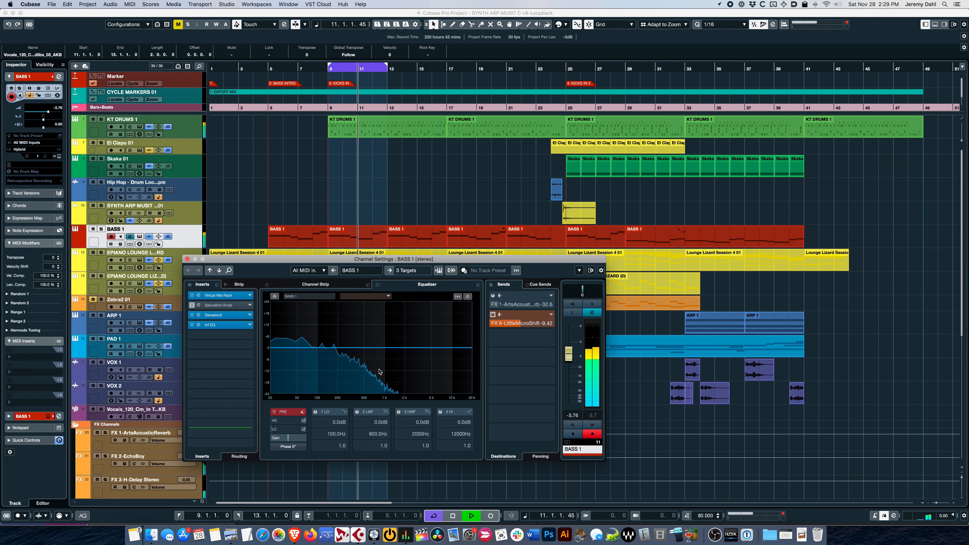
pyautogui.click(275, 297)
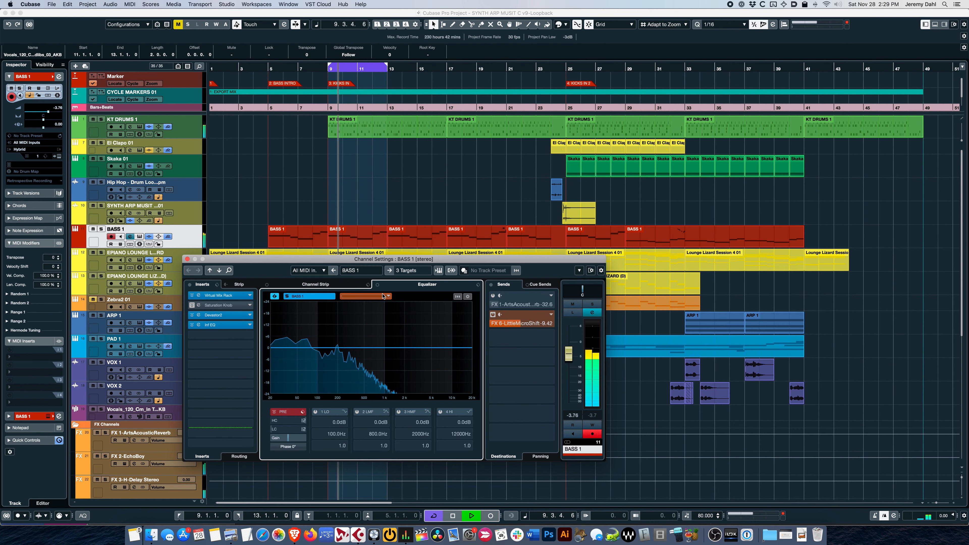
pyautogui.click(365, 296)
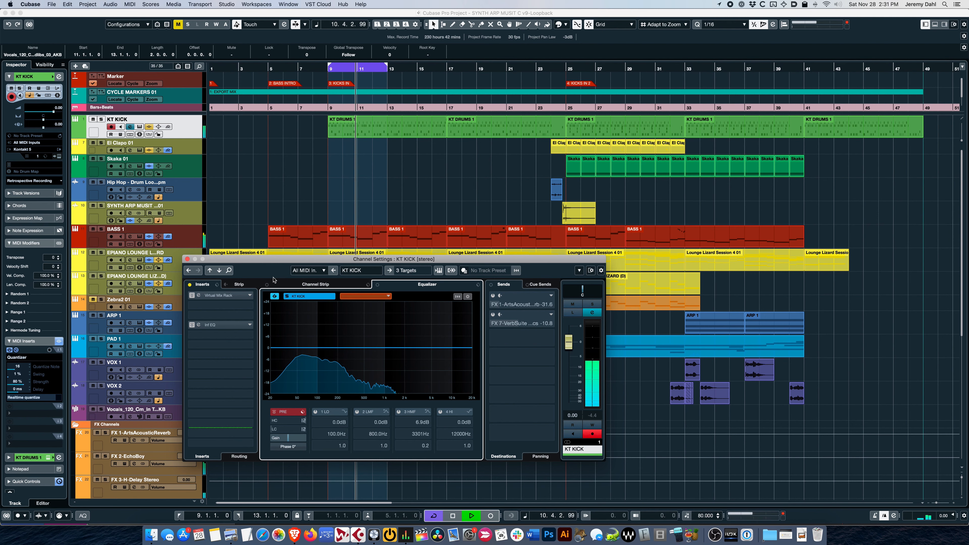
pyautogui.click(229, 270)
pyautogui.write('NBASS')
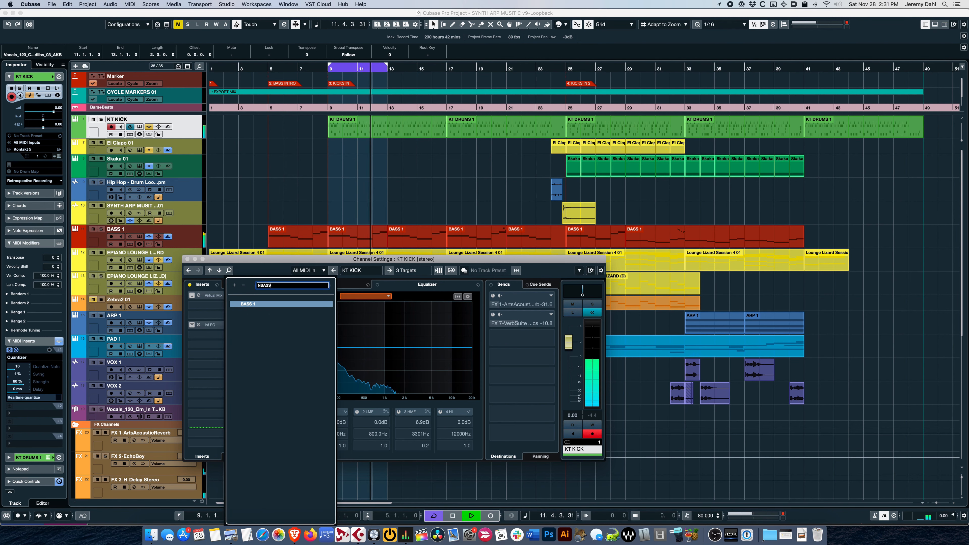
pyautogui.press('Return')
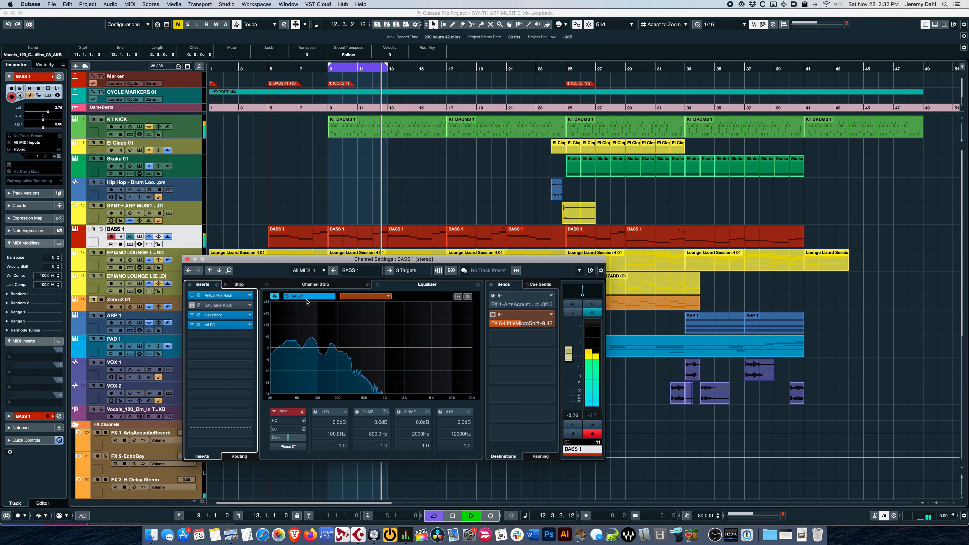
pyautogui.click(387, 297)
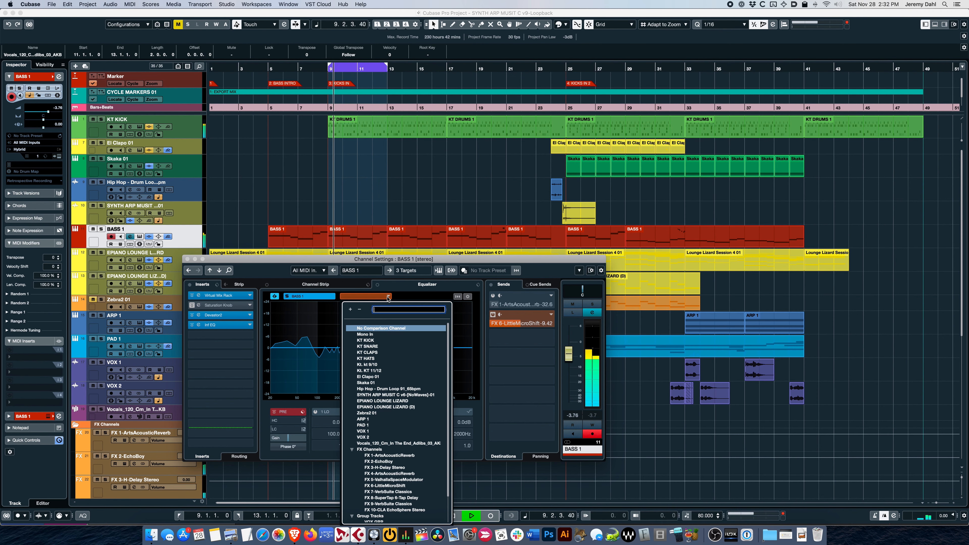
pyautogui.click(394, 340)
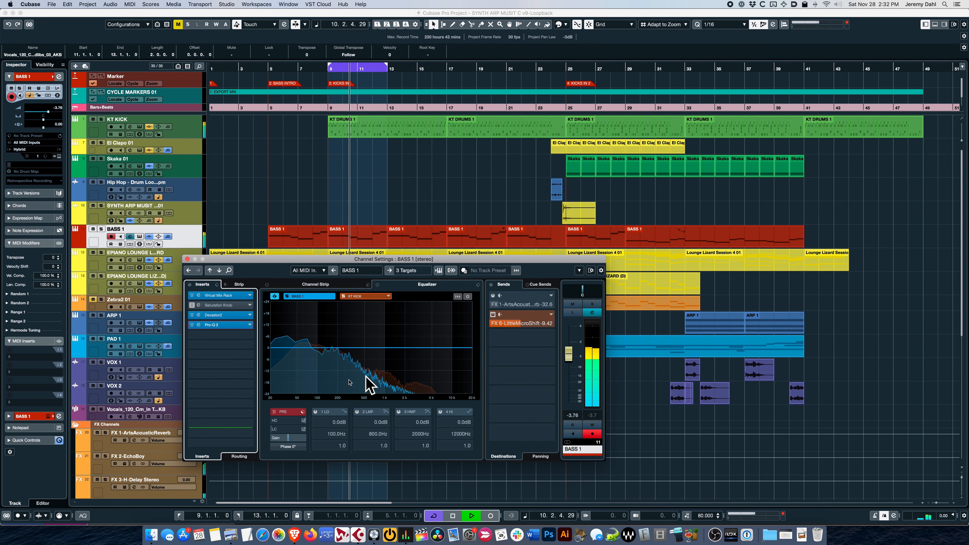
# Step: Insert Steinberg's Frequency EQ in the fifth insert slot of BASS 1 and move its window clear of the channel settings
pyautogui.click(228, 335)
pyautogui.write('FREQUE')
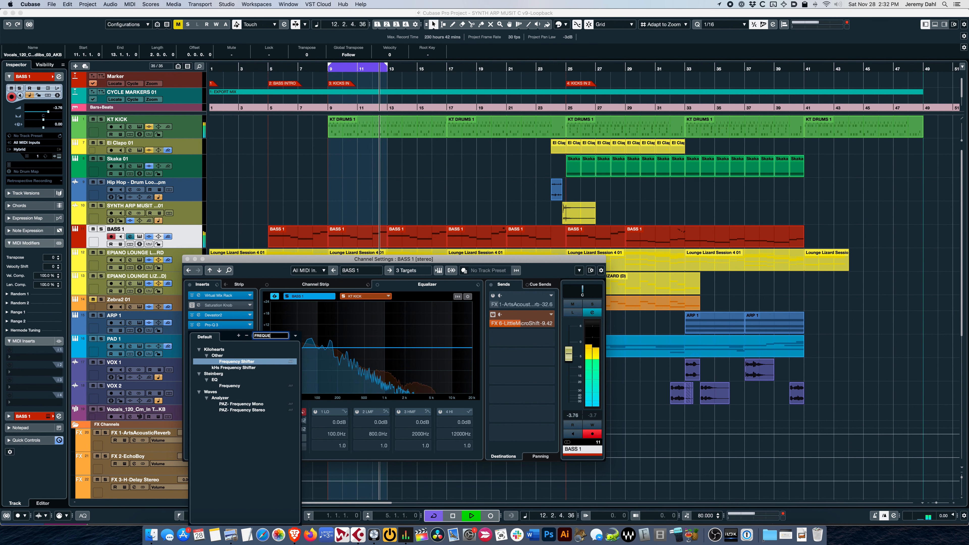
pyautogui.click(229, 385)
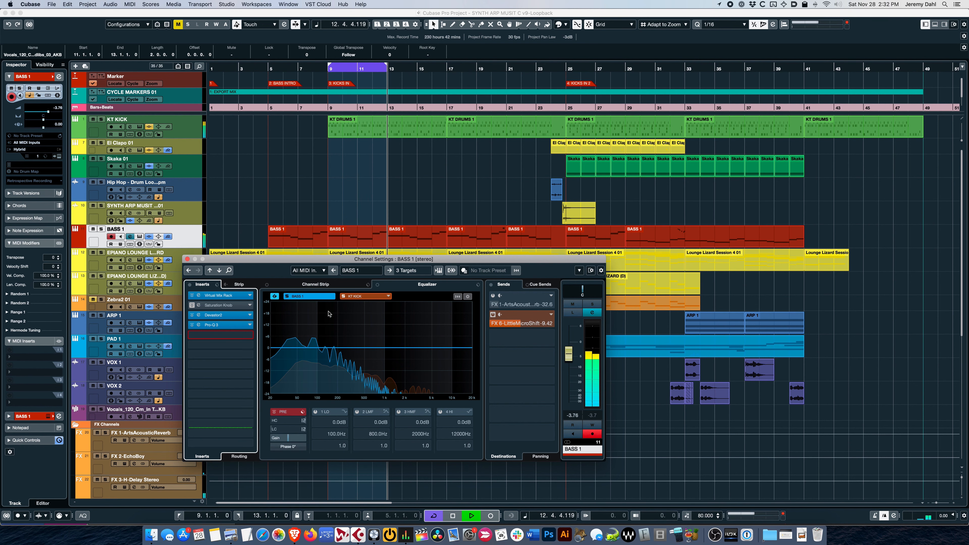
pyautogui.moveTo(604, 150); pyautogui.dragTo(560, 158)
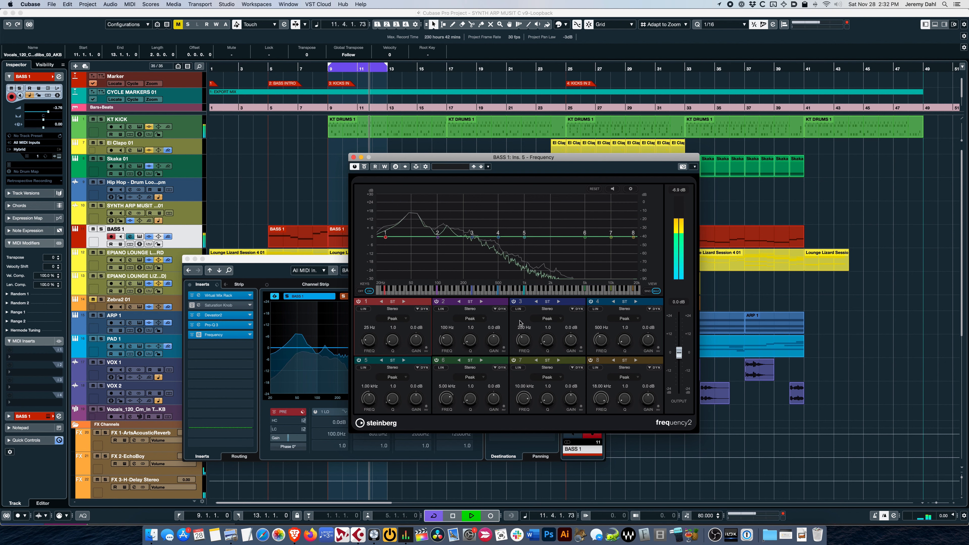
# Step: Enable dynamic mode for band 2, stop playback, and switch Frequency to single-band view
pyautogui.click(500, 301)
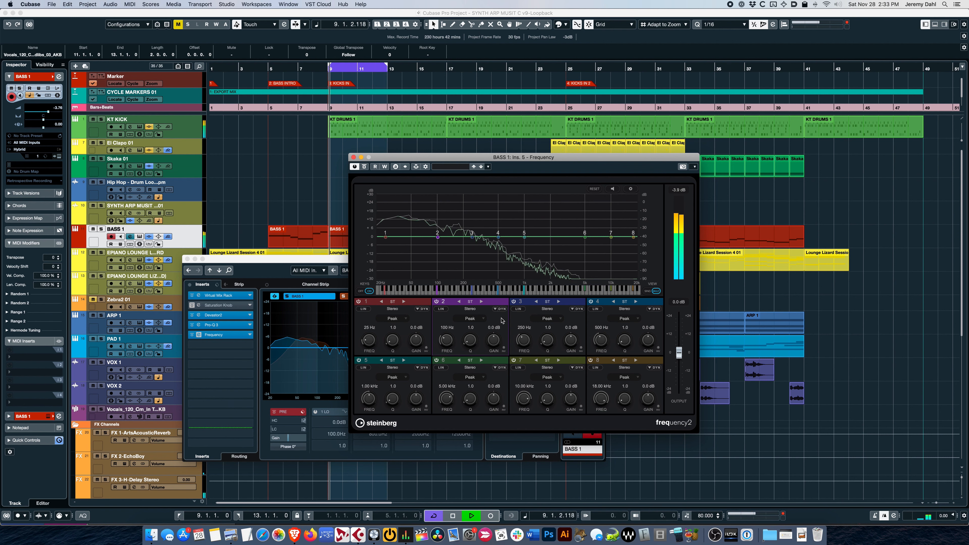
pyautogui.press('space')
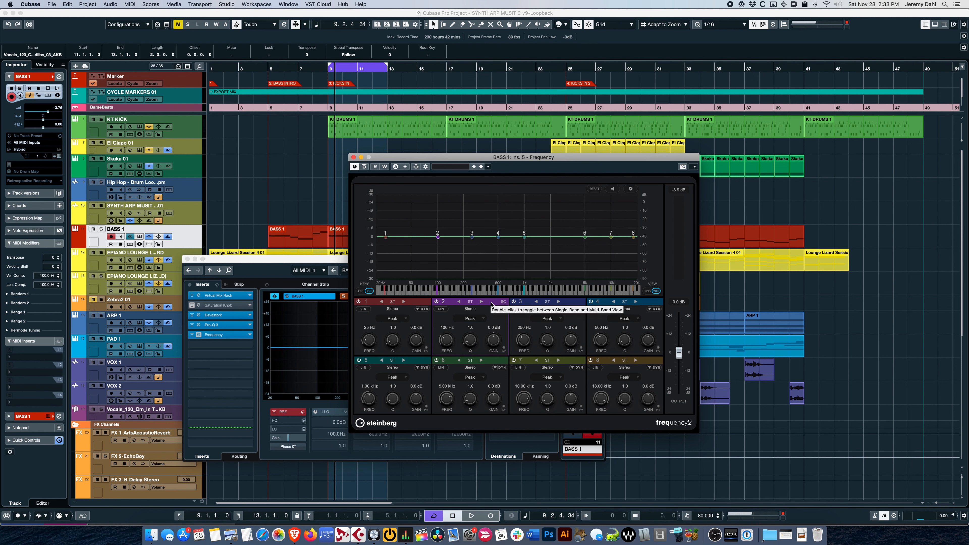
pyautogui.click(649, 291)
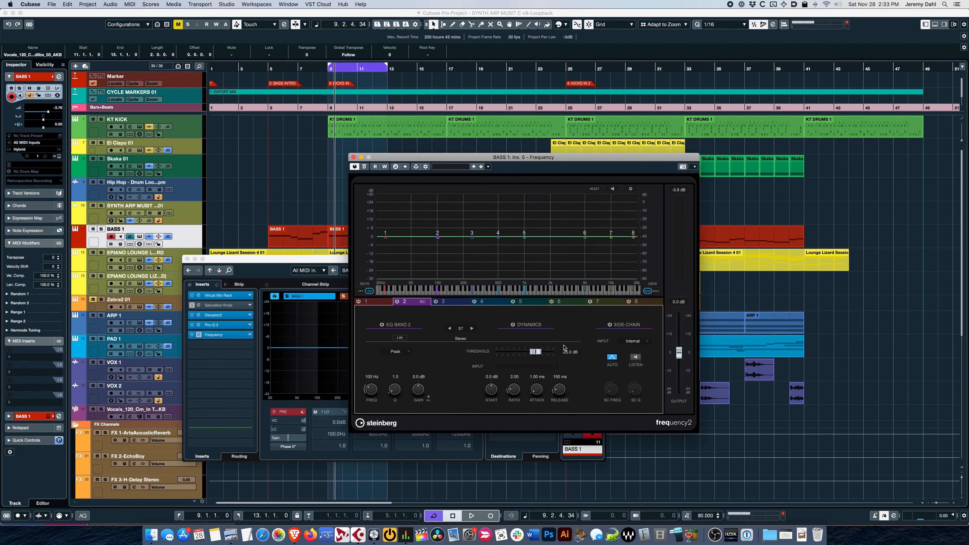
# Step: During playback, shape band 2 into a cut of about -5.3 dB at 68 Hz with a Q of 2.0, and stop
pyautogui.press('space')
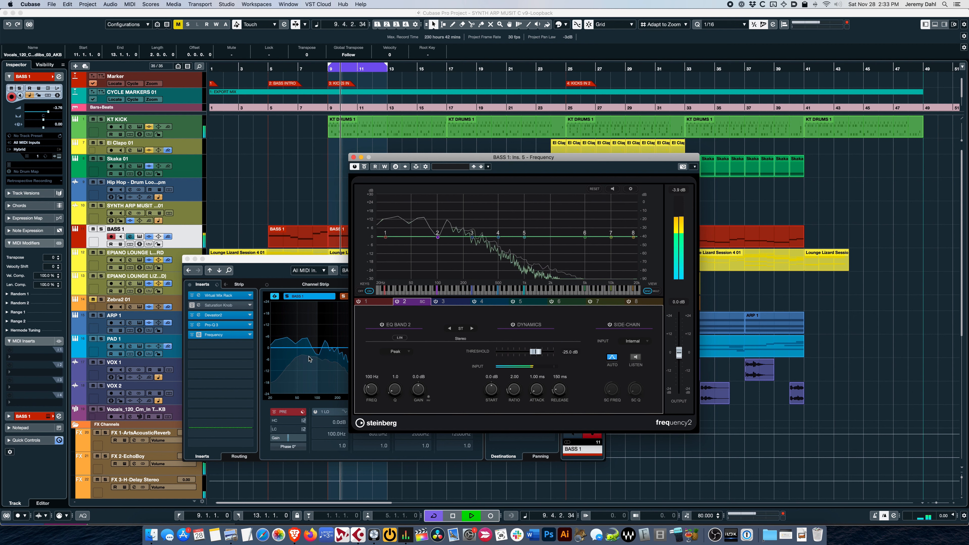
pyautogui.moveTo(437, 238)
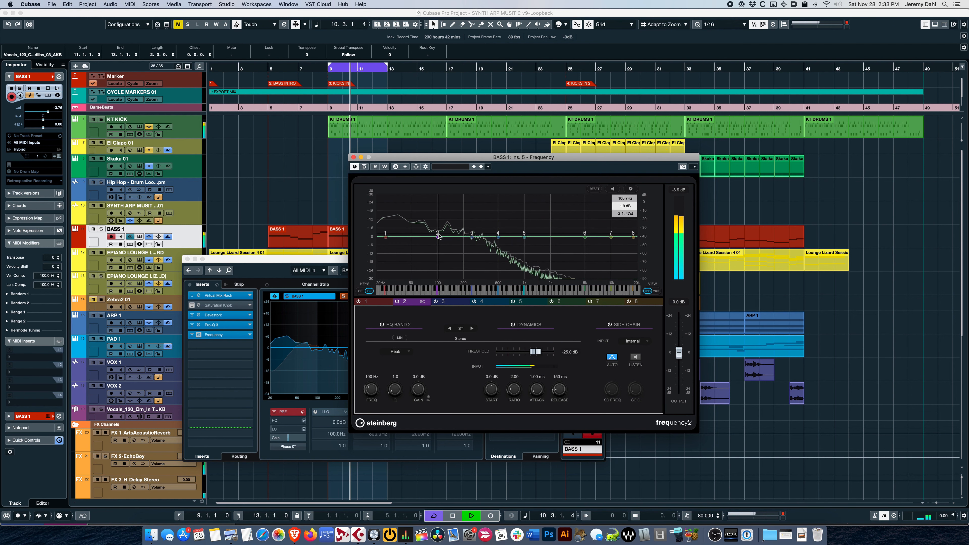
pyautogui.moveTo(438, 238); pyautogui.dragTo(423, 247)
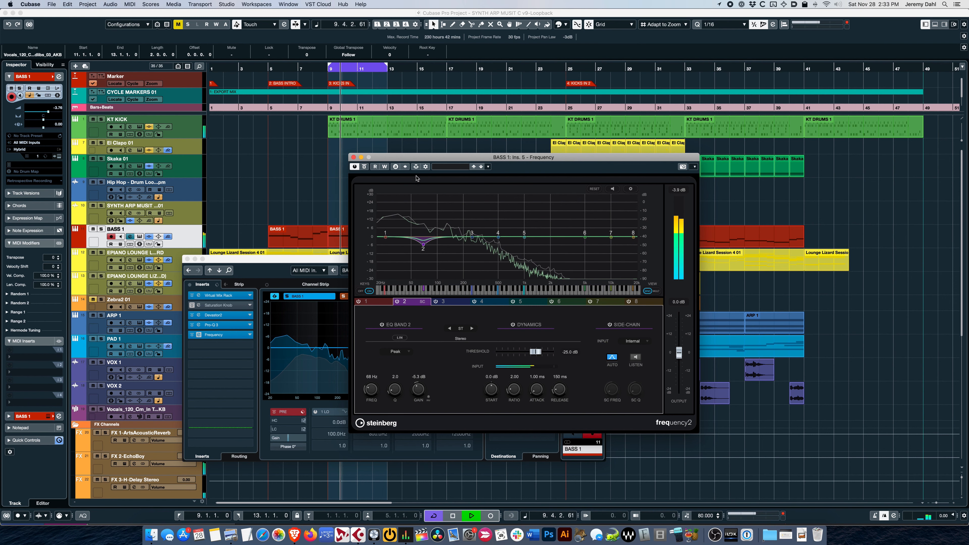
pyautogui.press('space')
# Step: Activate side-chaining for Frequency and add KT KICK as the source of side-chain input 1
pyautogui.click(416, 167)
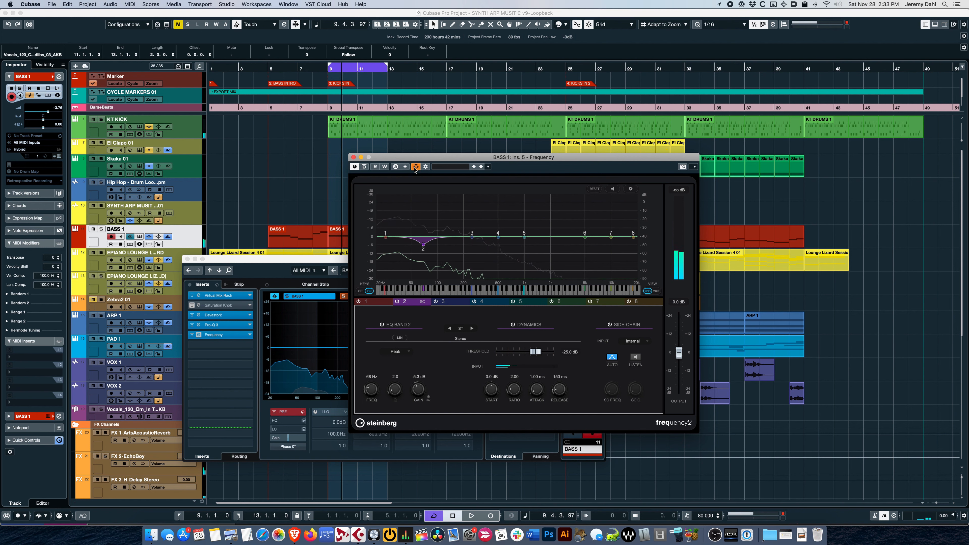
pyautogui.click(425, 167)
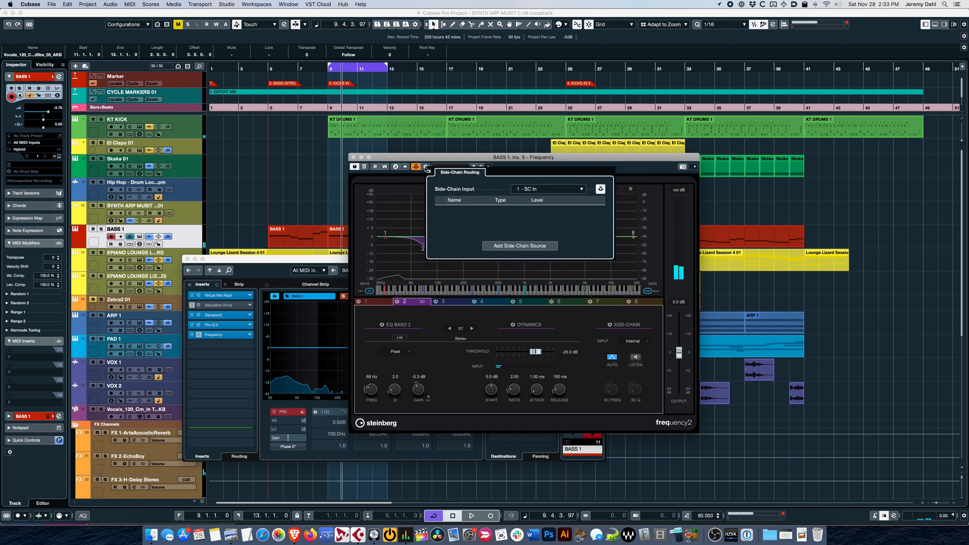
pyautogui.click(518, 246)
pyautogui.write('KICK')
pyautogui.click(557, 275)
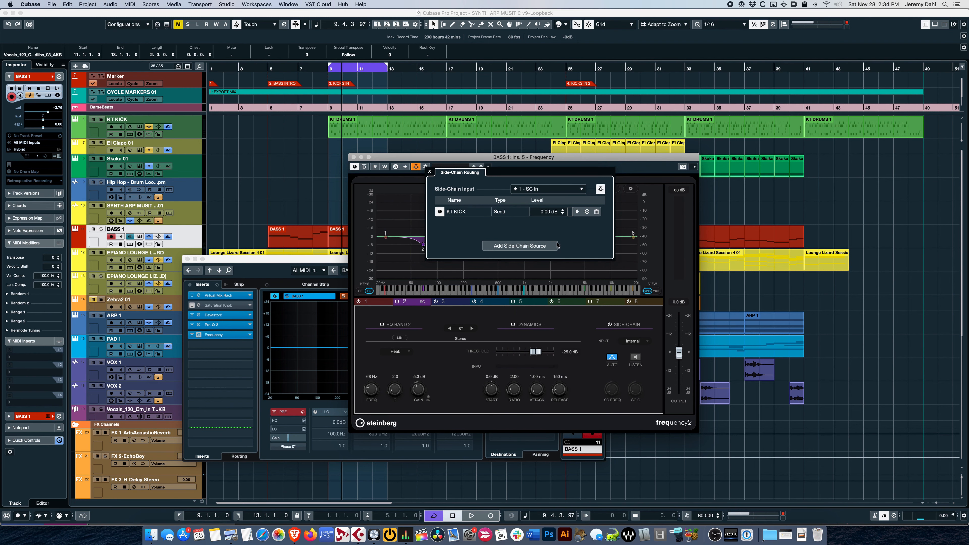
pyautogui.click(578, 161)
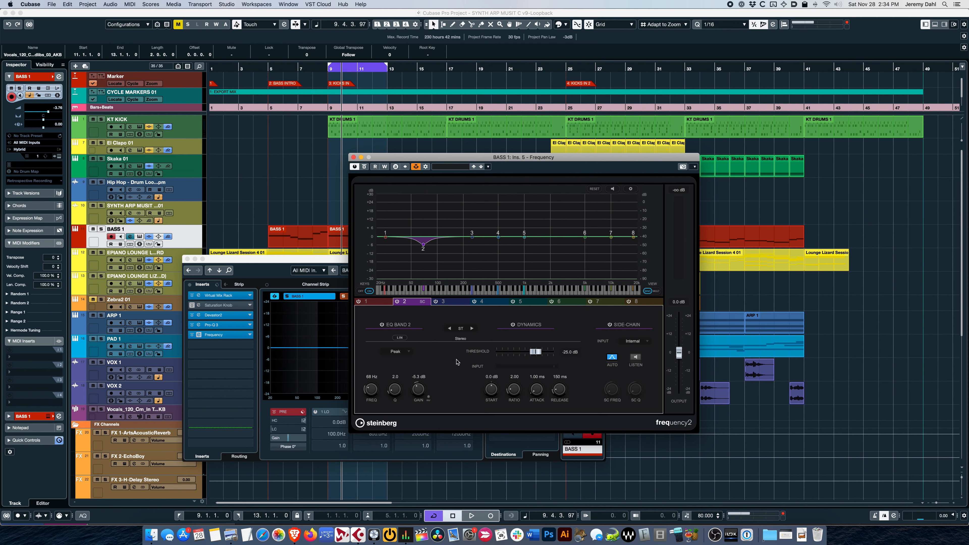
# Step: During playback, set band 2's gain to -3.4 dB, its threshold to -40.0 dB, and its side-chain input to Side-Chain 1
pyautogui.press('space')
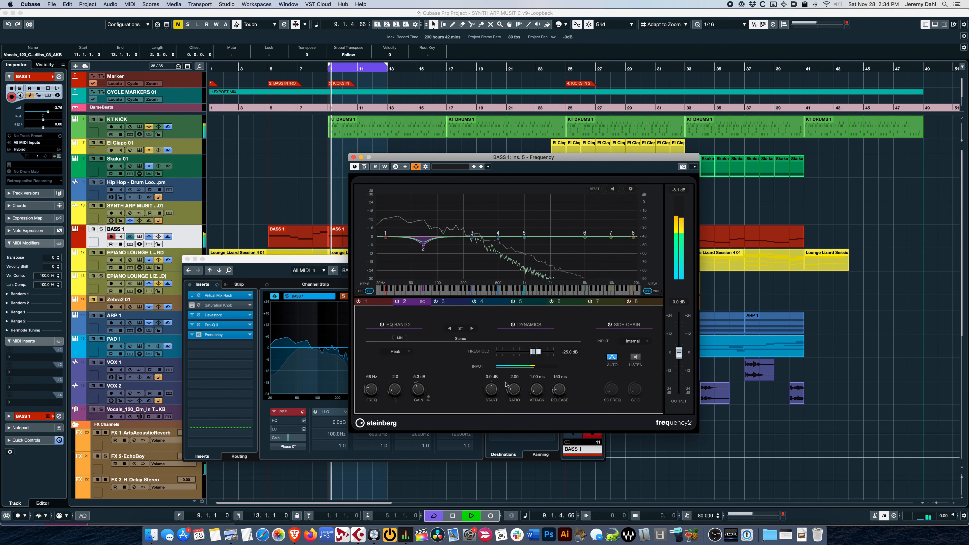
pyautogui.moveTo(418, 395); pyautogui.dragTo(419, 389)
pyautogui.moveTo(535, 351); pyautogui.dragTo(528, 354)
pyautogui.click(634, 340)
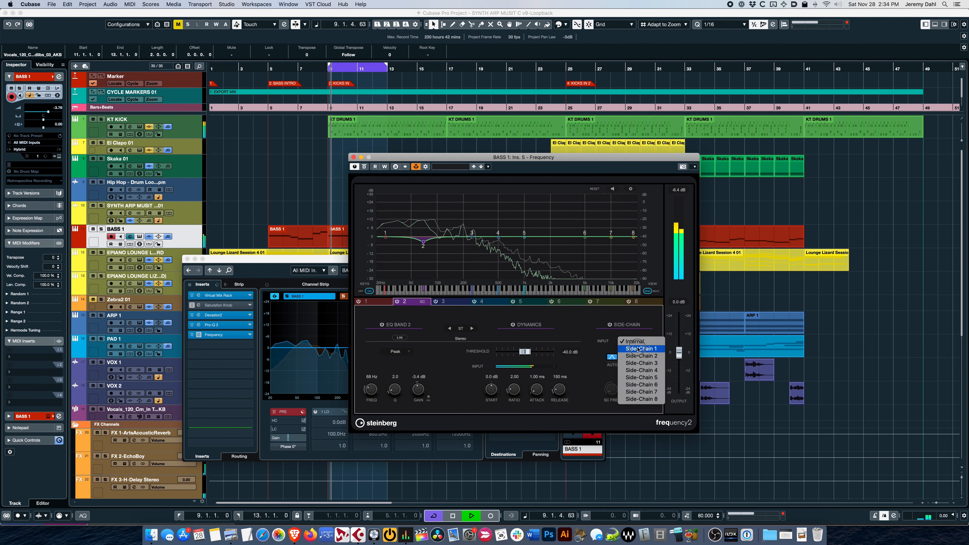
pyautogui.click(637, 349)
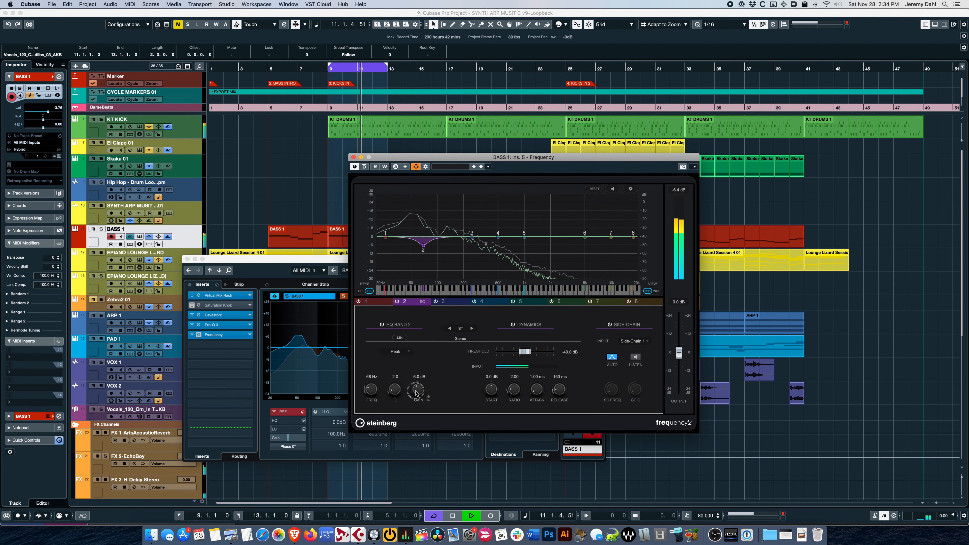
# Step: Deepen the ducking by lowering band 2's threshold to -59.2 dB and gain to -10.8 dB, comparing against the bypassed effect
pyautogui.moveTo(417, 391); pyautogui.dragTo(416, 394)
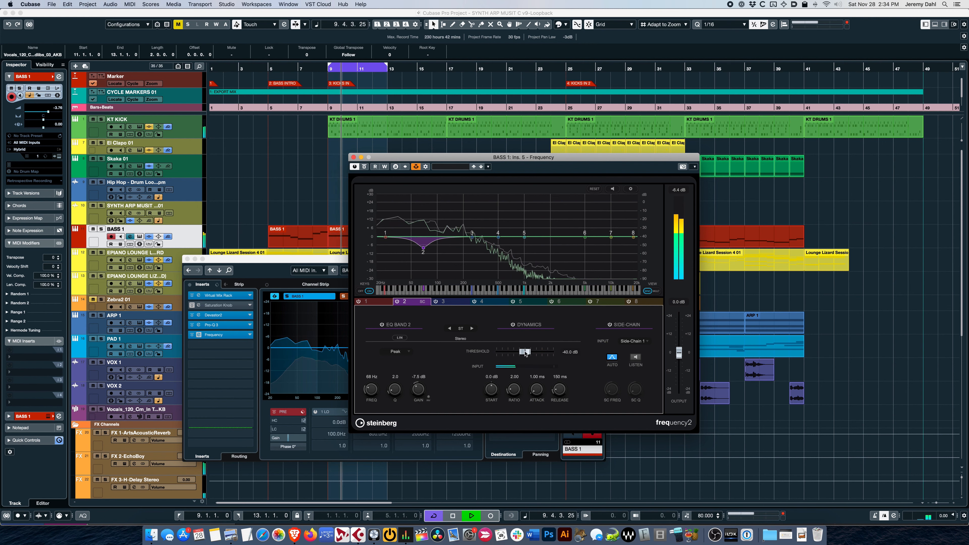
pyautogui.moveTo(525, 352); pyautogui.dragTo(522, 353)
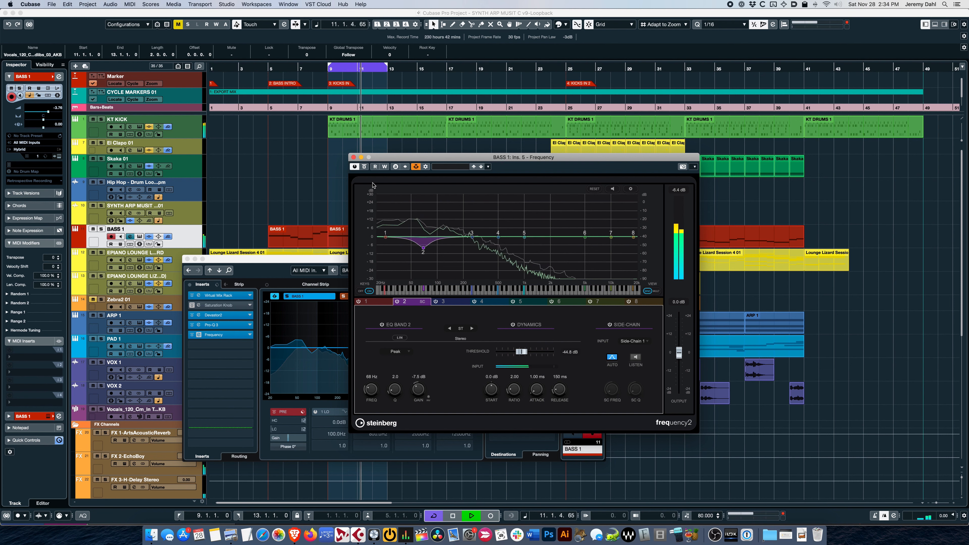
pyautogui.click(364, 167)
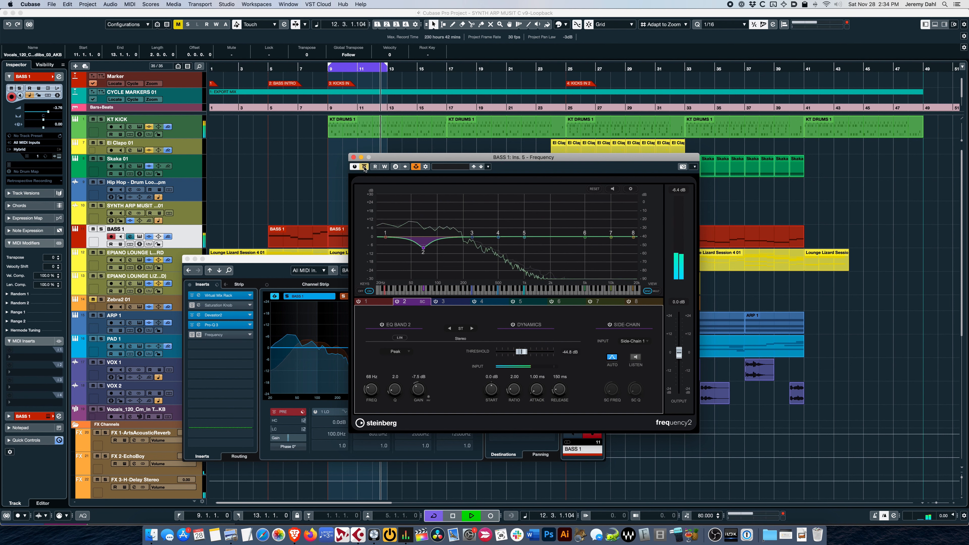
pyautogui.click(364, 168)
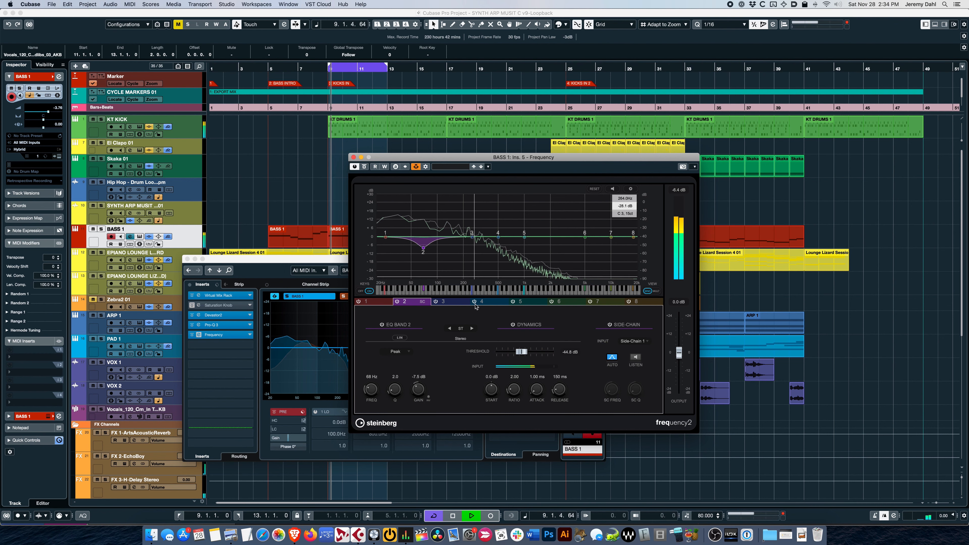
pyautogui.moveTo(521, 351); pyautogui.dragTo(511, 354)
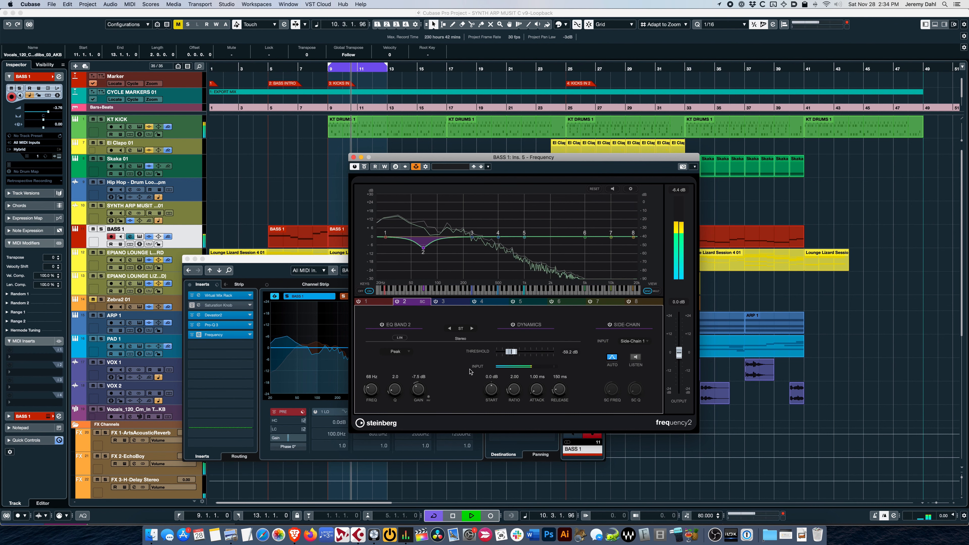
pyautogui.moveTo(414, 393); pyautogui.dragTo(414, 394)
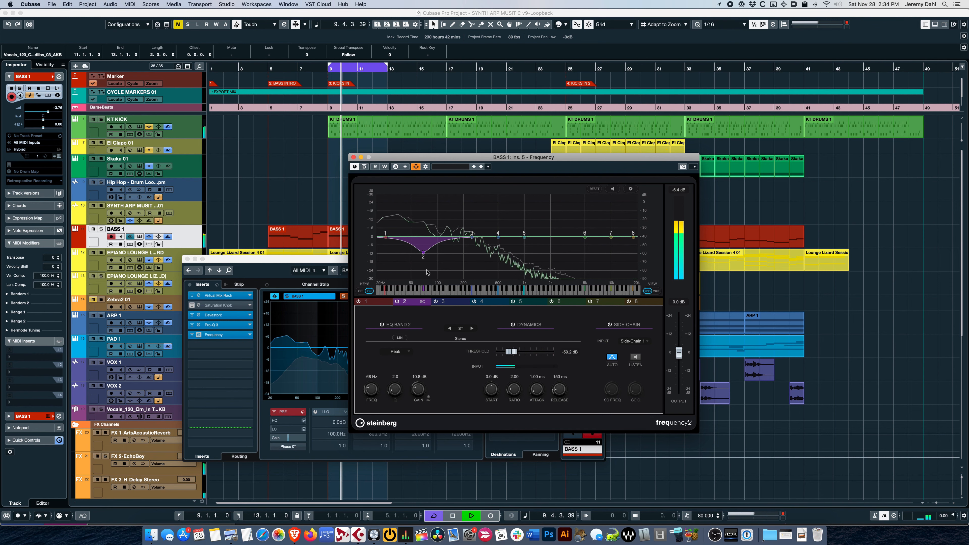
# Step: During playback, move Frequency's band 2 up to 99 Hz, keeping its cut depth, and stop
pyautogui.moveTo(423, 256)
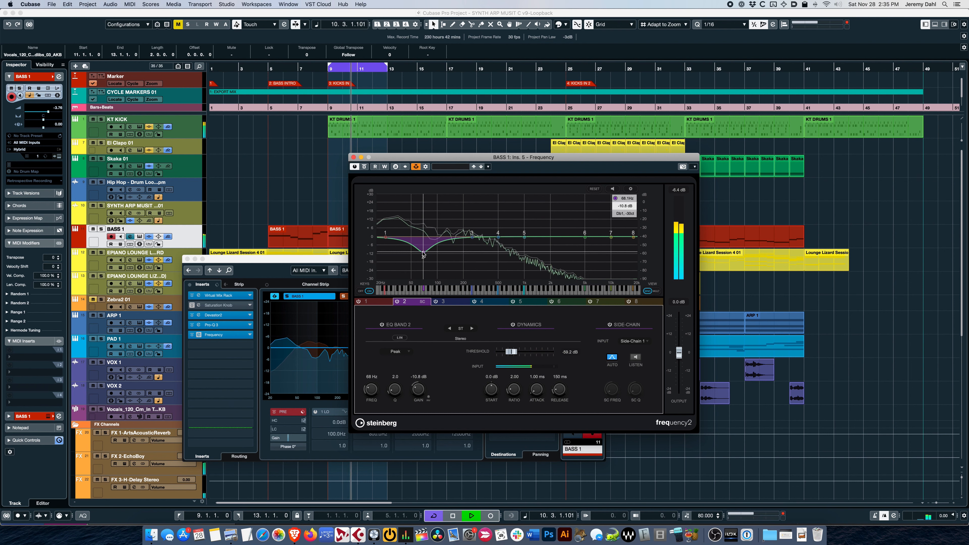
pyautogui.moveTo(424, 255); pyautogui.dragTo(437, 255)
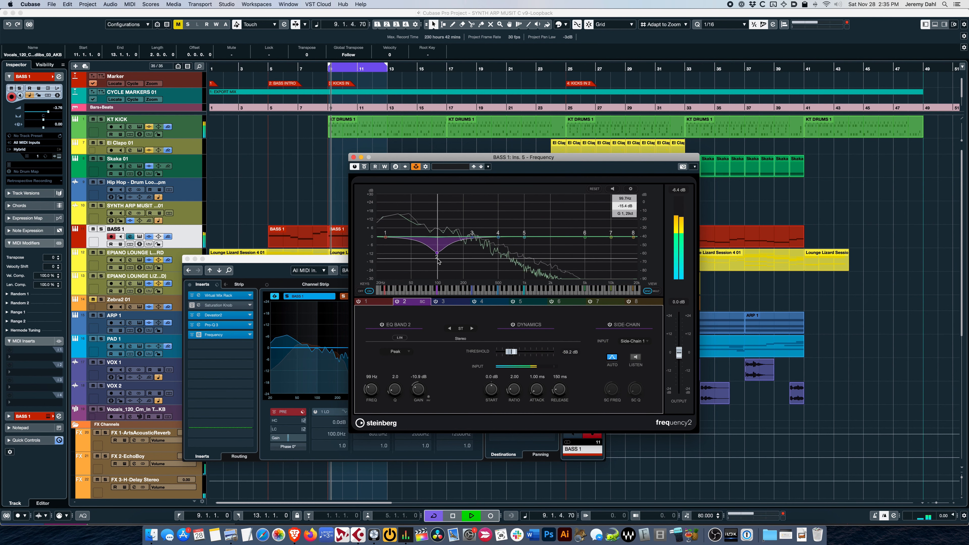
pyautogui.press('space')
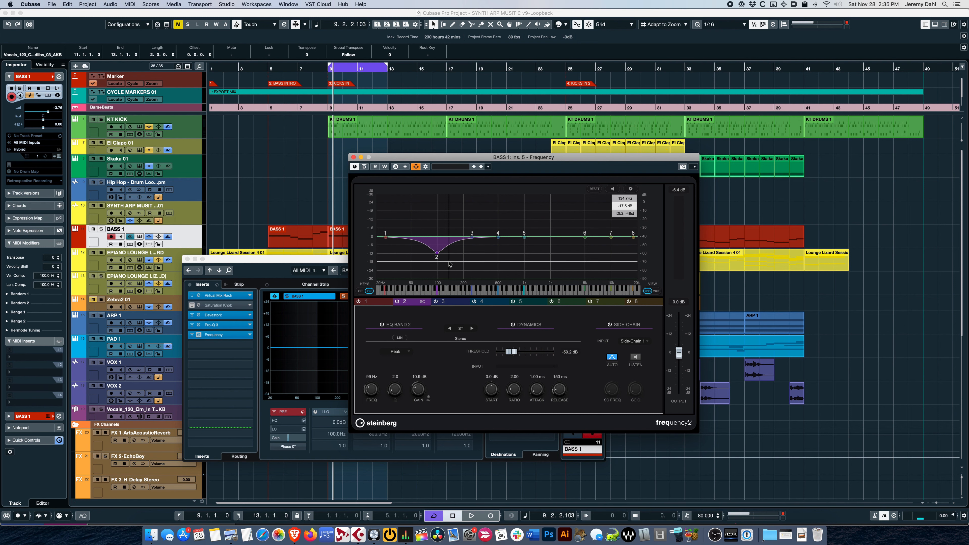
pyautogui.press('space')
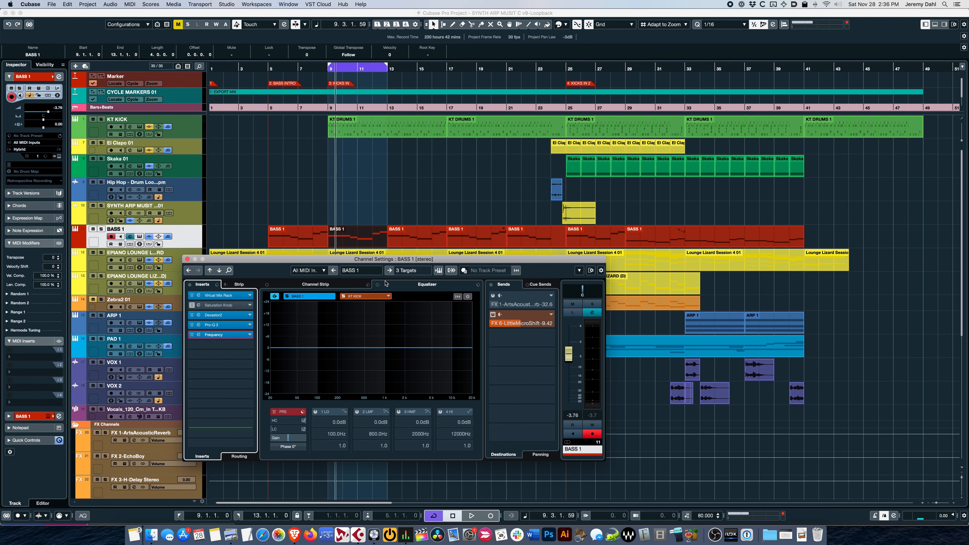
# Step: Open the BASS 1 part at bar 9 in the Key Editor and try a freehand wavy pitchbend curve, undoing it
pyautogui.doubleClick(361, 238)
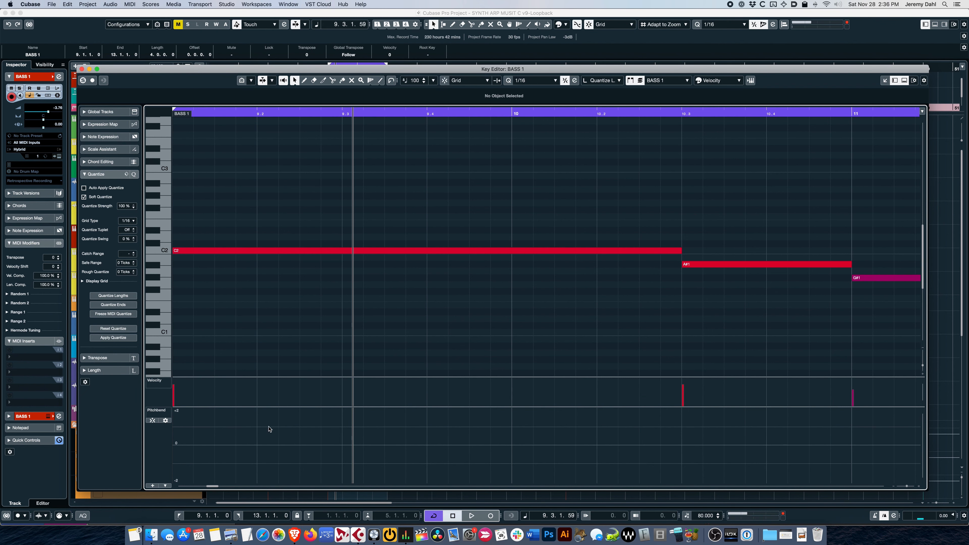
pyautogui.moveTo(176, 437)
pyautogui.mouseDown()
pyautogui.moveTo(226, 412)
pyautogui.moveTo(300, 424)
pyautogui.moveTo(387, 467)
pyautogui.mouseUp()
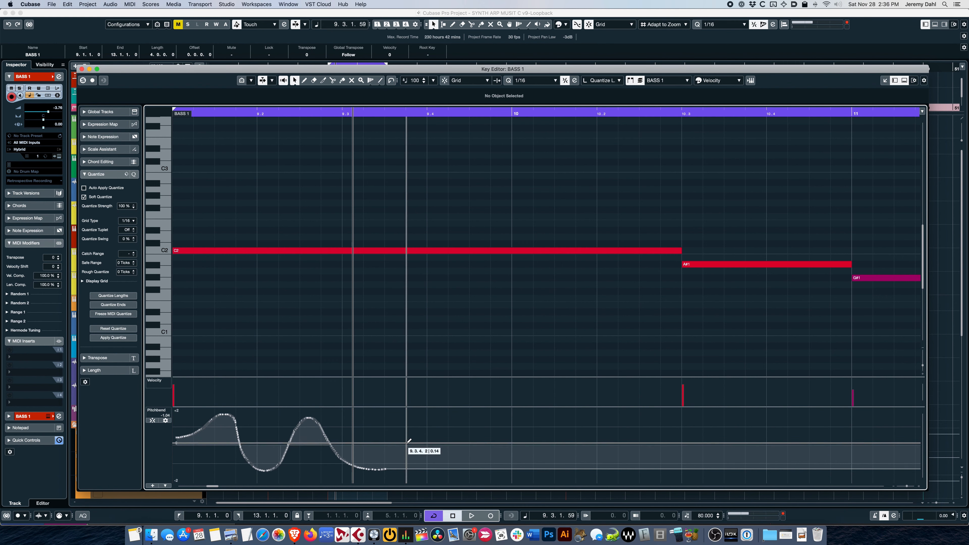
pyautogui.press('super+z')
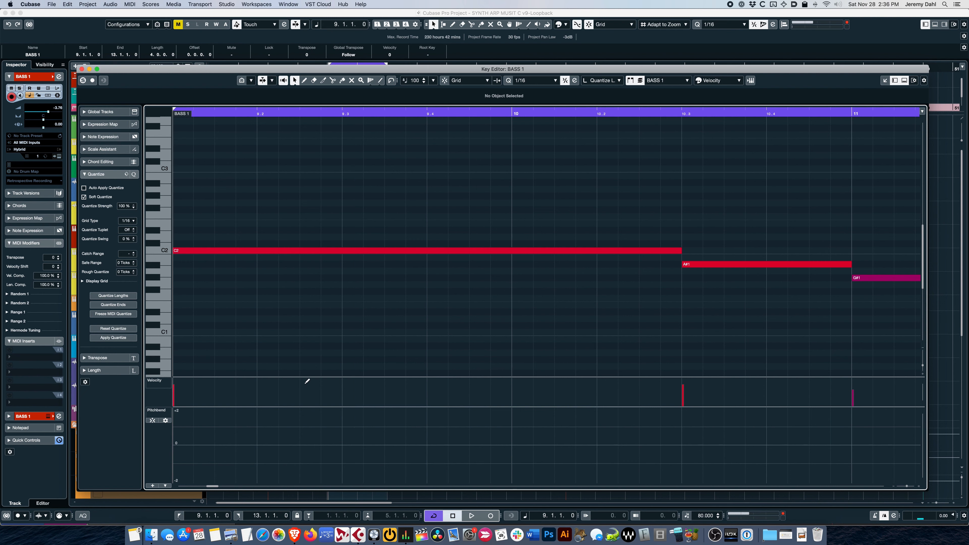
# Step: With semitone snapping on, add a +2 pitchbend point at about 9.1.3.7 and bend the ramps on both sides into curves
pyautogui.click(153, 420)
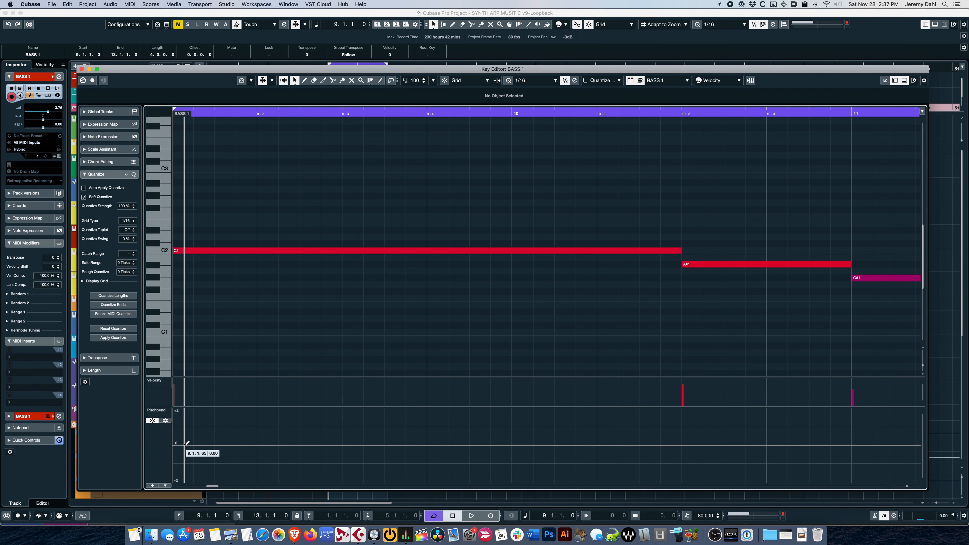
pyautogui.moveTo(187, 442)
pyautogui.mouseDown()
pyautogui.moveTo(192, 414)
pyautogui.moveTo(189, 443)
pyautogui.moveTo(176, 443)
pyautogui.moveTo(188, 442)
pyautogui.mouseUp()
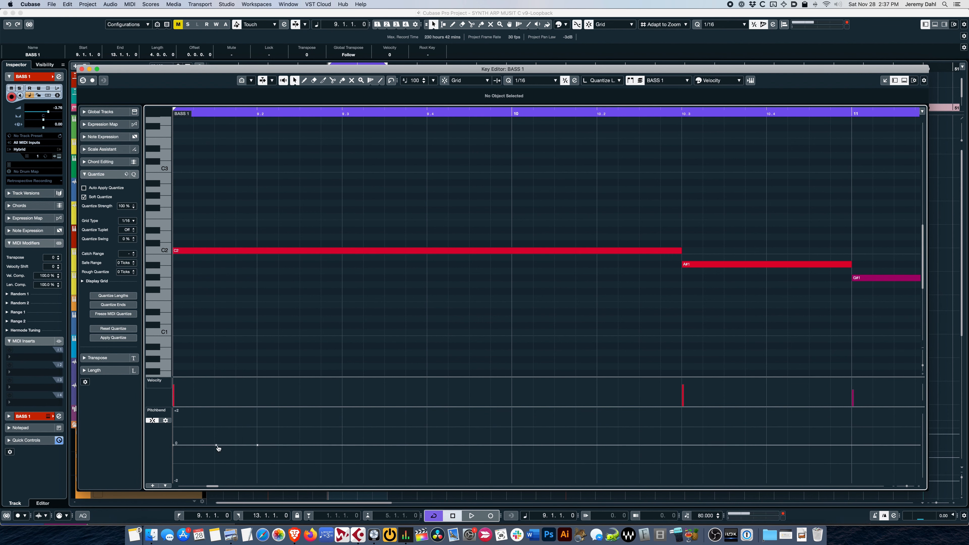
pyautogui.click(217, 445)
pyautogui.moveTo(217, 445); pyautogui.dragTo(217, 407)
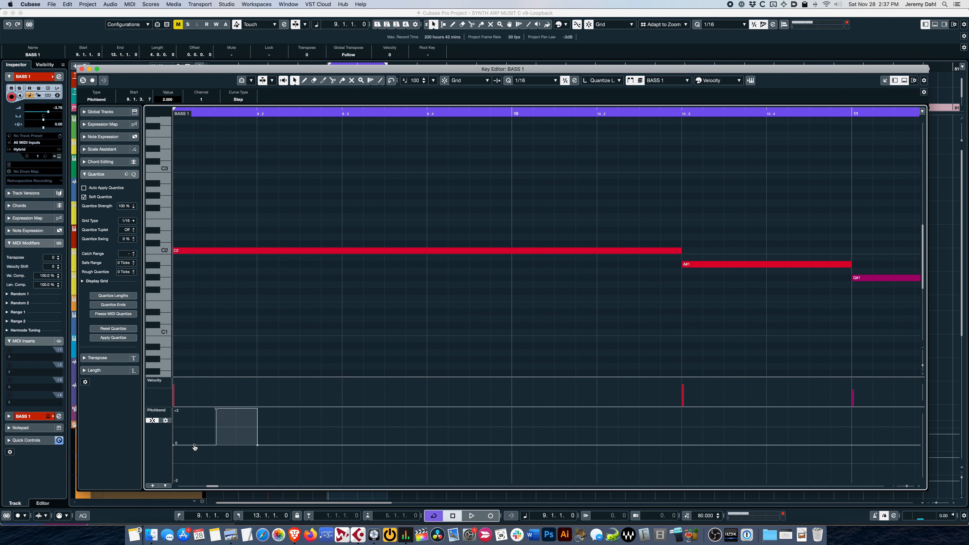
pyautogui.moveTo(195, 445); pyautogui.dragTo(202, 436)
pyautogui.moveTo(241, 406); pyautogui.dragTo(234, 440)
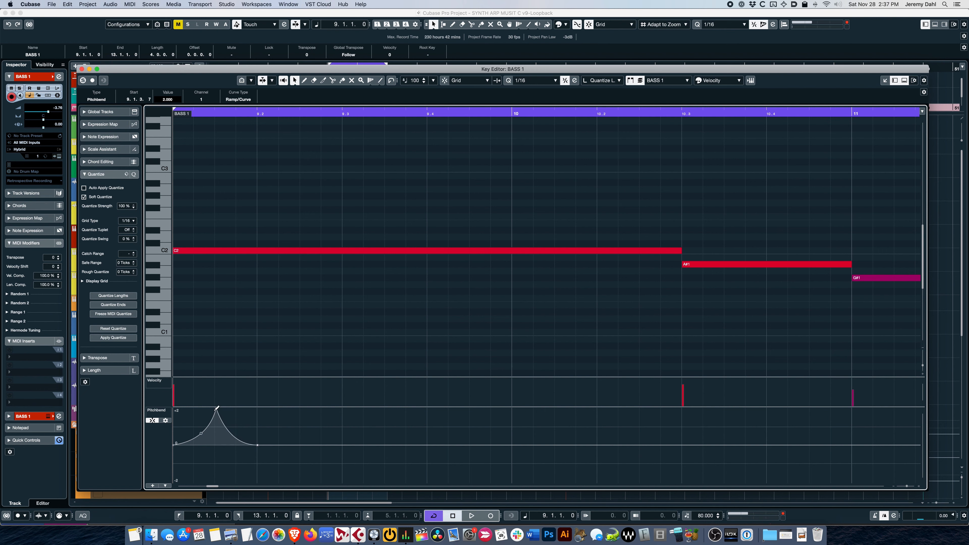
# Step: Solo the Key Editor's part and play back the pitchbend curve twice
pyautogui.press('s')
pyautogui.press('space')
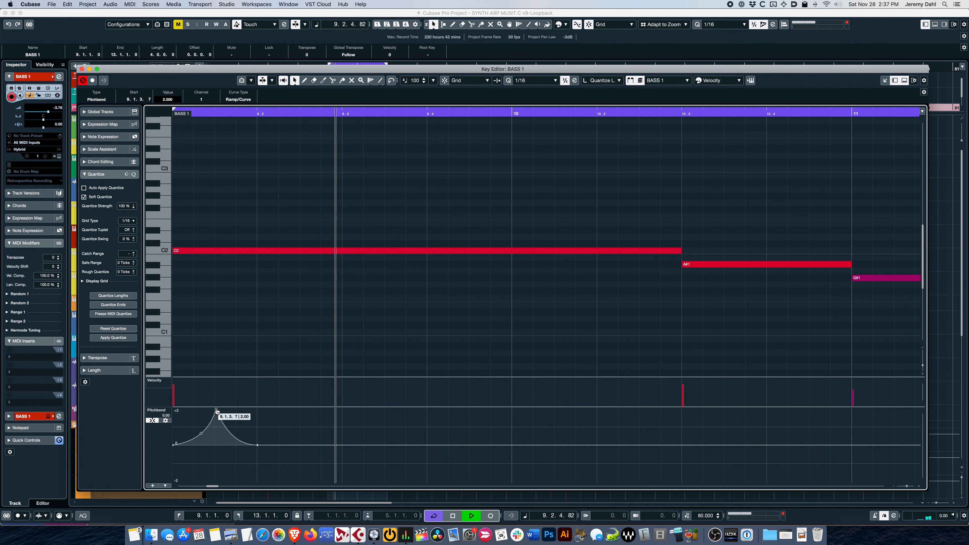
pyautogui.press('space')
pyautogui.press('space')
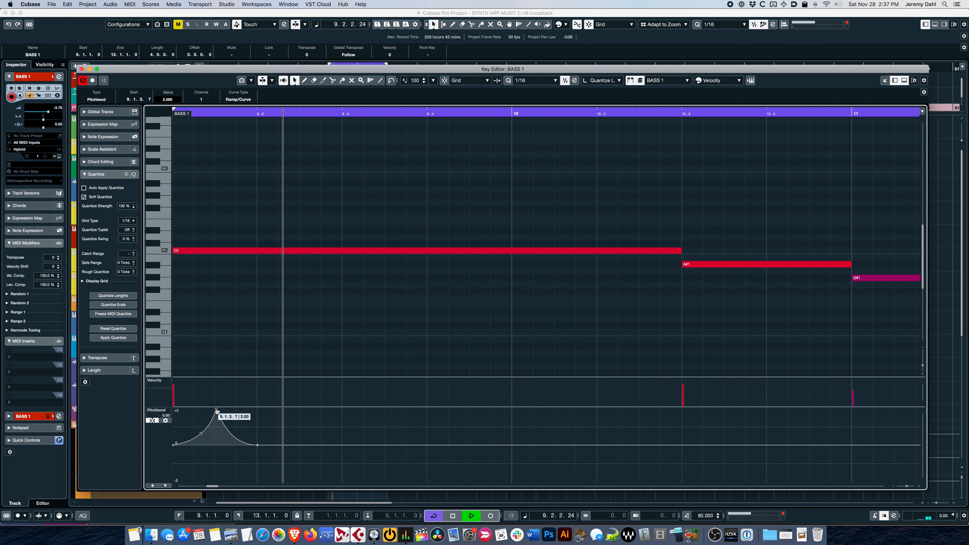
pyautogui.press('space')
# Step: Move the pitchbend curve's peak earlier to 9.1.1.117 at a value of 2.00 and audition the result
pyautogui.moveTo(216, 410); pyautogui.dragTo(216, 411)
pyautogui.click(216, 412)
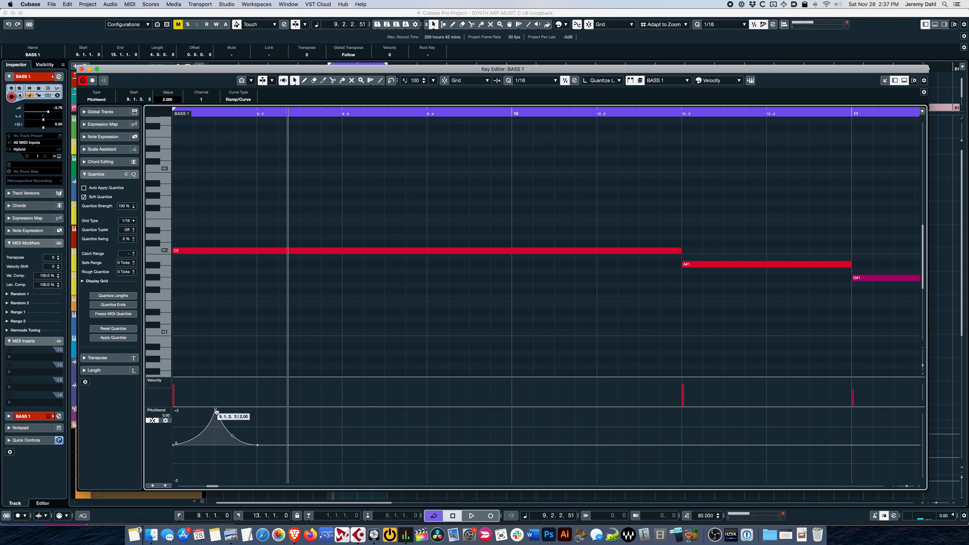
pyautogui.moveTo(216, 411); pyautogui.dragTo(193, 411)
pyautogui.press('space')
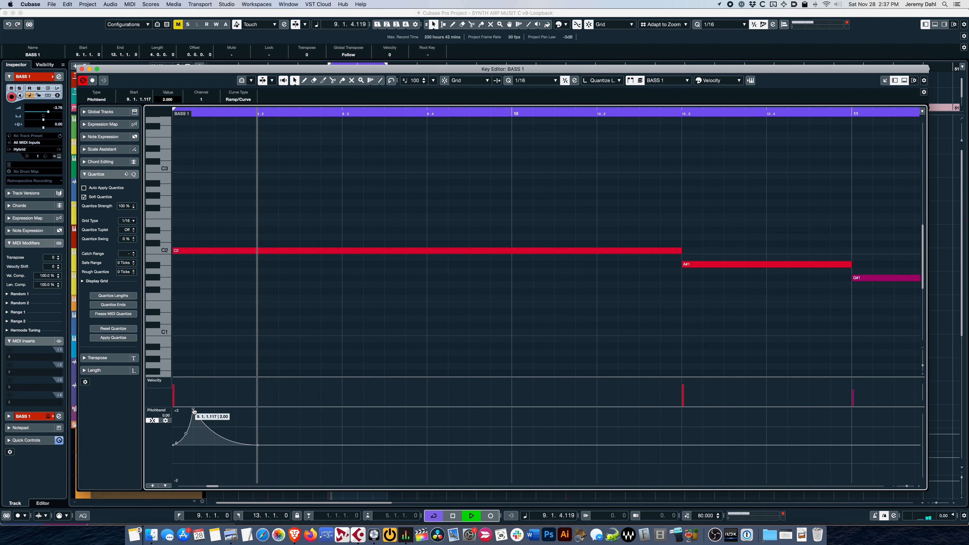
pyautogui.press('space')
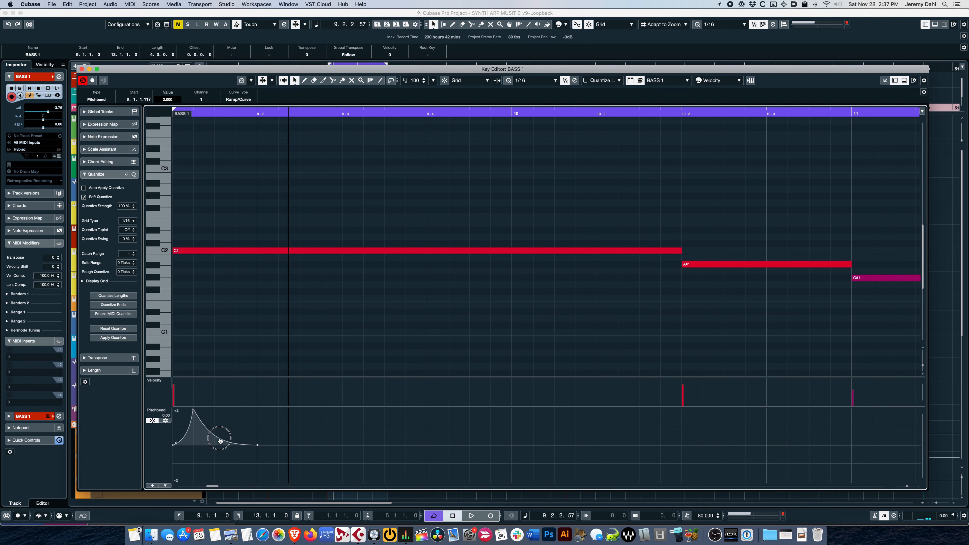
pyautogui.press('space')
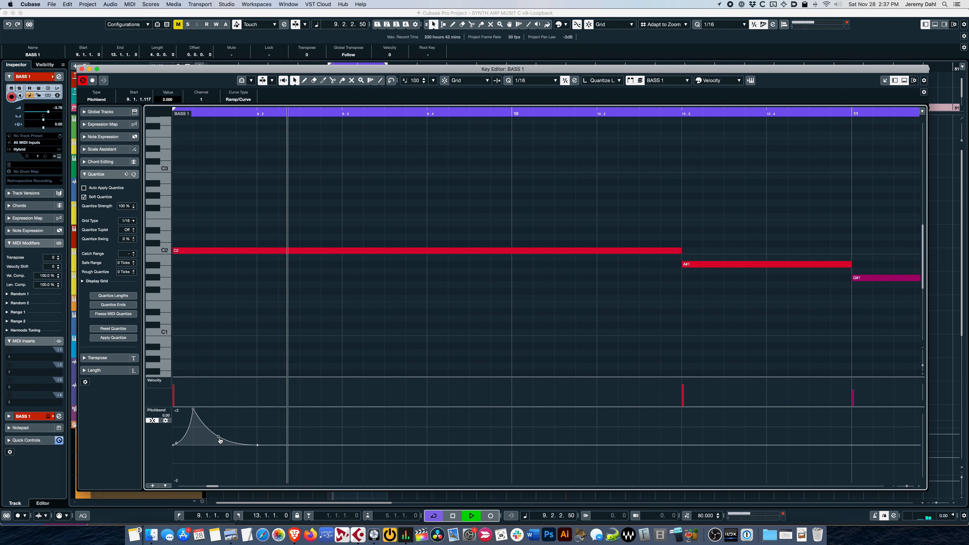
pyautogui.press('space')
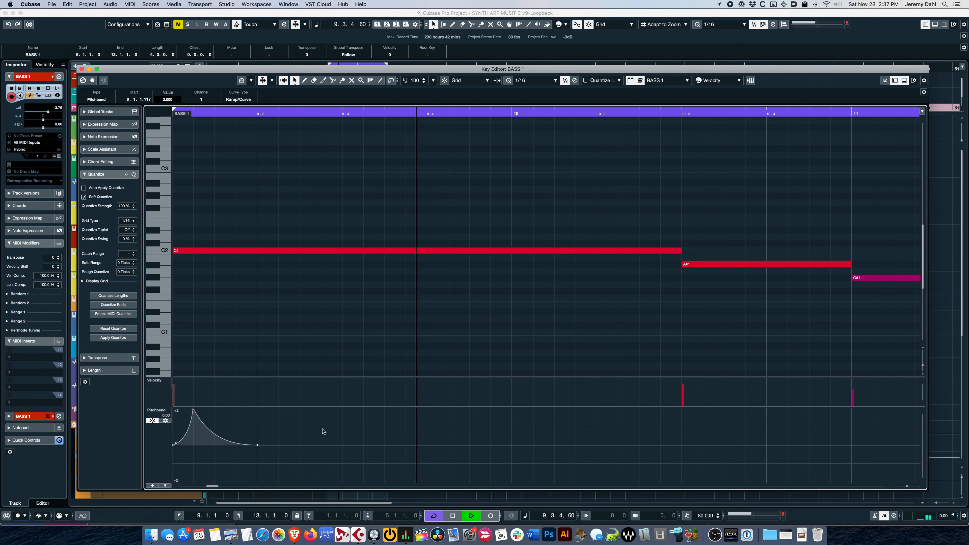
pyautogui.press('space')
# Step: Undo the pitchbend peak and its curved ramps on the bass part, and switch pitchbend snapping off
pyautogui.hscroll(-1, 315, 435)
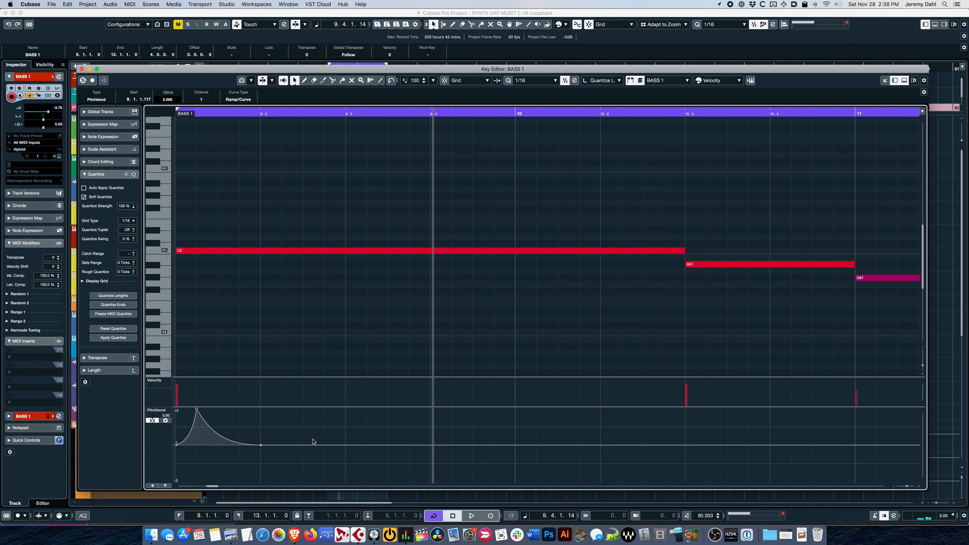
pyautogui.hscroll(-2, 215, 447)
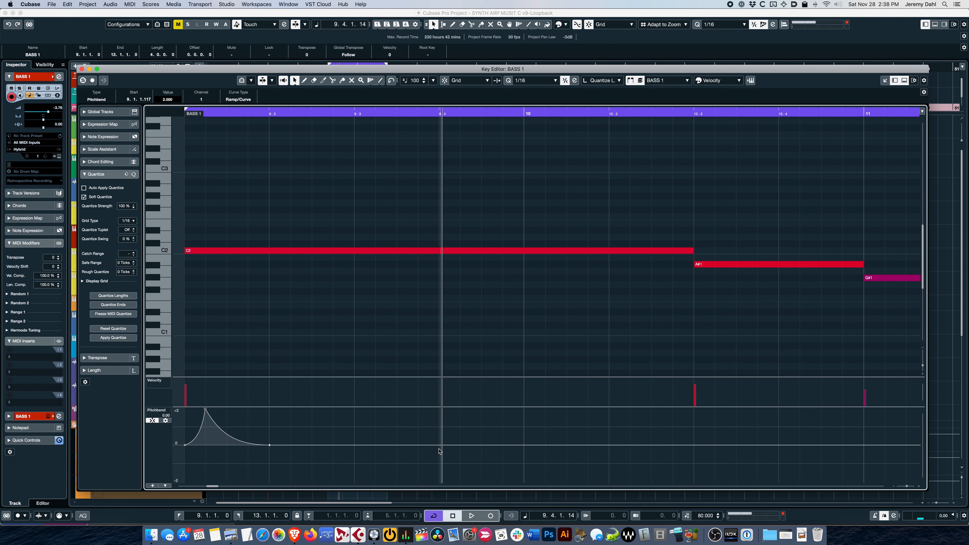
pyautogui.press('super+z')
pyautogui.press('super+z')
pyautogui.press('super+z')
pyautogui.press('super+z')
pyautogui.press('super+z')
pyautogui.press('super+z')
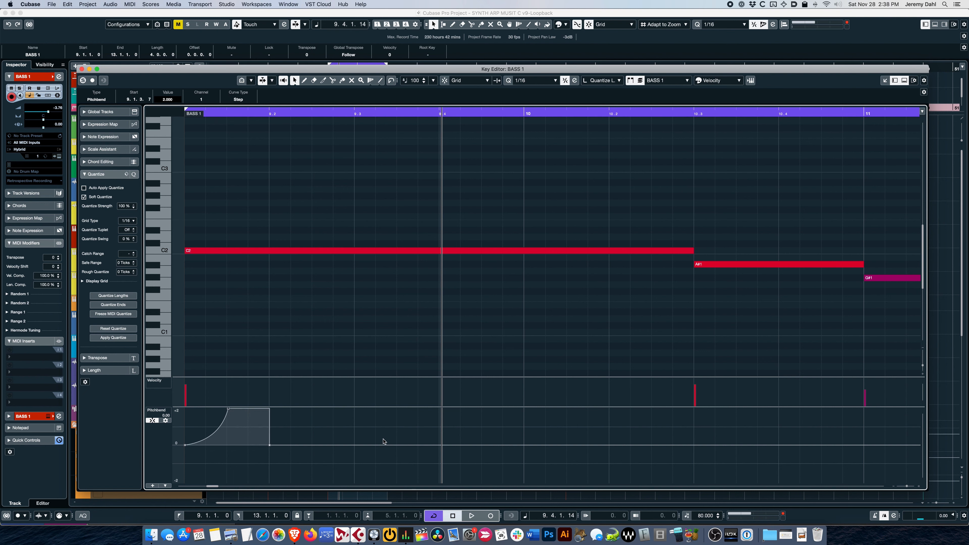
pyautogui.press('super+z')
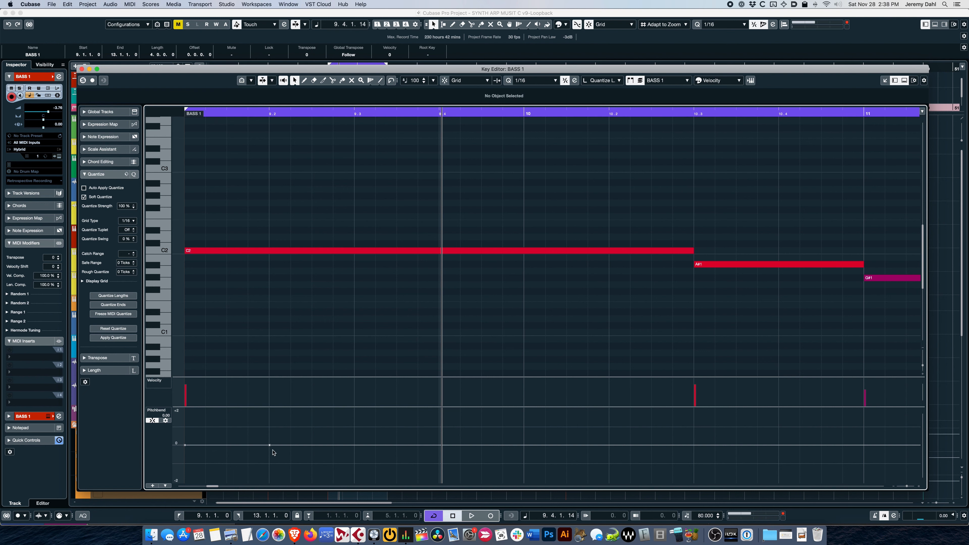
pyautogui.click(152, 421)
# Step: Queue the Master mixdown SYNTH ARP MUSIT C v7 as a 192 kB/s mp3 and as a wave using the 48_24 Stereo preset
pyautogui.press('KP_1')
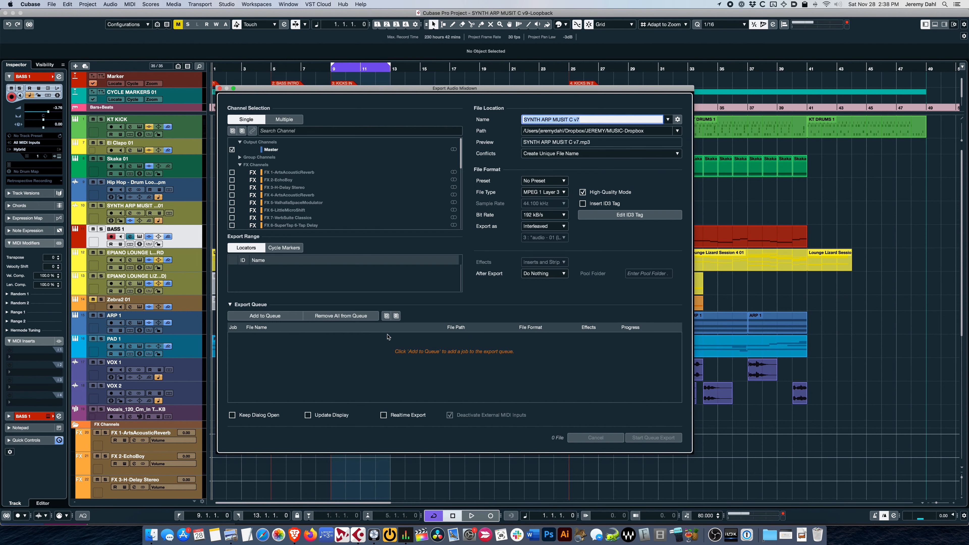
pyautogui.moveTo(451, 88); pyautogui.dragTo(567, 96)
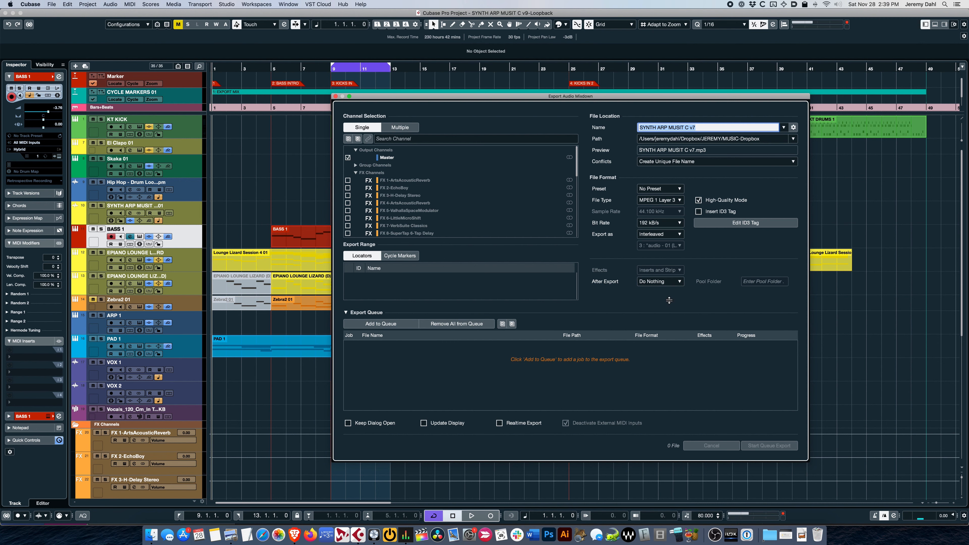
pyautogui.click(389, 324)
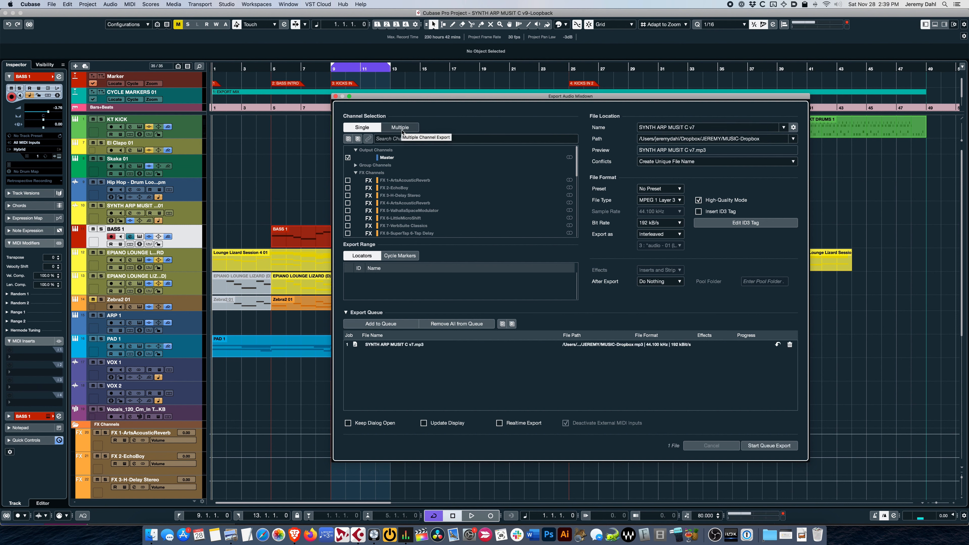
pyautogui.click(667, 189)
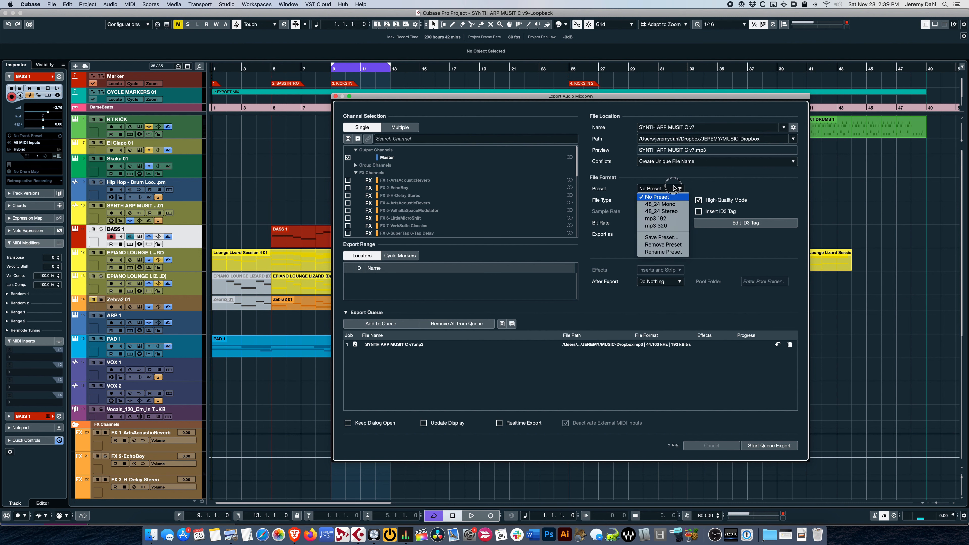
pyautogui.click(672, 212)
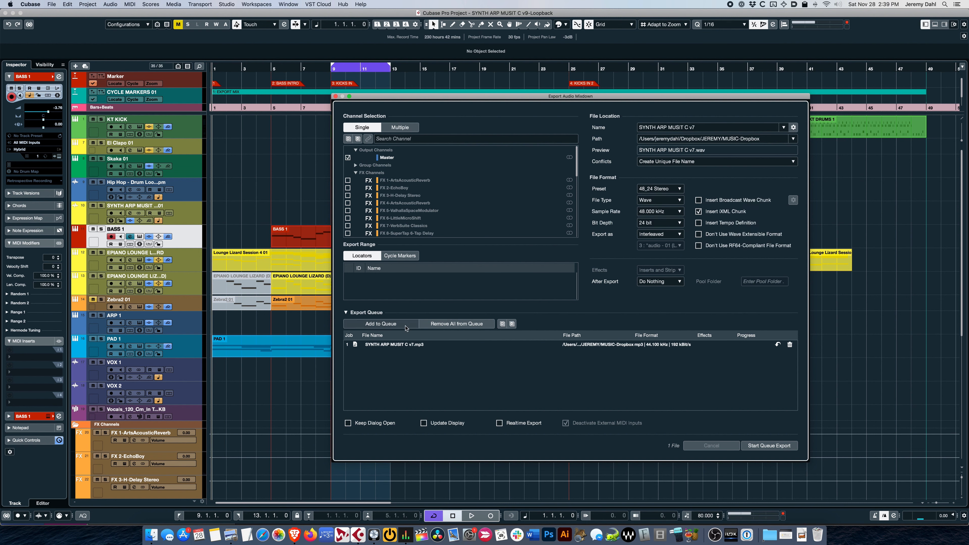
pyautogui.click(392, 325)
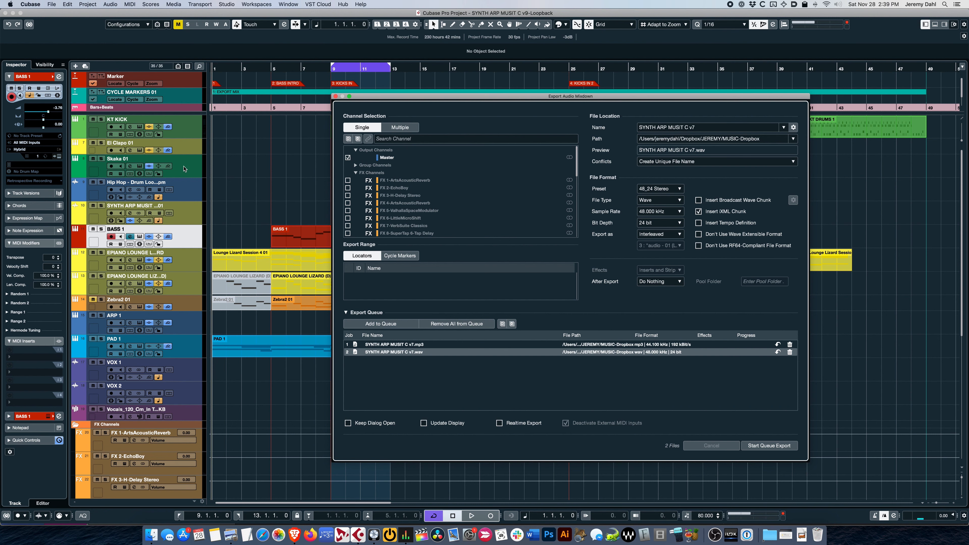
# Step: With the Export Audio Mixdown dialog left open, select the tracks from Skaka 01 through SYNTH ARP MUSIT and shift the dialog slightly
pyautogui.click(185, 175)
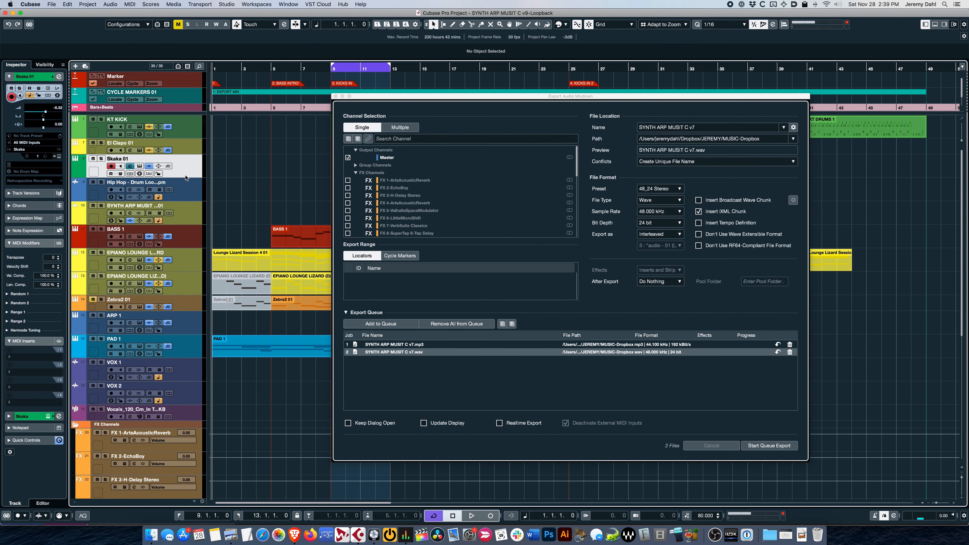
pyautogui.keyDown('shift'); pyautogui.click(185, 213); pyautogui.keyUp('shift')
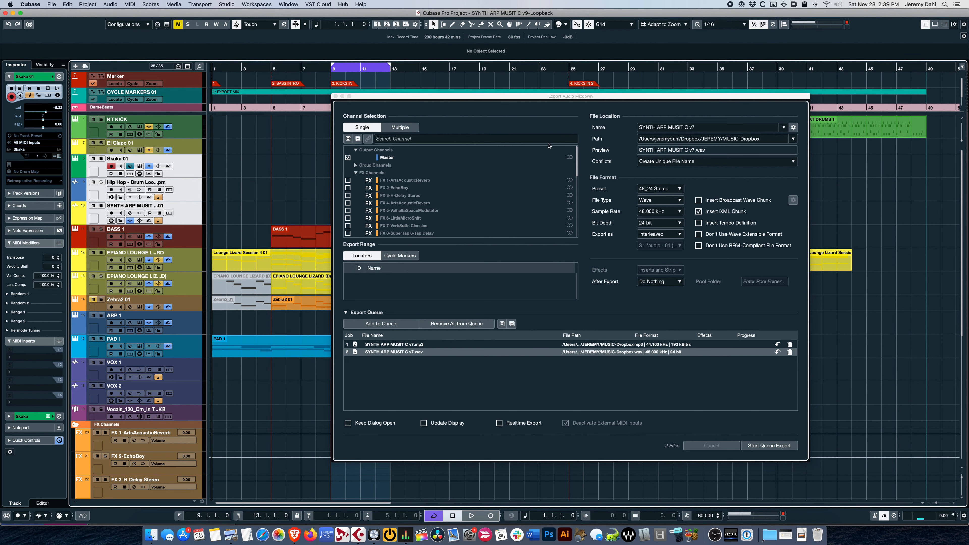
pyautogui.moveTo(573, 100)
pyautogui.mouseDown()
pyautogui.moveTo(523, 100)
pyautogui.moveTo(556, 100)
pyautogui.mouseUp()
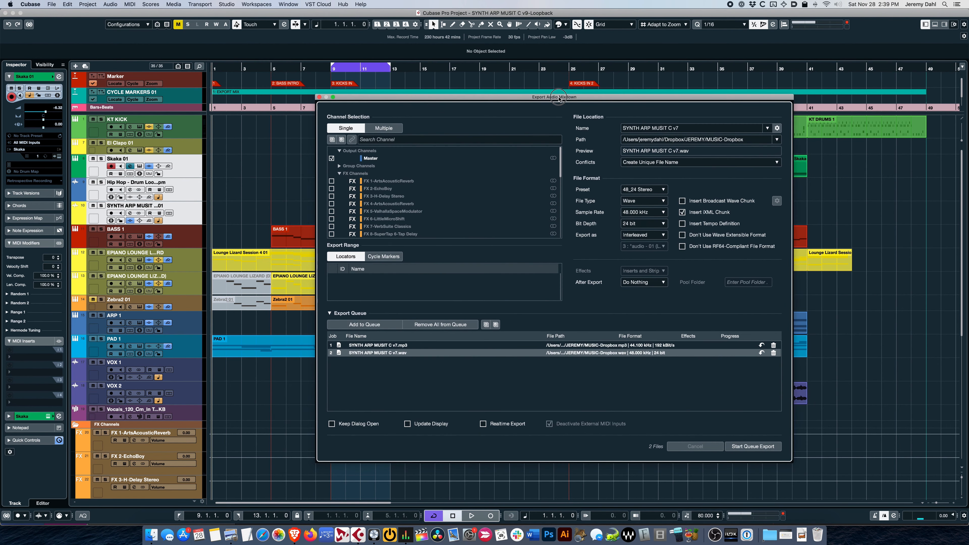
# Step: Open the MixConsole, start playback, and inspect the Master channel's Virtual Mix Rack before closing it
pyautogui.press('F3')
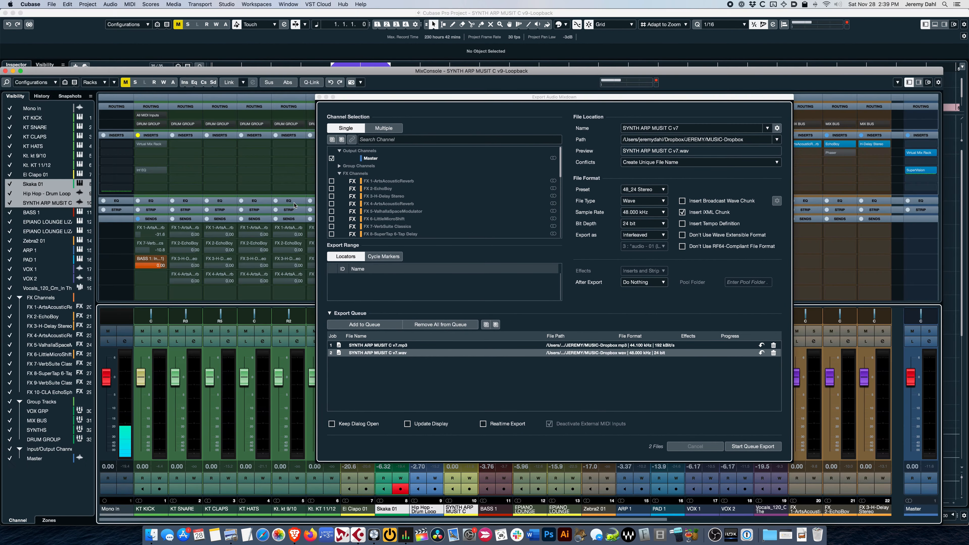
pyautogui.press('space')
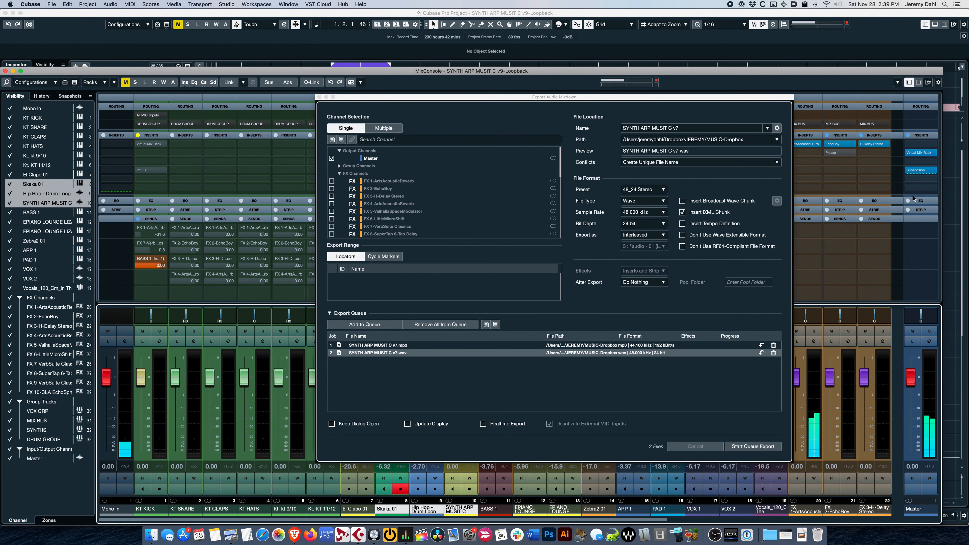
pyautogui.click(922, 154)
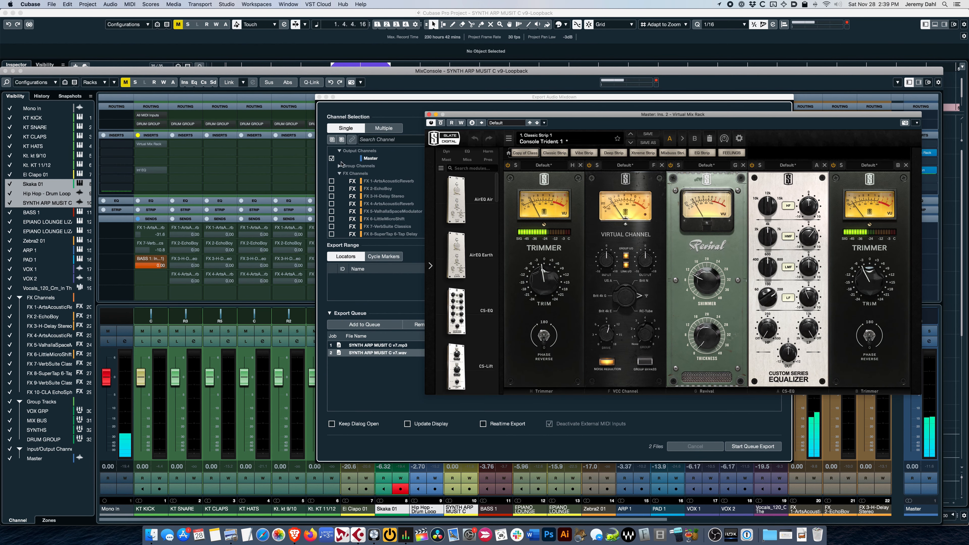
pyautogui.click(429, 113)
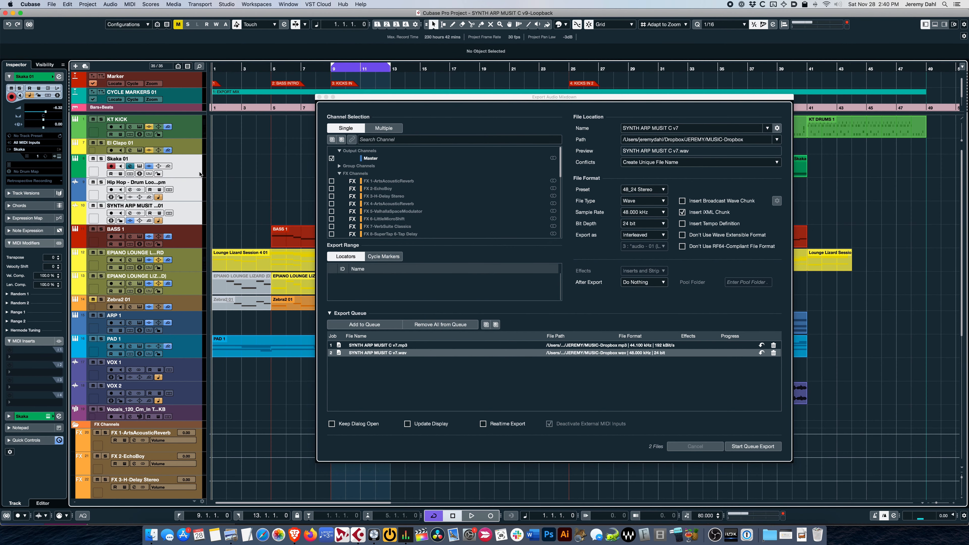
# Step: Switch the export's channel selection to Multiple and toggle its link to the project's track selection off and on again
pyautogui.click(391, 130)
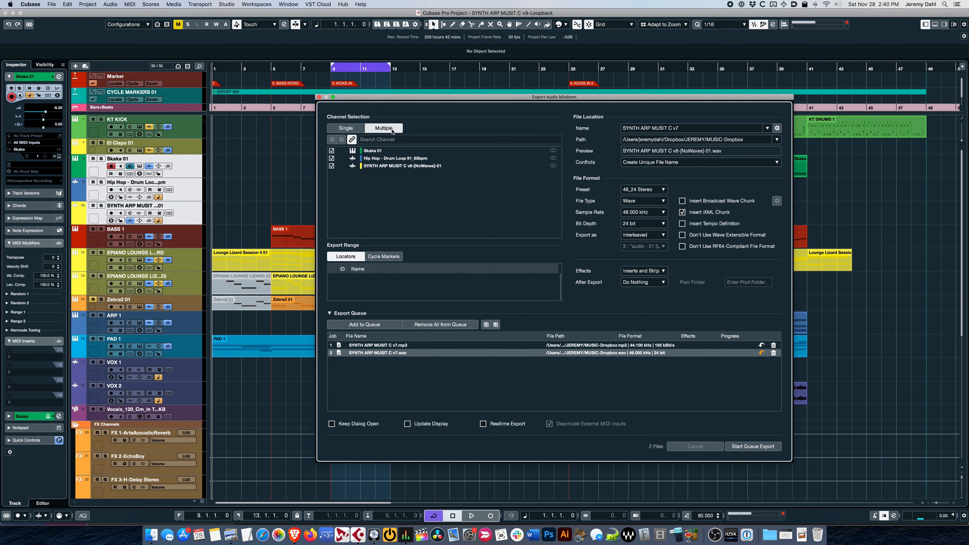
pyautogui.click(352, 139)
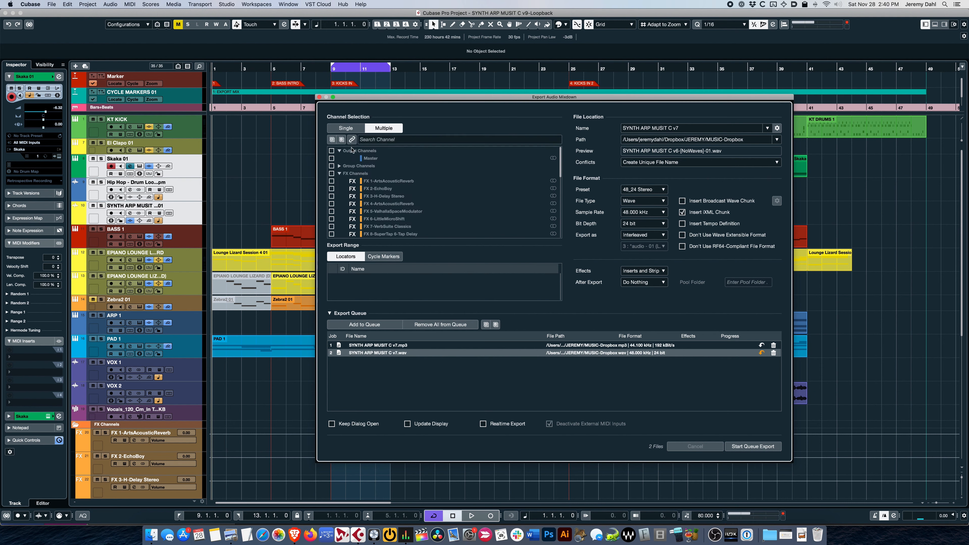
pyautogui.click(351, 140)
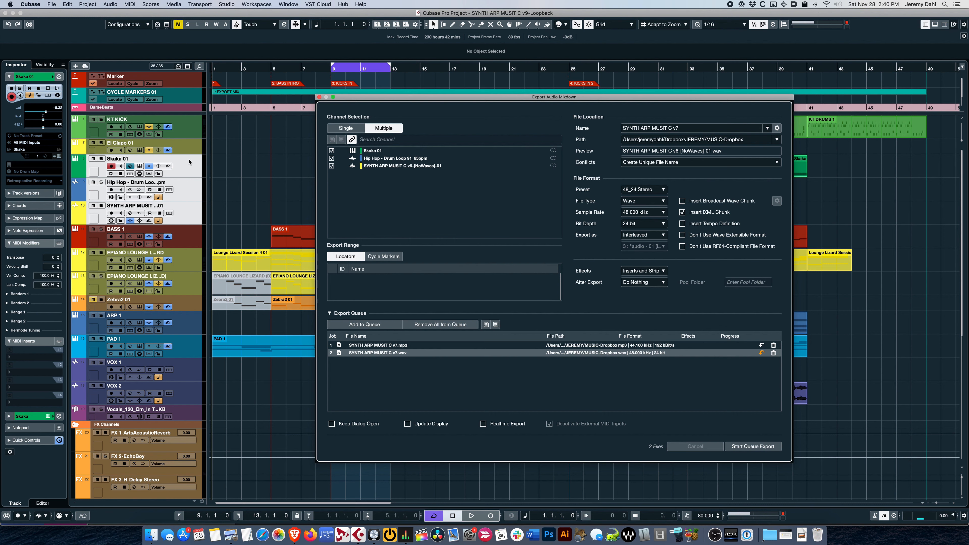
# Step: Add KT KICK, El Clapo 01, the first EPIANO LOUNGE LIZARD, PAD 1 and VOX 2 to the track selection and queue the batch
pyautogui.keyDown('shift'); pyautogui.click(188, 131); pyautogui.keyUp('shift')
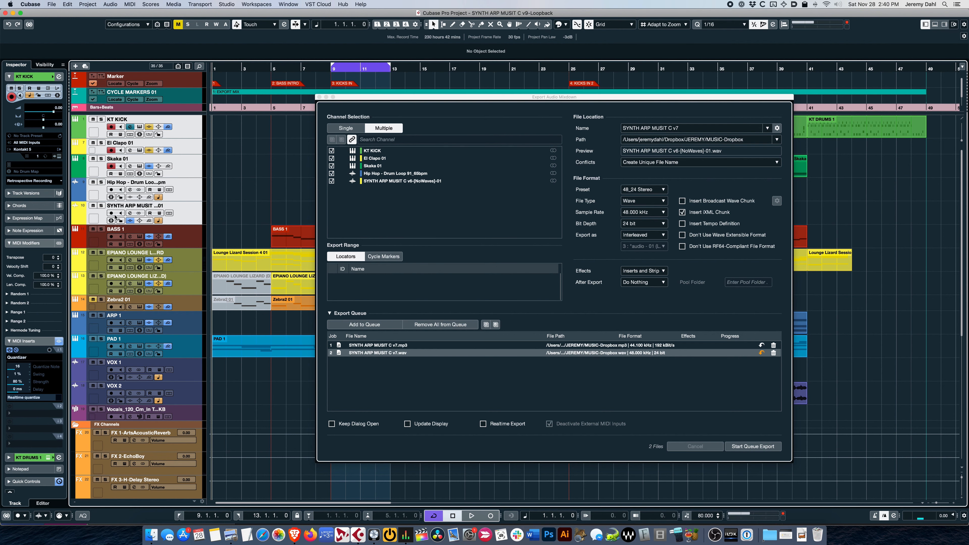
pyautogui.keyDown('super'); pyautogui.click(175, 266); pyautogui.keyUp('super')
pyautogui.keyDown('super'); pyautogui.click(185, 346); pyautogui.keyUp('super')
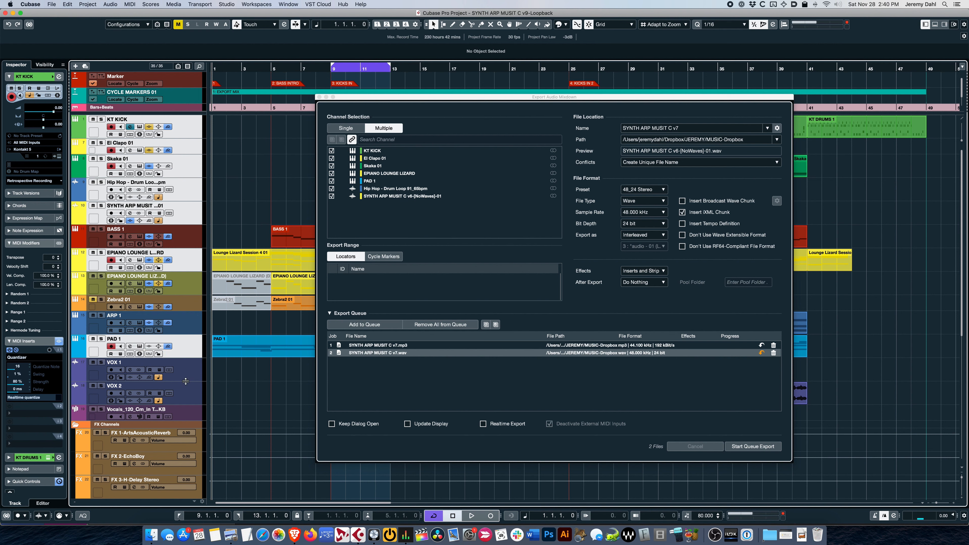
pyautogui.keyDown('super'); pyautogui.click(190, 392); pyautogui.keyUp('super')
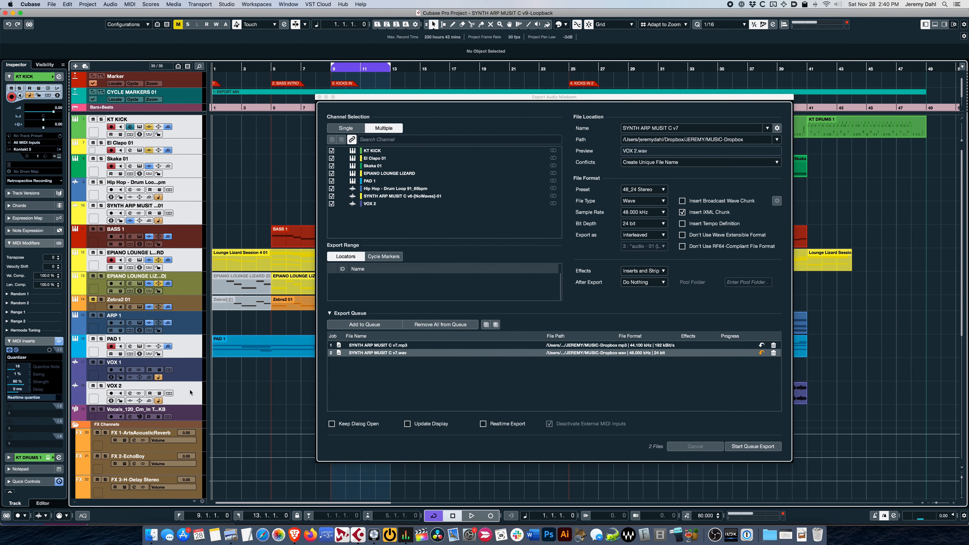
pyautogui.click(356, 325)
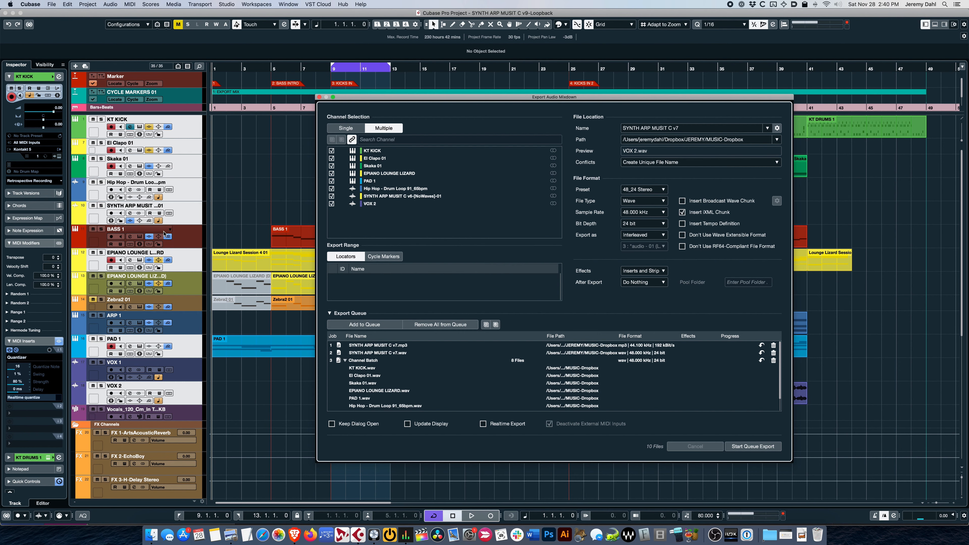
# Step: Select only the VOX 1 and VOX 2 tracks and queue them as a separate batch with the 48_24 Mono preset
pyautogui.click(185, 237)
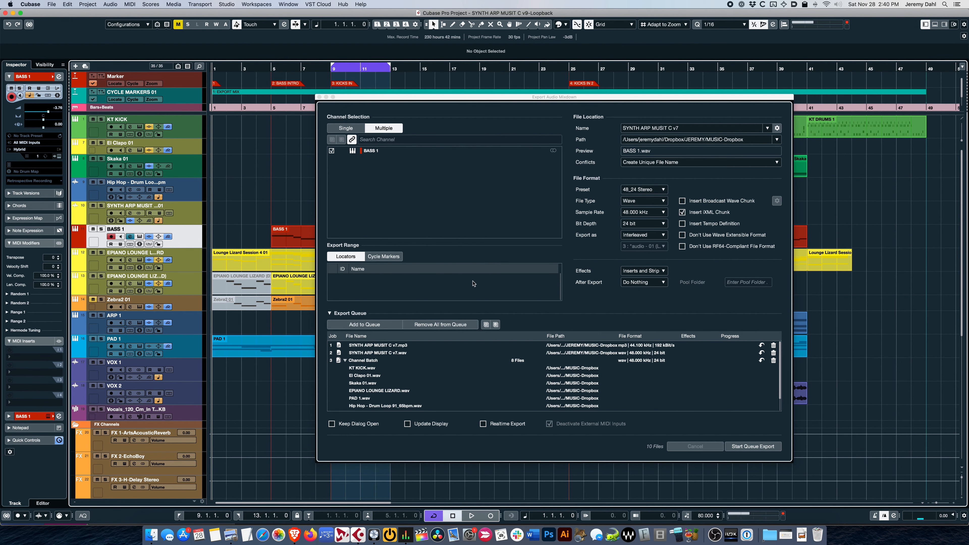
pyautogui.scroll(-1, 442, 372)
pyautogui.scroll(1, 442, 372)
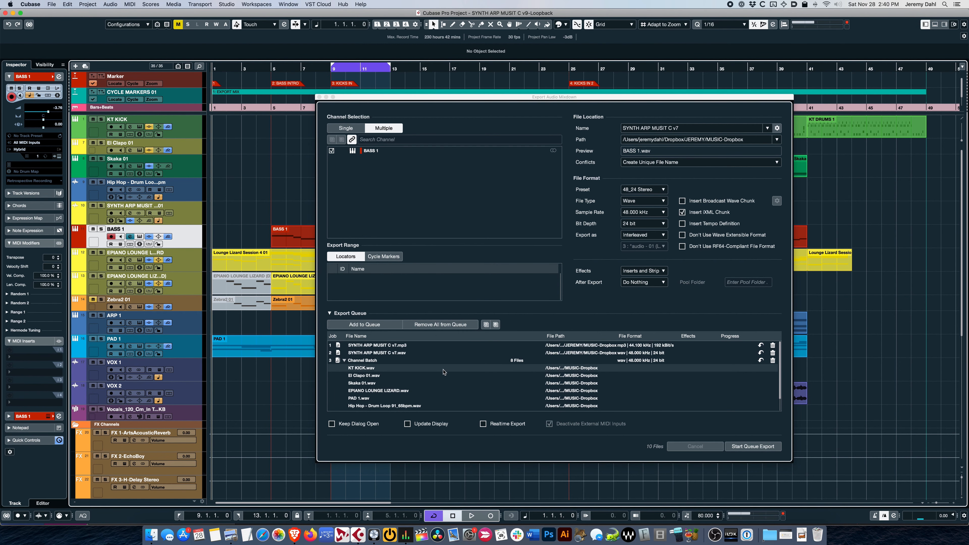
pyautogui.click(193, 376)
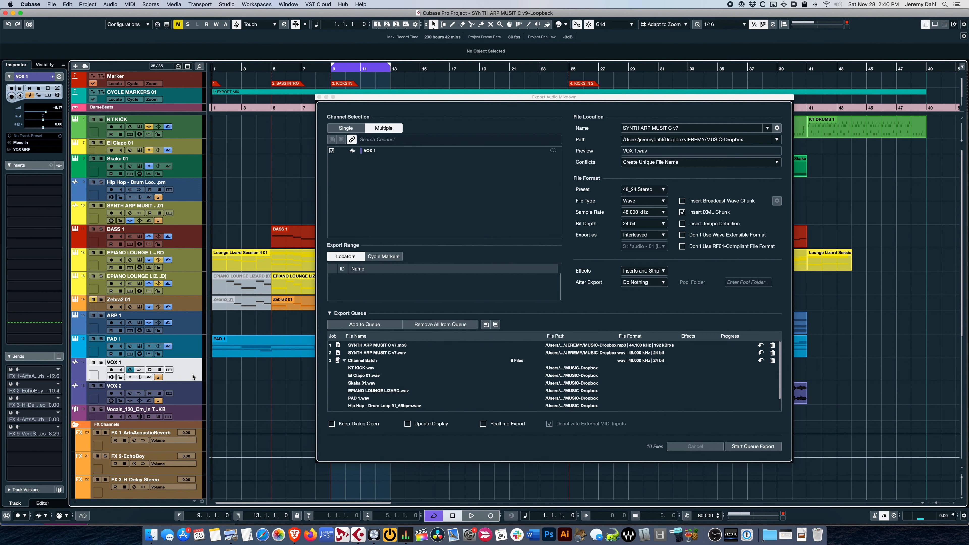
pyautogui.keyDown('shift'); pyautogui.click(195, 390); pyautogui.keyUp('shift')
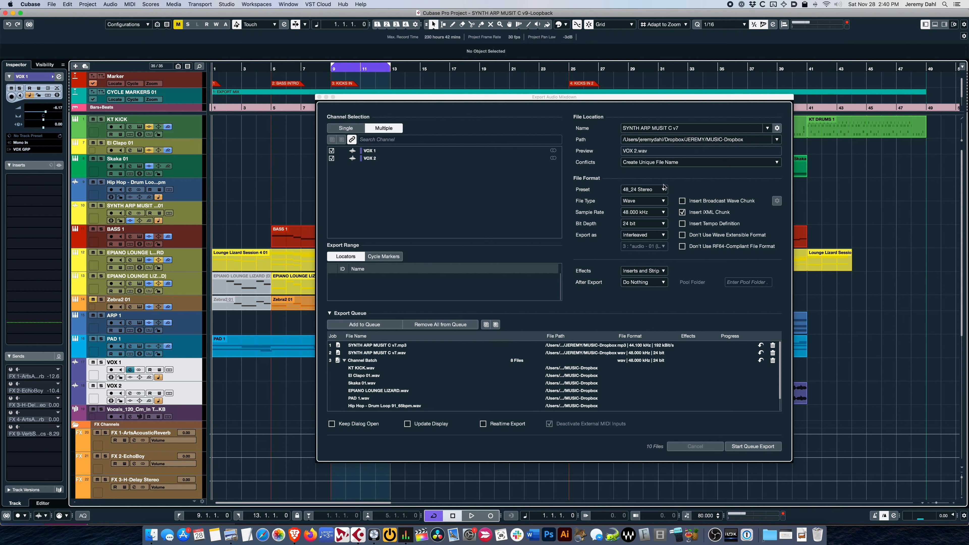
pyautogui.click(656, 189)
pyautogui.click(656, 190)
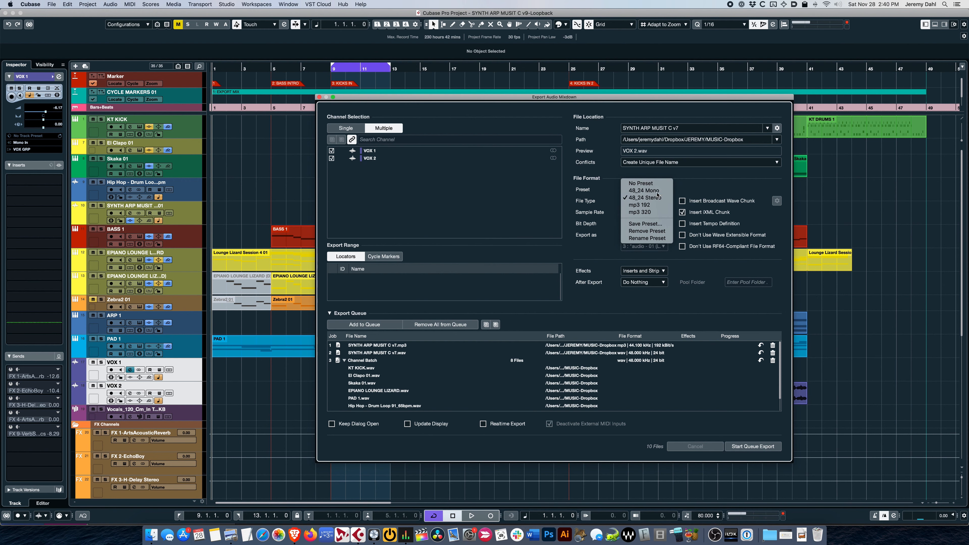
pyautogui.click(360, 324)
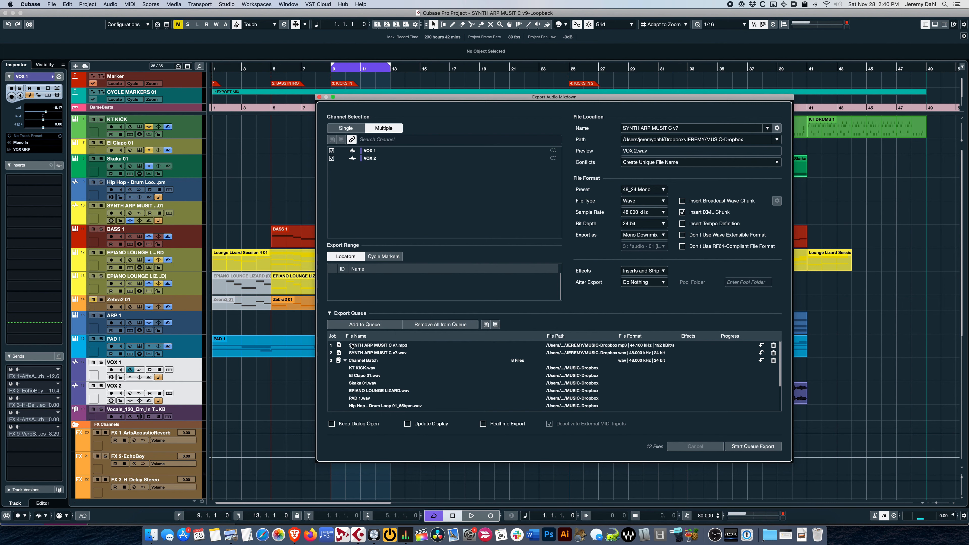
# Step: Review the jobs in the export queue, from the Master mixdowns to the VOX 1 and VOX 2 batch
pyautogui.scroll(-3, 441, 400)
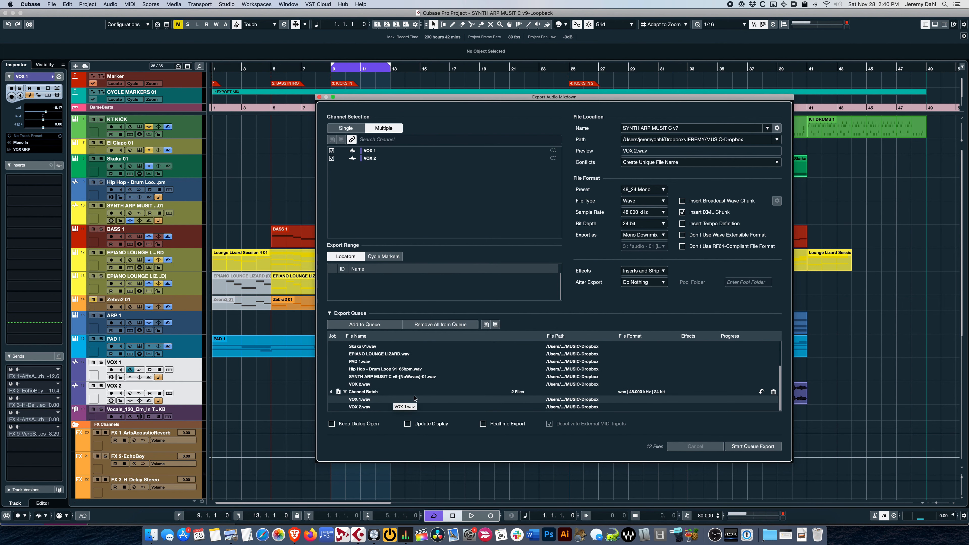
pyautogui.scroll(5, 421, 350)
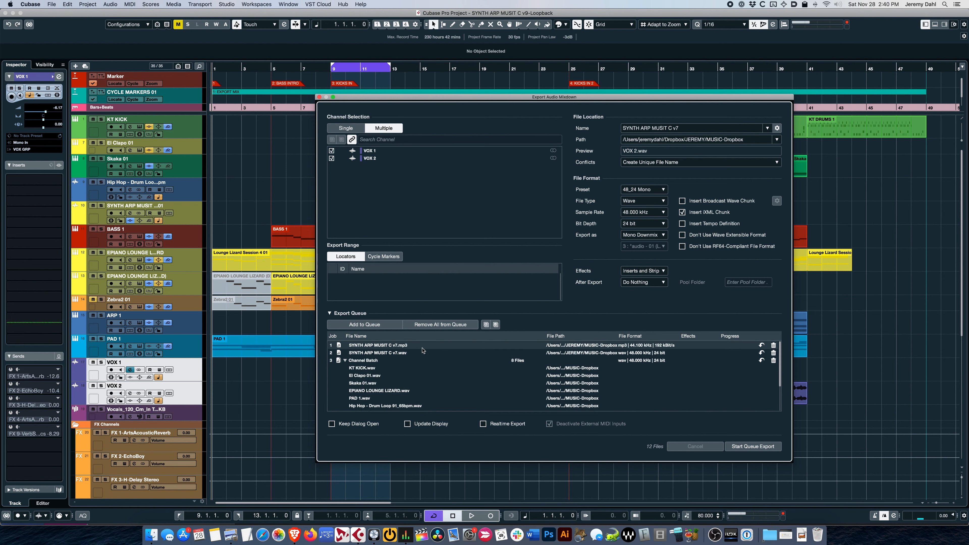
pyautogui.scroll(-1, 407, 352)
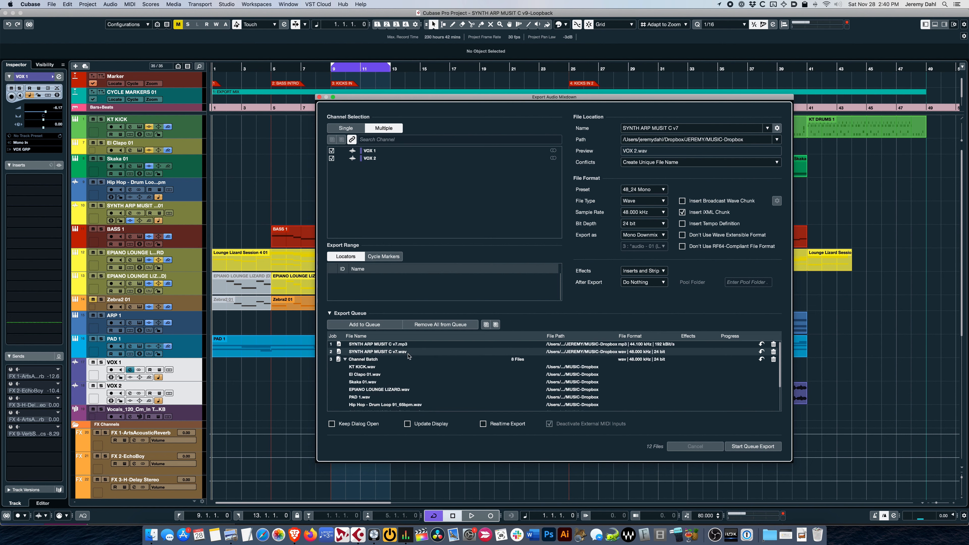
pyautogui.scroll(-2, 412, 356)
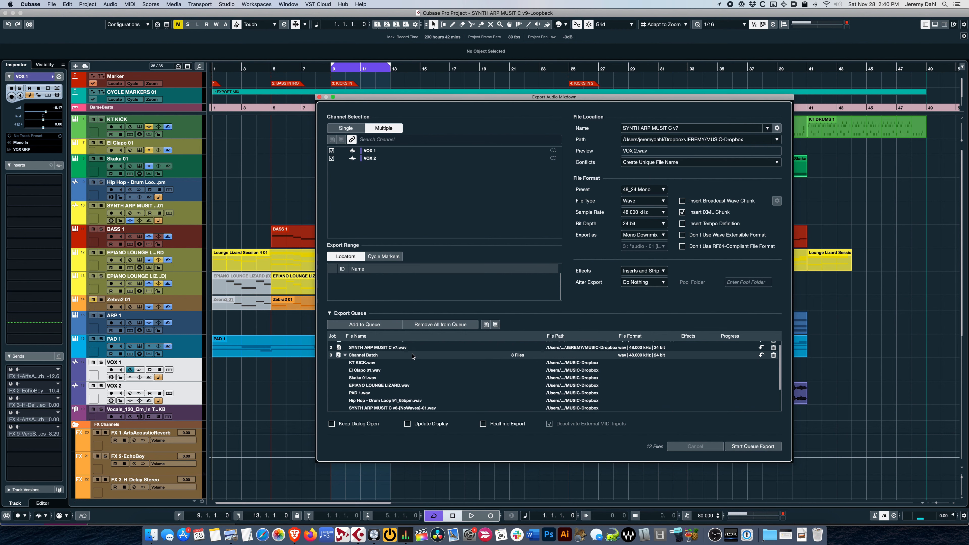
pyautogui.scroll(-4, 383, 358)
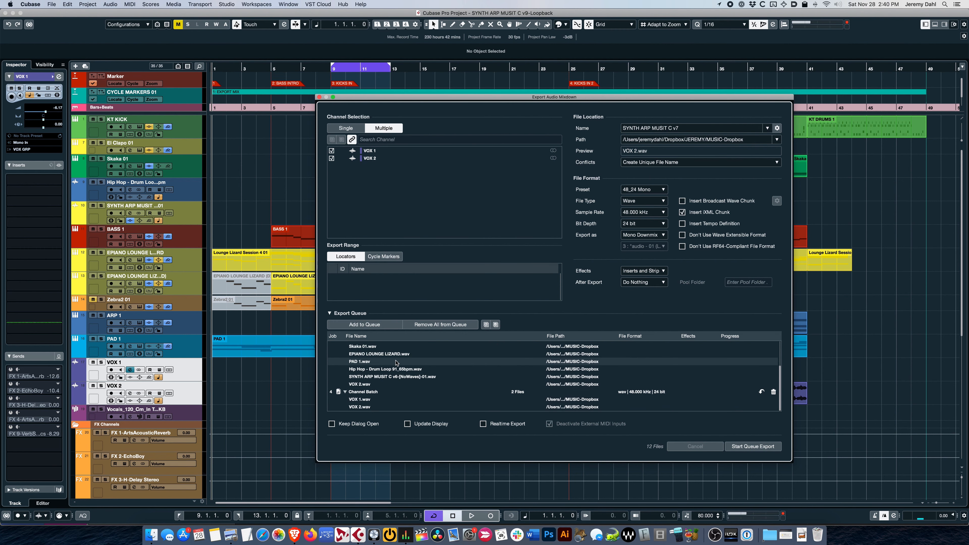
pyautogui.scroll(5, 409, 379)
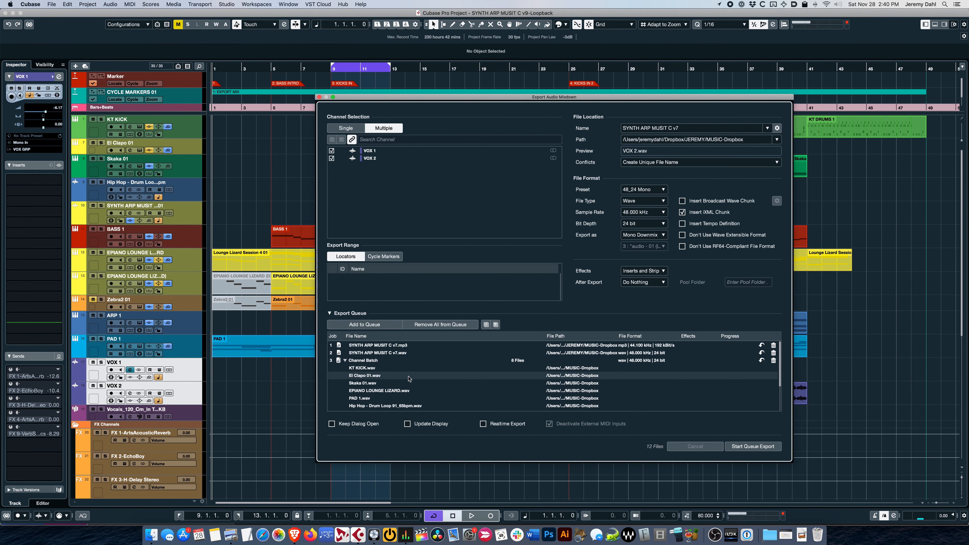
pyautogui.scroll(-5, 380, 368)
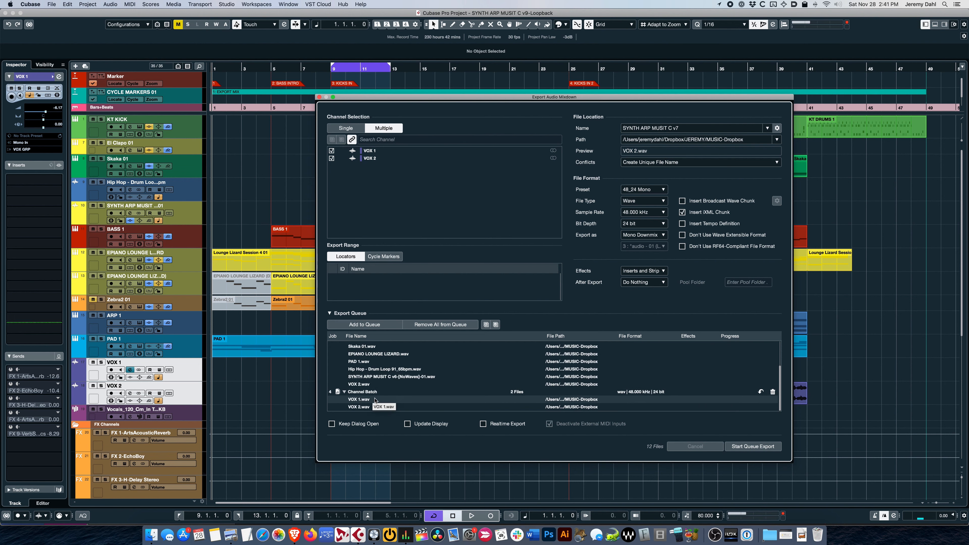
pyautogui.click(383, 400)
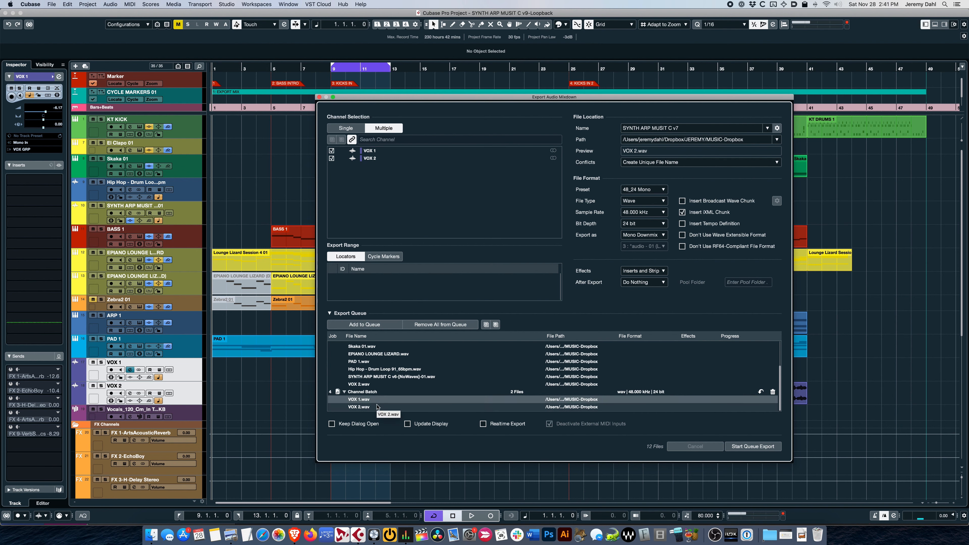
# Step: Look through the export's Effects options, set channel selection back to Single and close the Export Audio Mixdown dialog
pyautogui.click(645, 271)
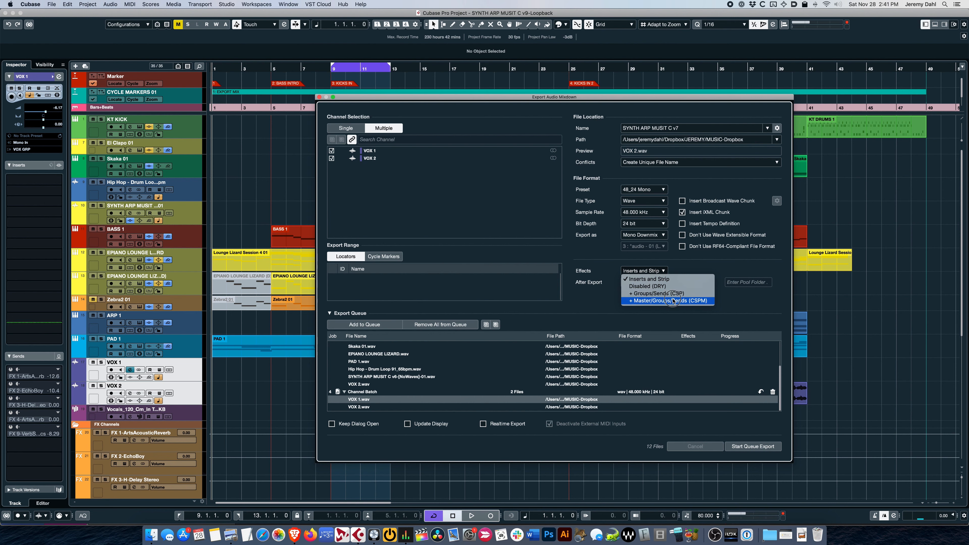
pyautogui.click(665, 272)
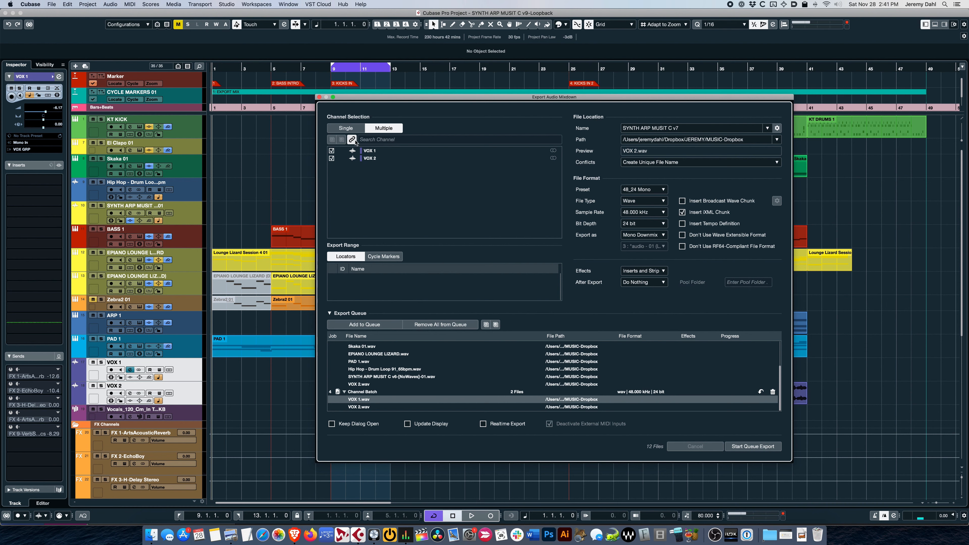
pyautogui.click(346, 128)
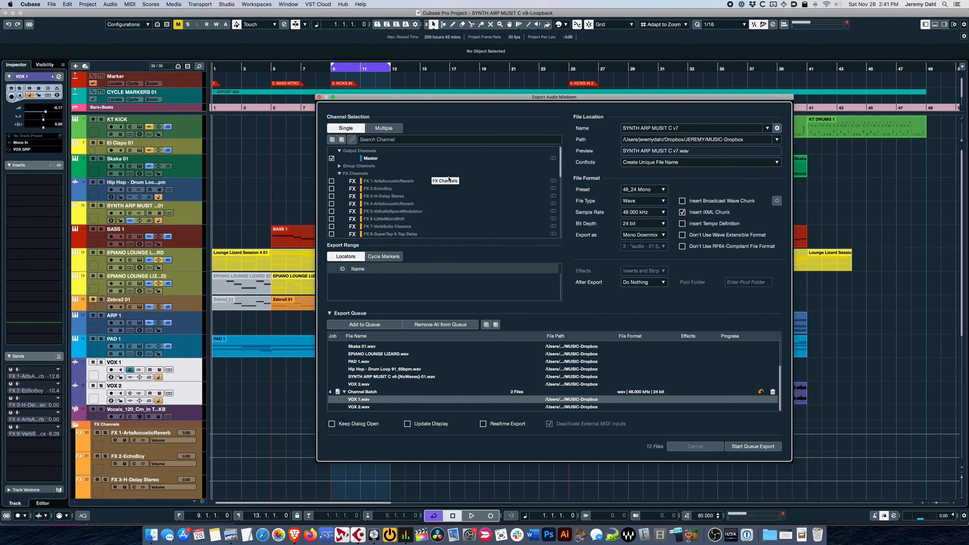
pyautogui.click(319, 97)
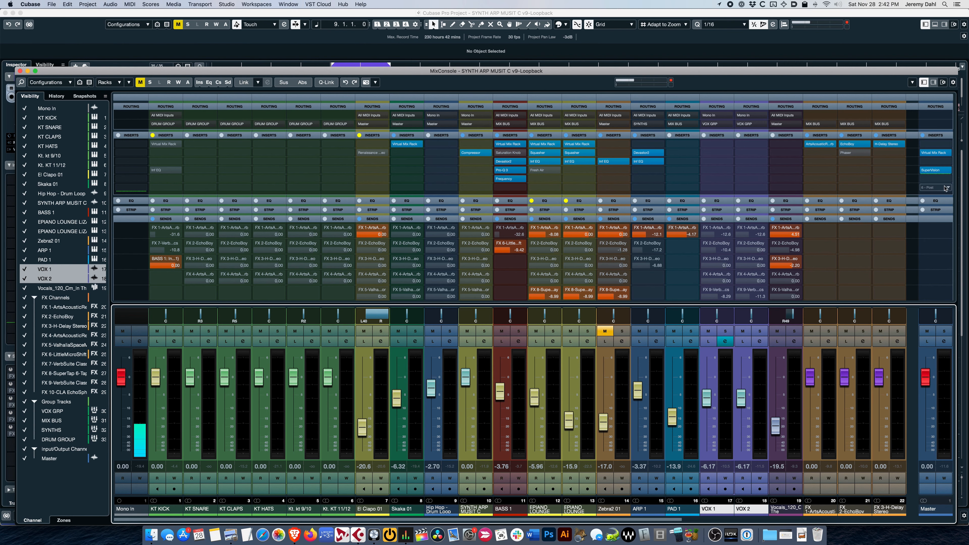
# Step: During playback, show the Loudness module in the Master channel's SuperVision insert and enlarge its window
pyautogui.click(940, 172)
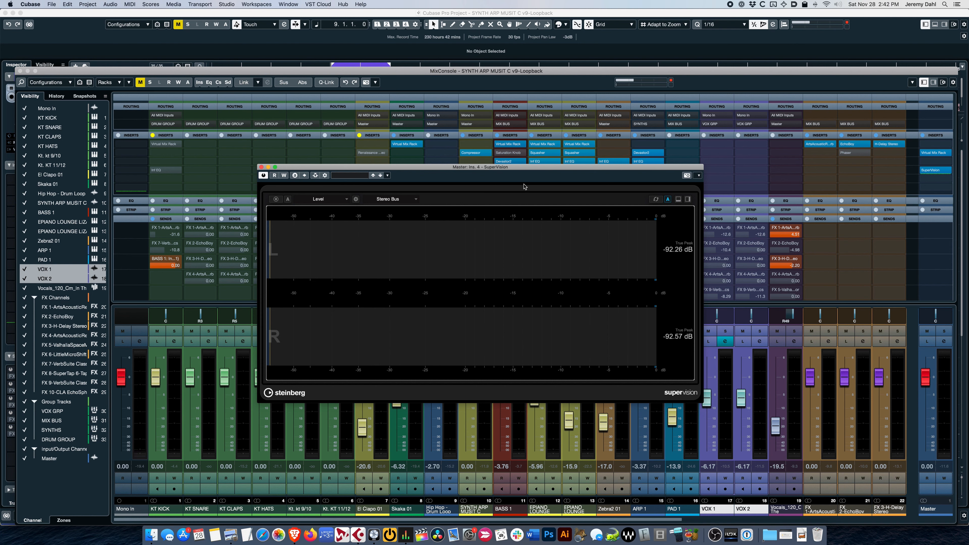
pyautogui.press('space')
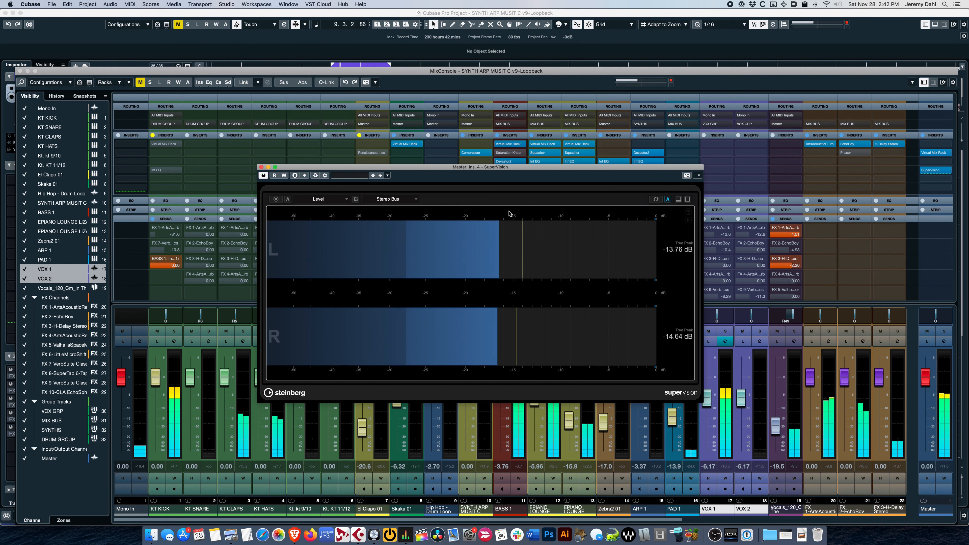
pyautogui.click(345, 199)
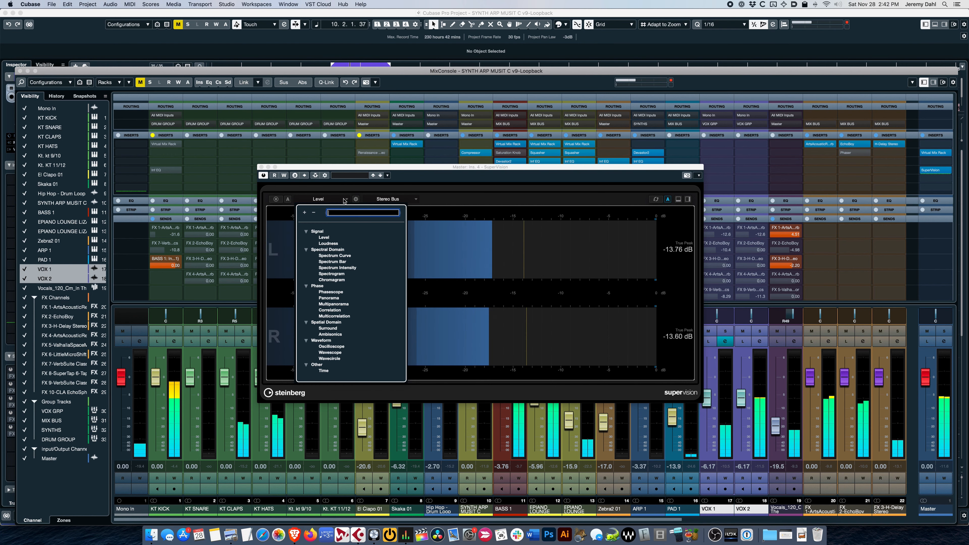
pyautogui.click(333, 245)
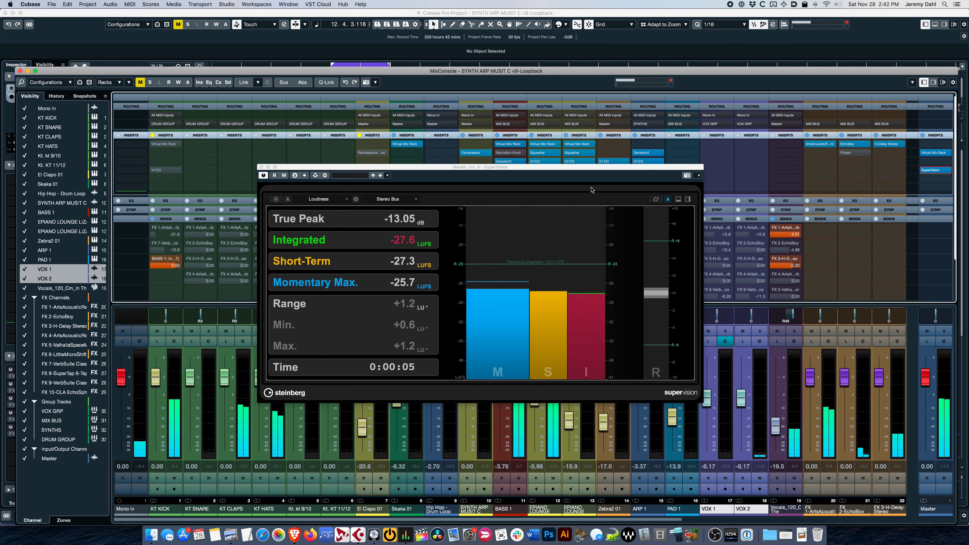
pyautogui.moveTo(589, 167); pyautogui.dragTo(557, 121)
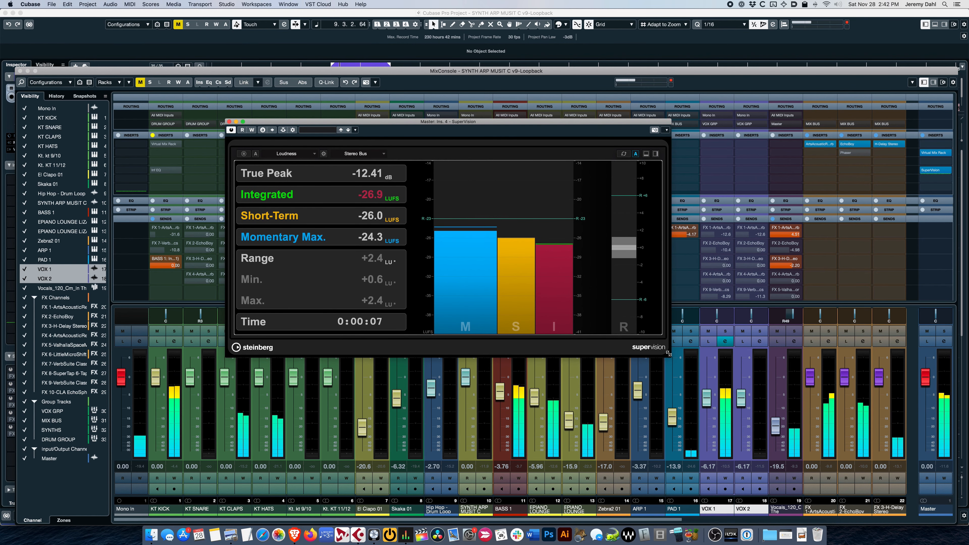
pyautogui.moveTo(669, 354); pyautogui.dragTo(749, 432)
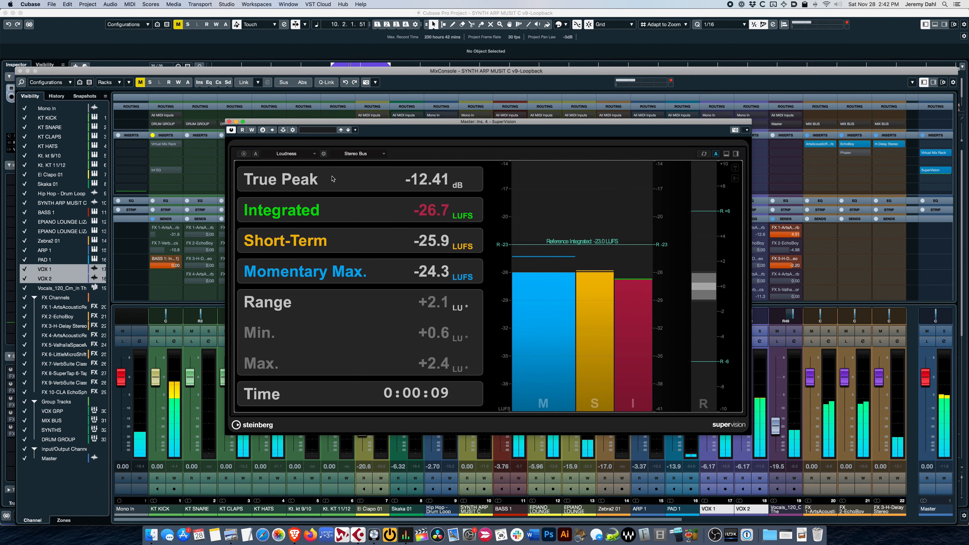
# Step: During playback, view the mix in SuperVision's Spectrum Curve, Spectrum Bar and Multicorrelation modules
pyautogui.click(308, 154)
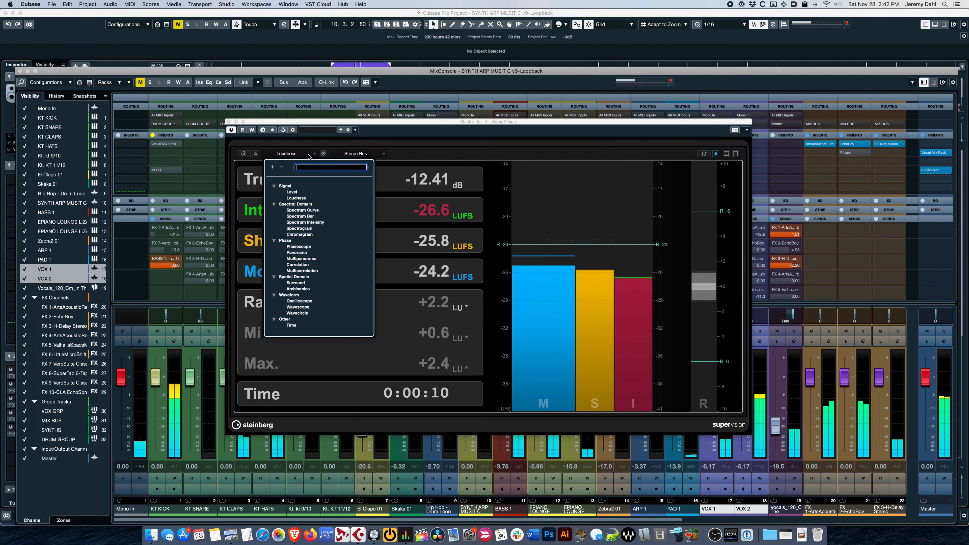
pyautogui.click(319, 211)
pyautogui.click(313, 154)
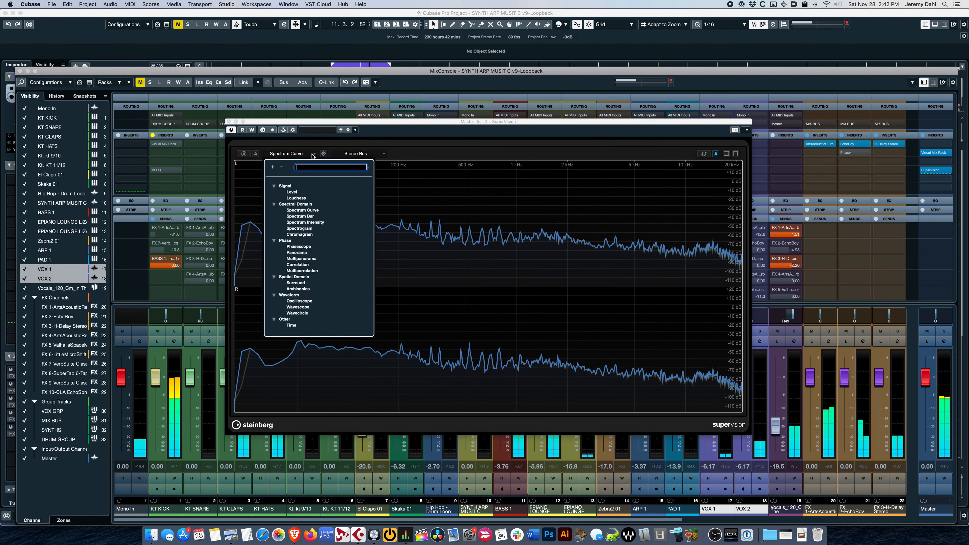
pyautogui.click(342, 216)
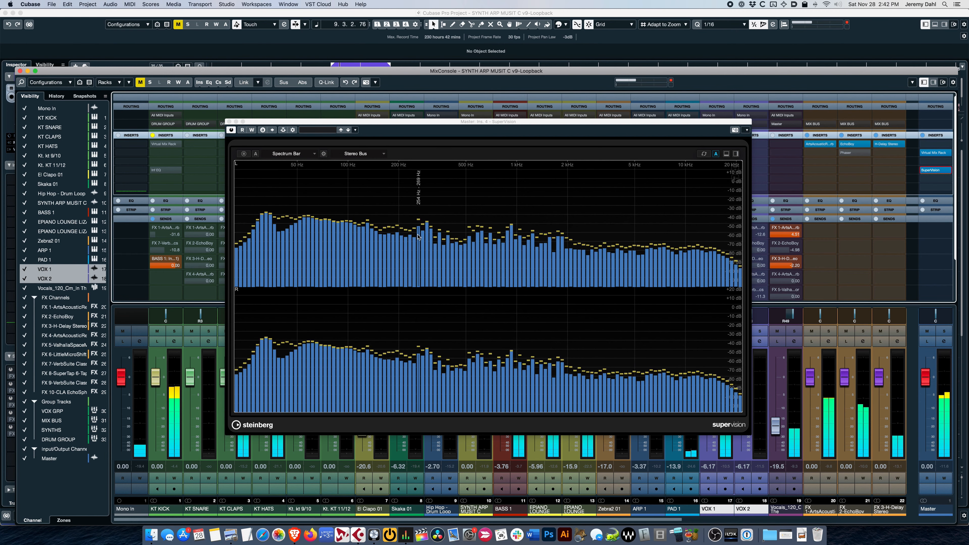
pyautogui.click(307, 154)
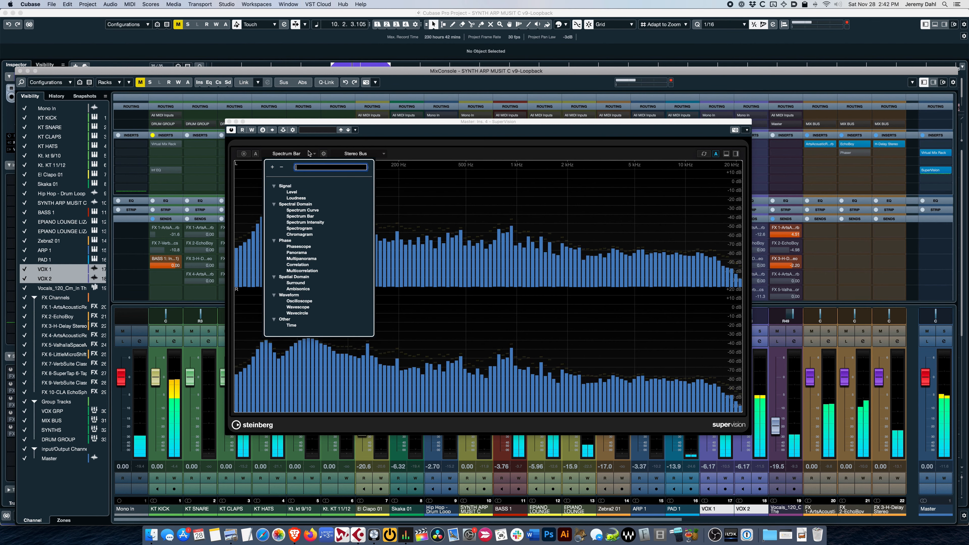
pyautogui.click(322, 271)
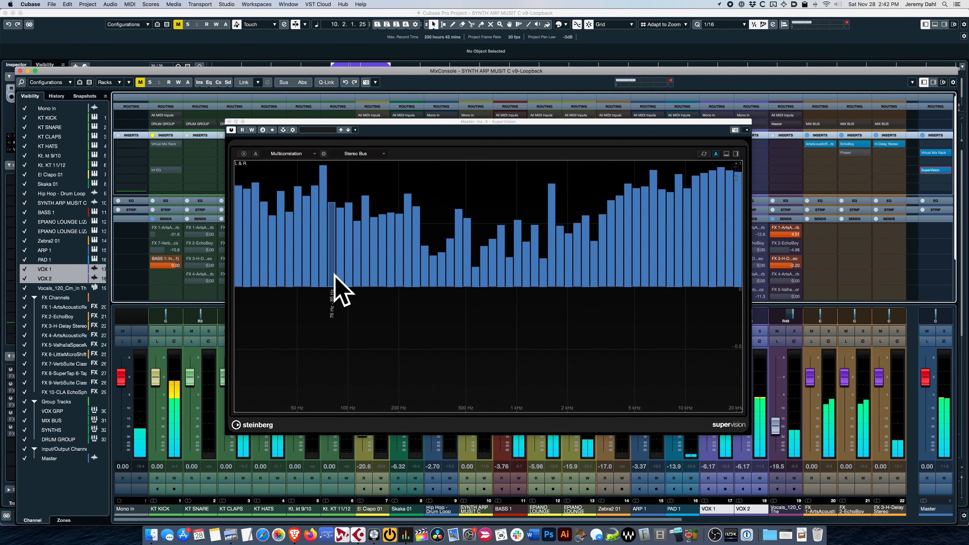
# Step: Show SuperVision's Oscilloscope, Wavescope and Time modules one after another while the song plays
pyautogui.click(290, 154)
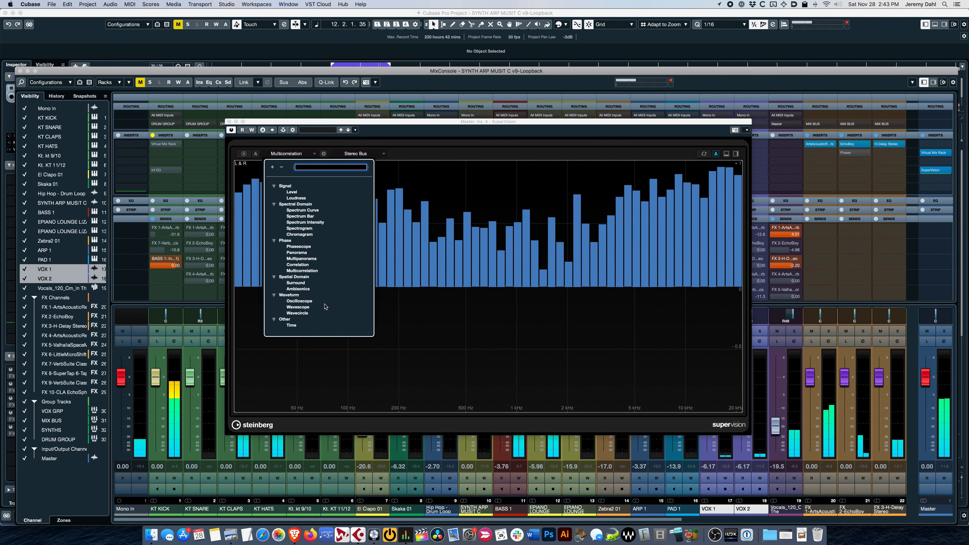
pyautogui.click(316, 301)
pyautogui.click(336, 303)
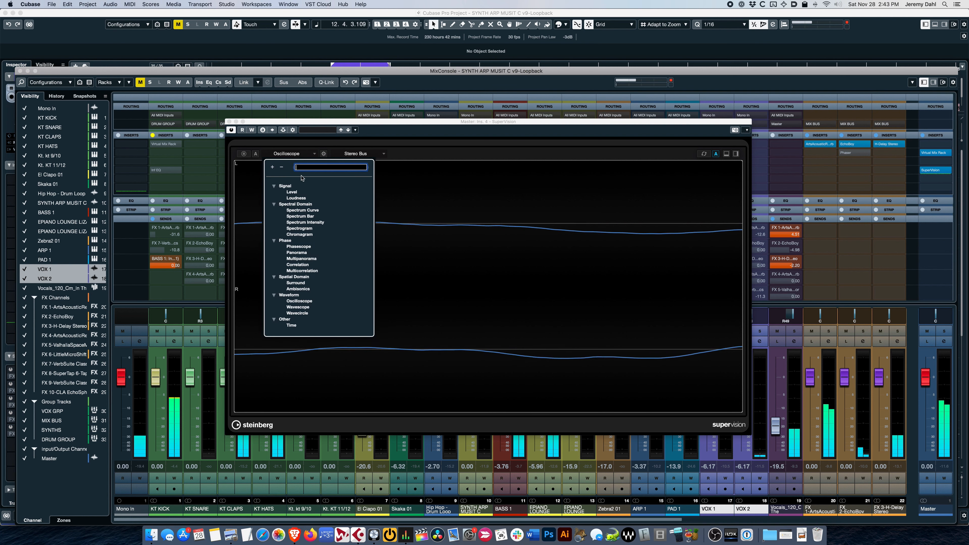
pyautogui.click(297, 307)
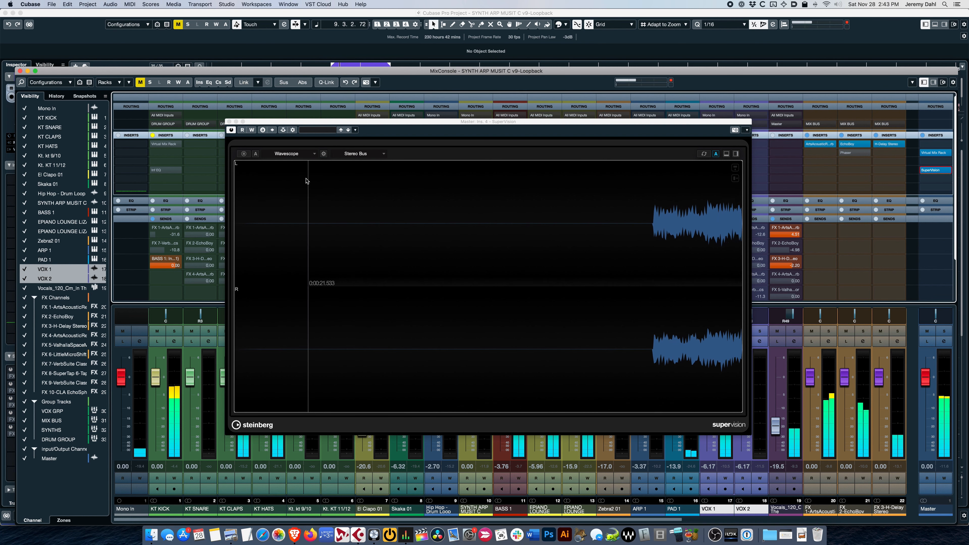
pyautogui.click(301, 154)
pyautogui.click(291, 325)
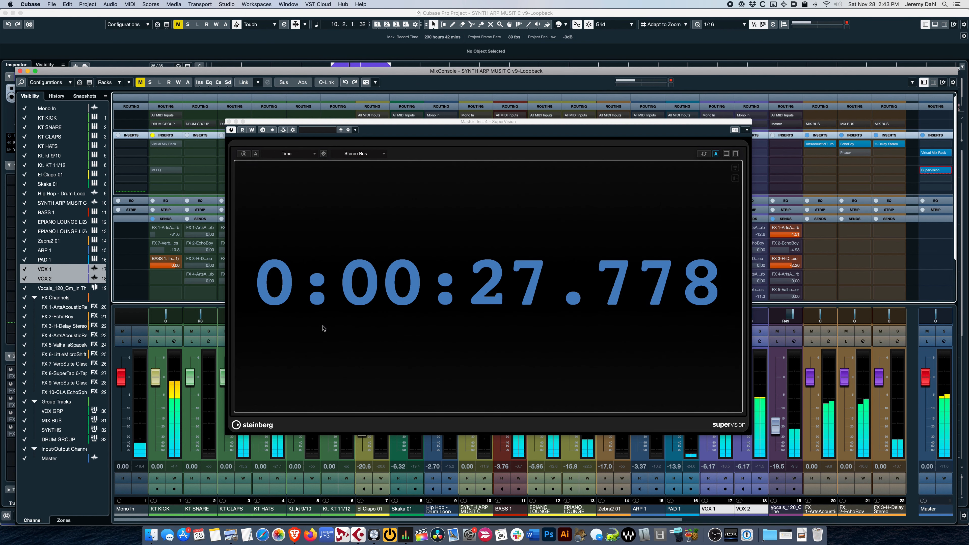
# Step: Load SuperVision's Music, Editing, H preset and look through the module choices for its Level meter
pyautogui.click(321, 129)
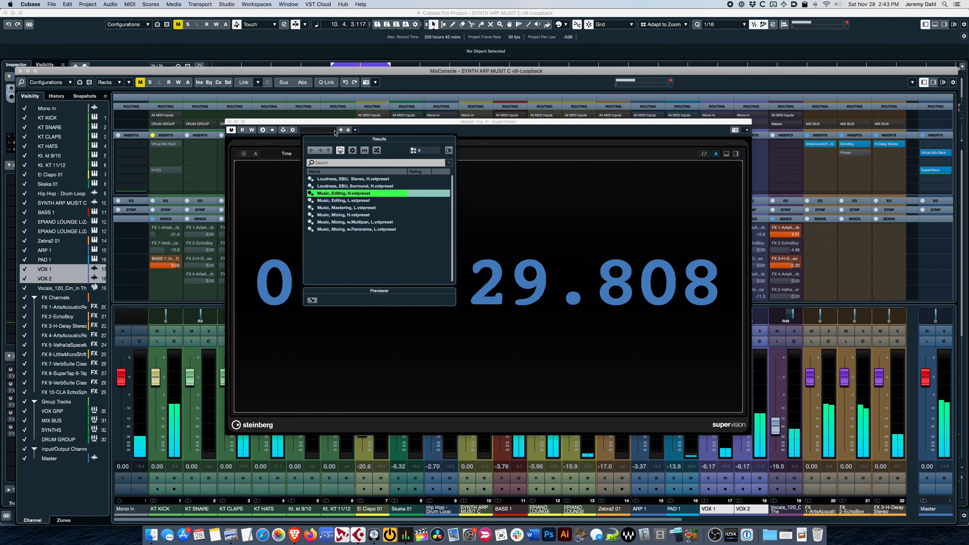
pyautogui.doubleClick(357, 194)
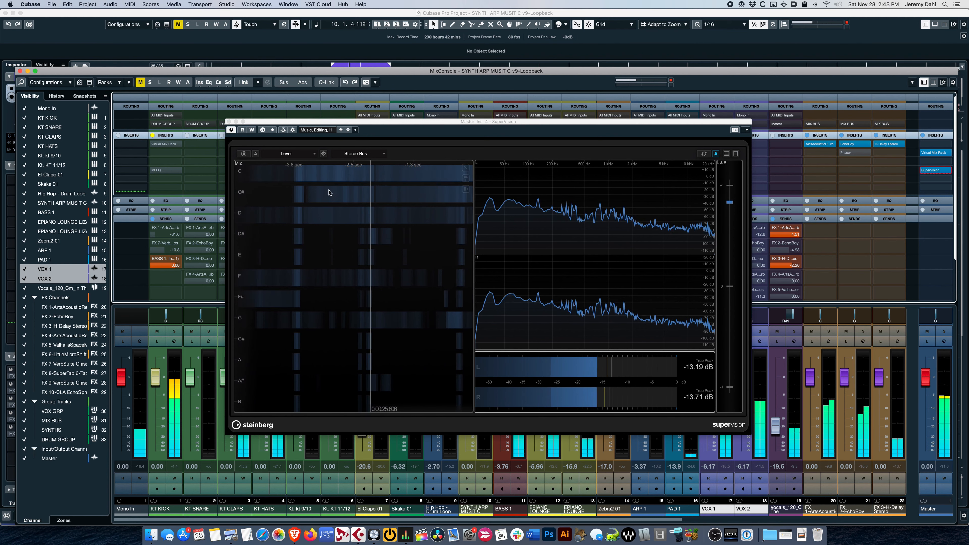
pyautogui.click(314, 154)
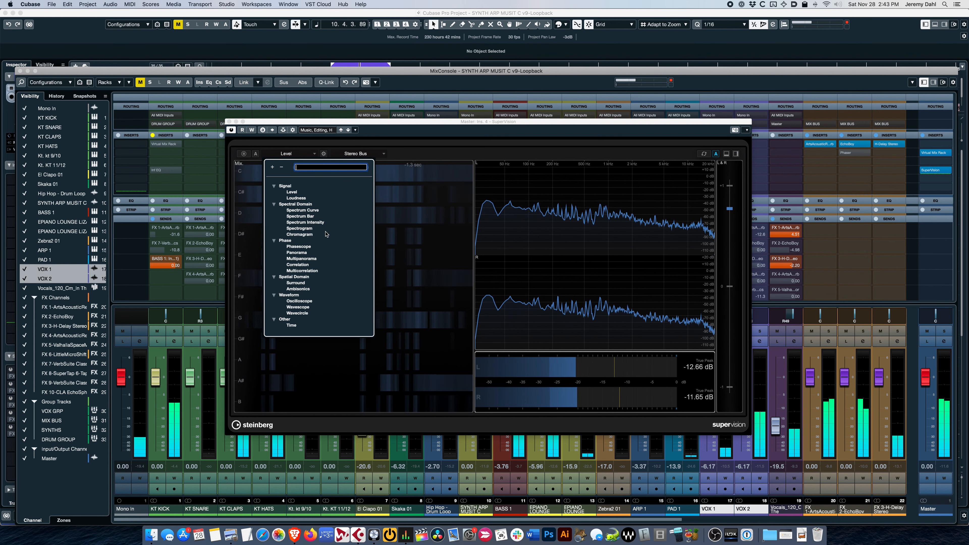
# Step: Load SuperVision's Loudness, EBU, Stereo, H preset, observe the loudness meters during playback and close the plug-in window
pyautogui.click(324, 131)
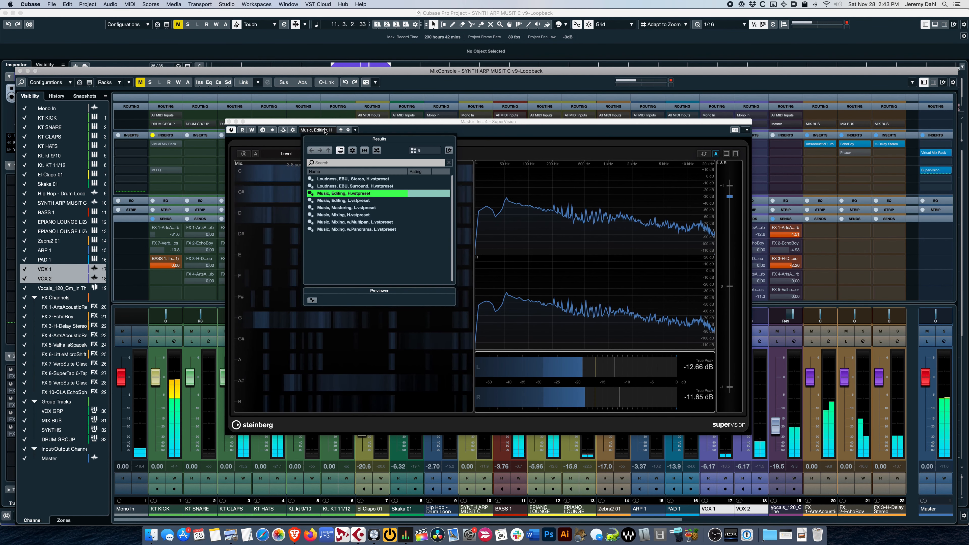
pyautogui.click(352, 179)
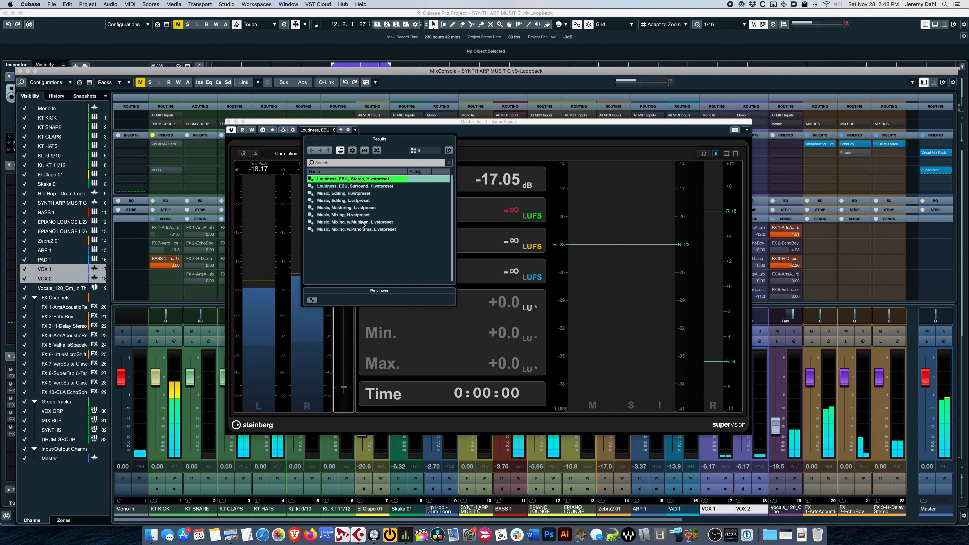
pyautogui.click(539, 147)
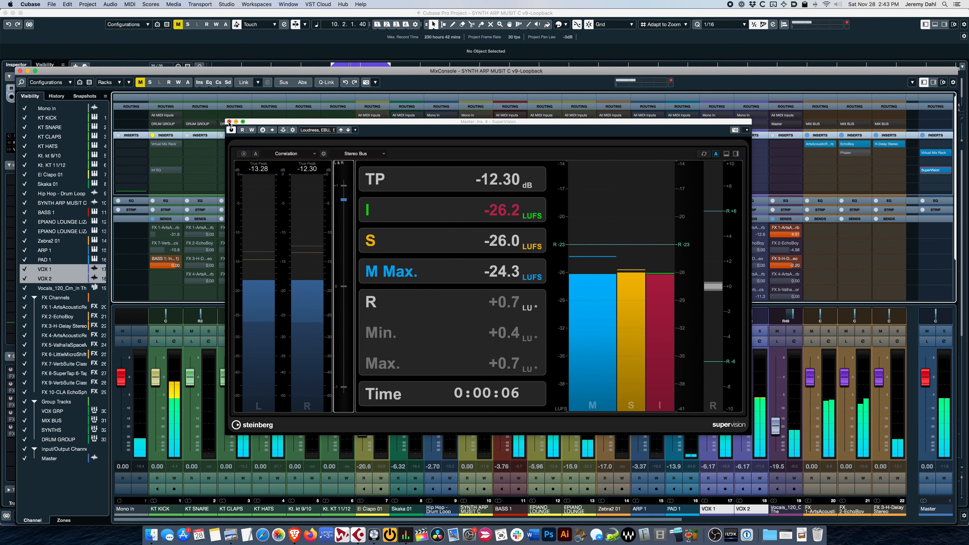
pyautogui.click(229, 121)
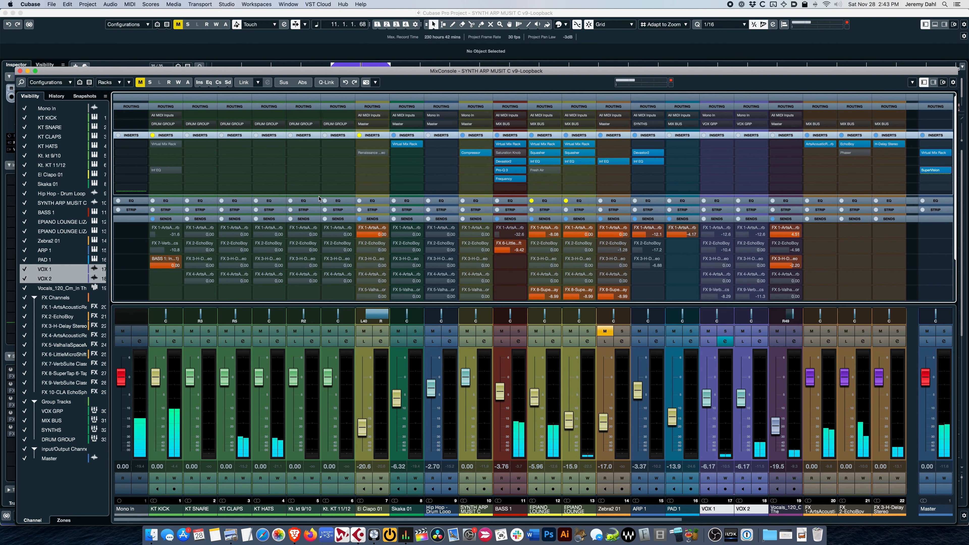
# Step: Return from the MixConsole to the project window, view the Add Track dialog's audio options and close it
pyautogui.press('F3')
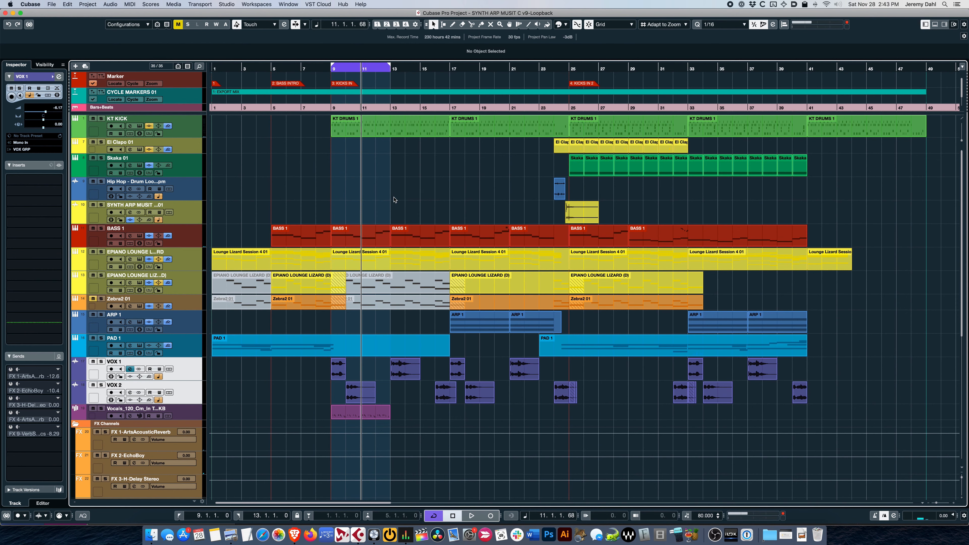
pyautogui.moveTo(190, 113); pyautogui.dragTo(190, 115)
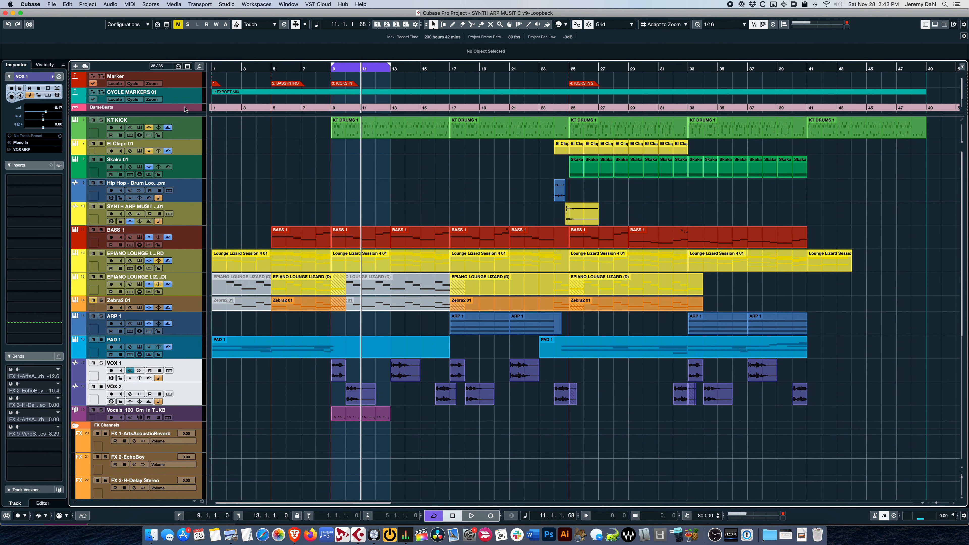
pyautogui.click(75, 66)
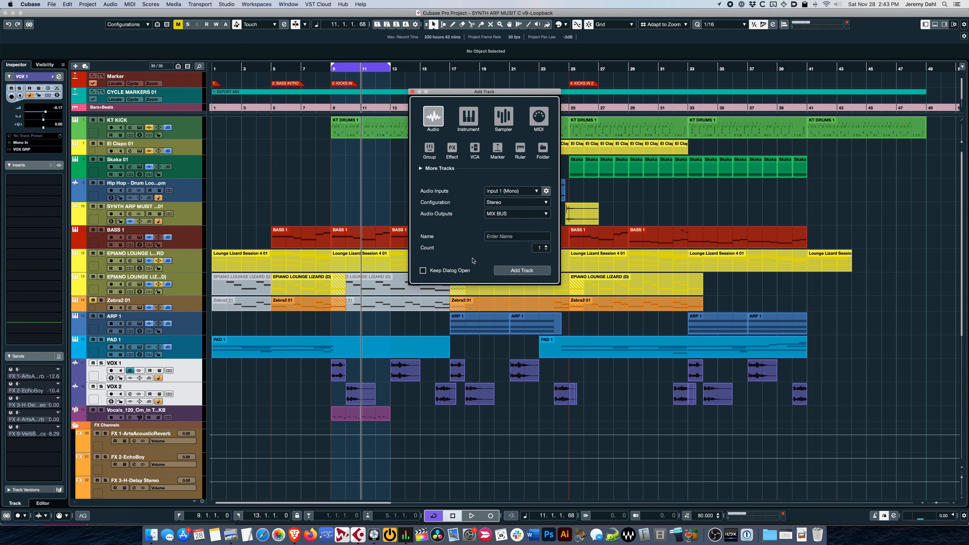
pyautogui.click(413, 92)
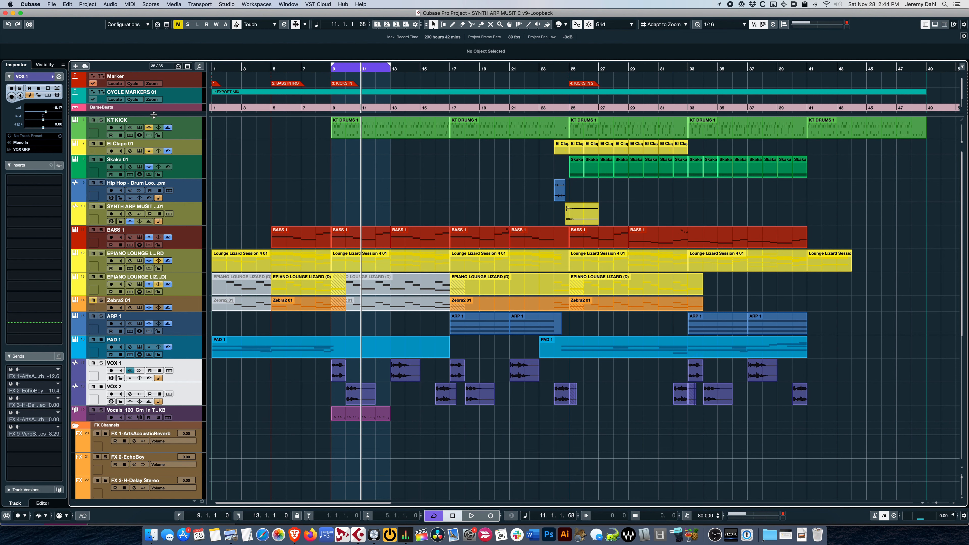
# Step: Open the BASS 1 part at bar 9 in the Key Editor, show its global tracks and fit the whole part in an enlarged window
pyautogui.doubleClick(381, 233)
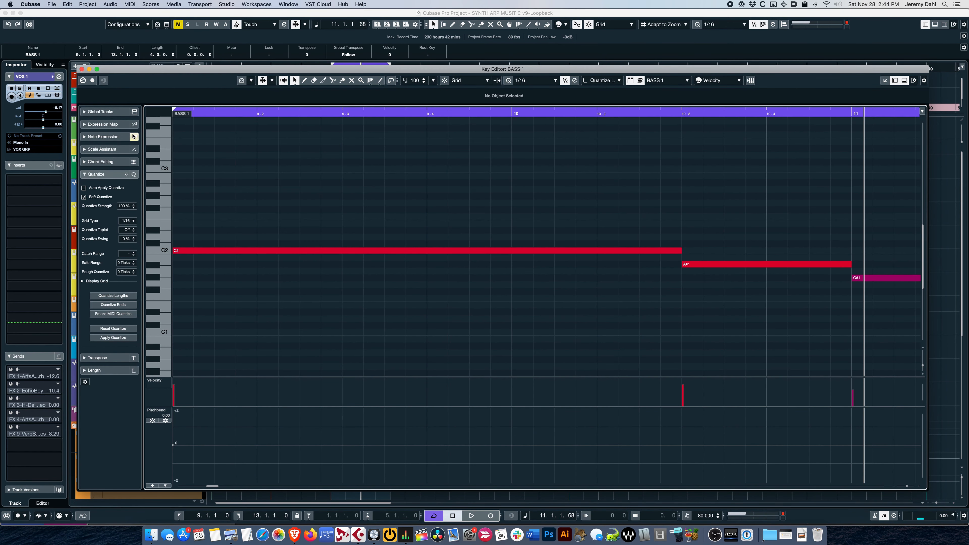
pyautogui.click(134, 112)
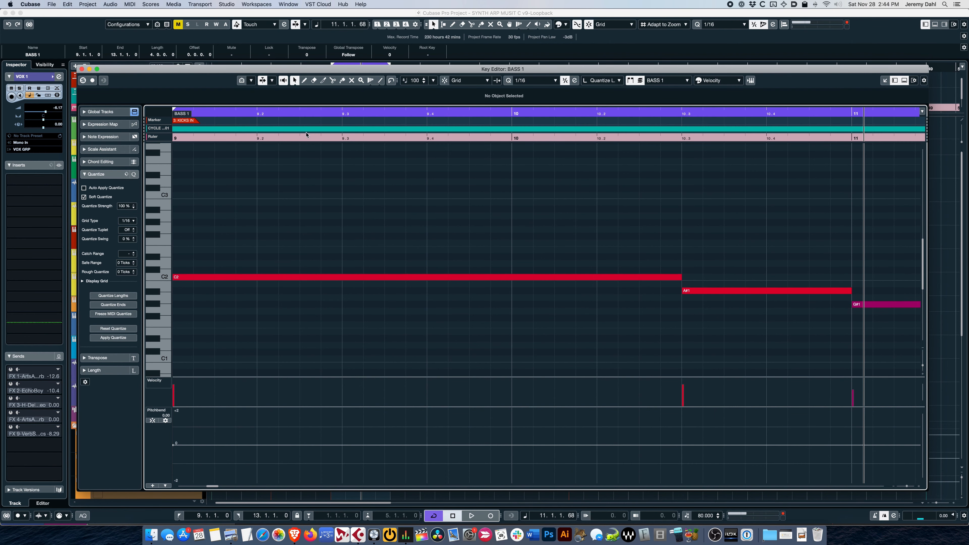
pyautogui.moveTo(380, 66)
pyautogui.mouseDown()
pyautogui.moveTo(379, 94)
pyautogui.moveTo(379, 83)
pyautogui.moveTo(365, 97)
pyautogui.moveTo(362, 34)
pyautogui.mouseUp()
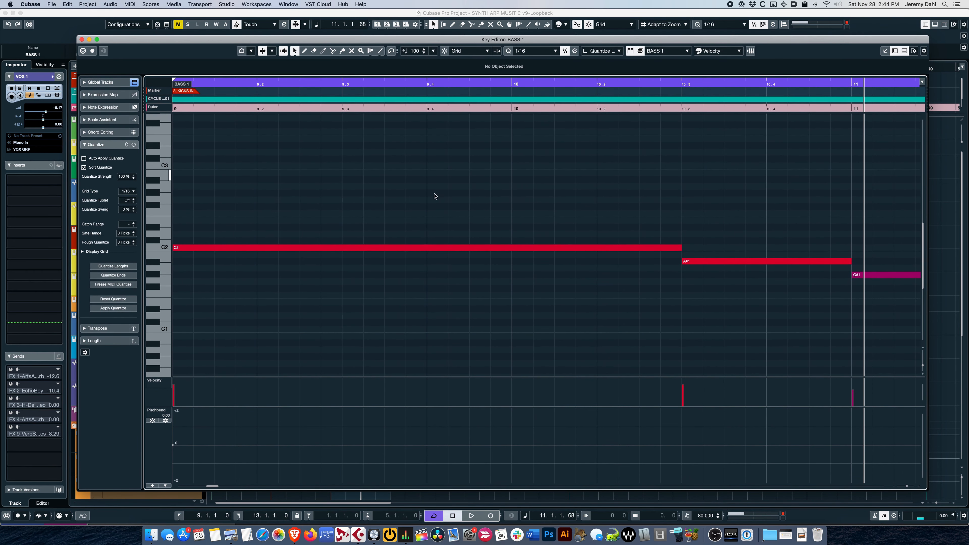
pyautogui.press('g')
pyautogui.hscroll(-1, 503, 202)
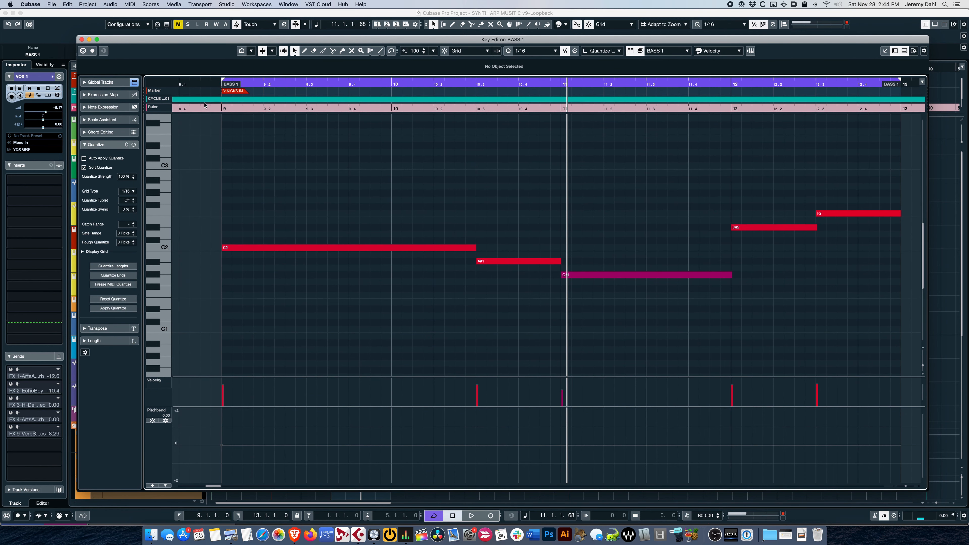
# Step: In the Key Editor, move the KICKS IN marker to bar 10, then try moving the C2 note to it and undo the note change
pyautogui.moveTo(242, 93)
pyautogui.mouseDown()
pyautogui.moveTo(371, 93)
pyautogui.moveTo(395, 100)
pyautogui.moveTo(396, 125)
pyautogui.mouseUp()
pyautogui.click(322, 216)
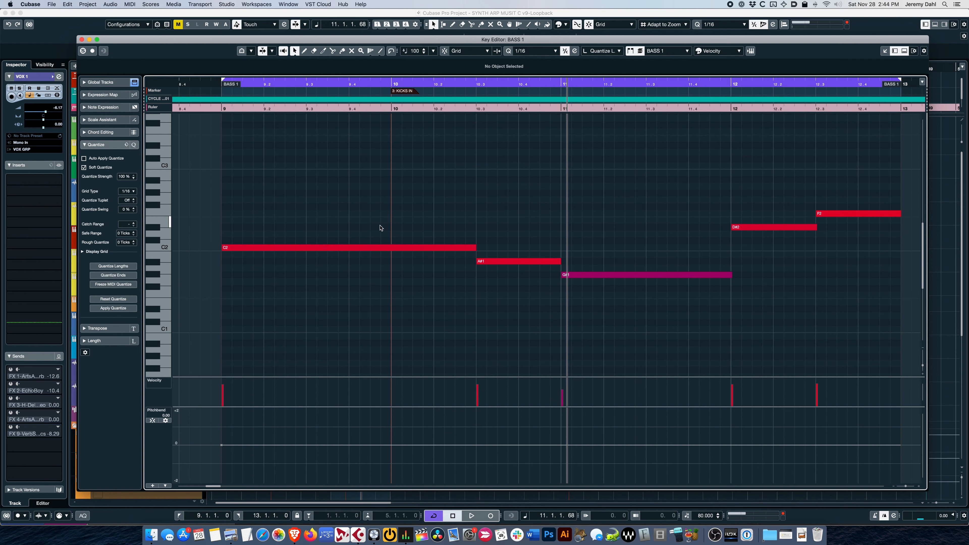
pyautogui.moveTo(223, 253); pyautogui.dragTo(391, 255)
pyautogui.press('super+z')
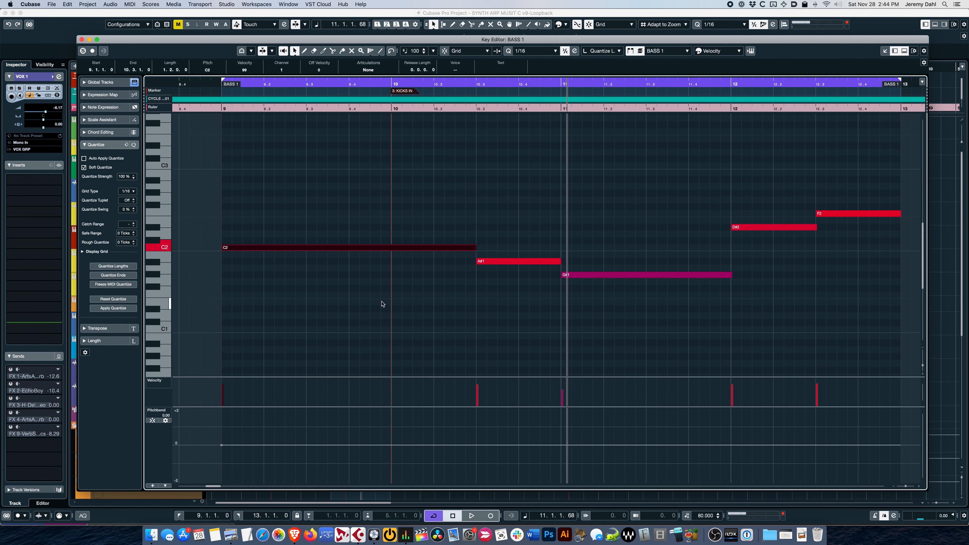
# Step: Move the KICKS IN marker earlier in the Key Editor, close the editor and place the marker at bar 9 in the project
pyautogui.click(346, 297)
pyautogui.moveTo(402, 93); pyautogui.dragTo(375, 94)
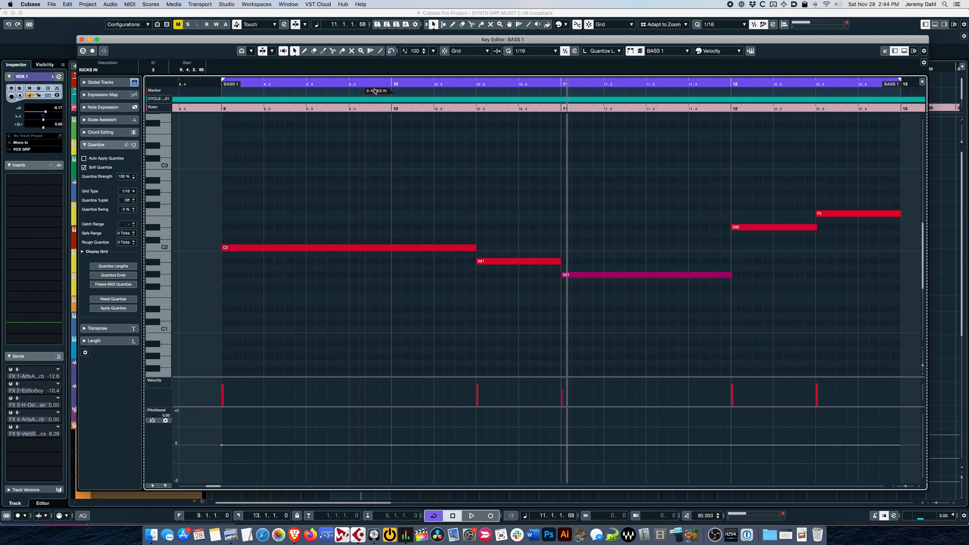
pyautogui.press('Return')
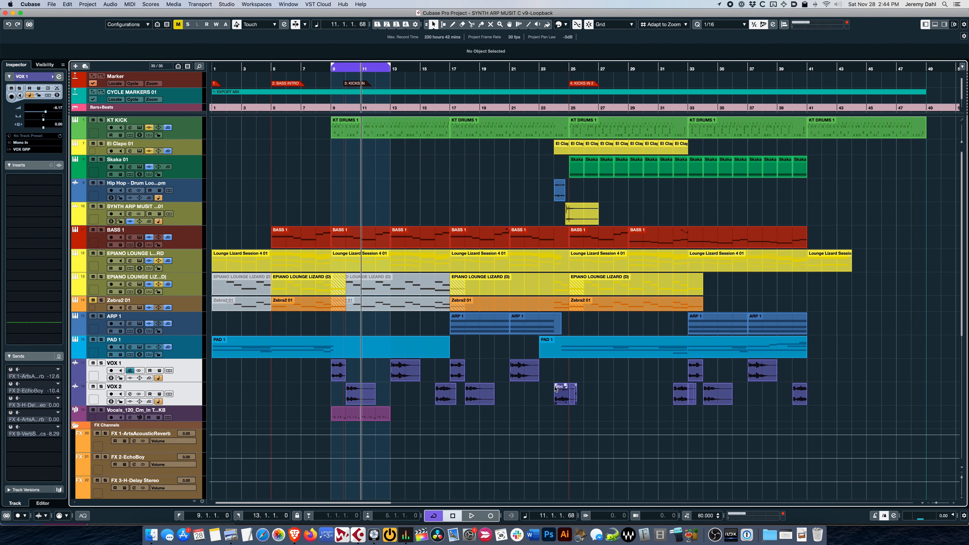
pyautogui.moveTo(357, 86); pyautogui.dragTo(344, 86)
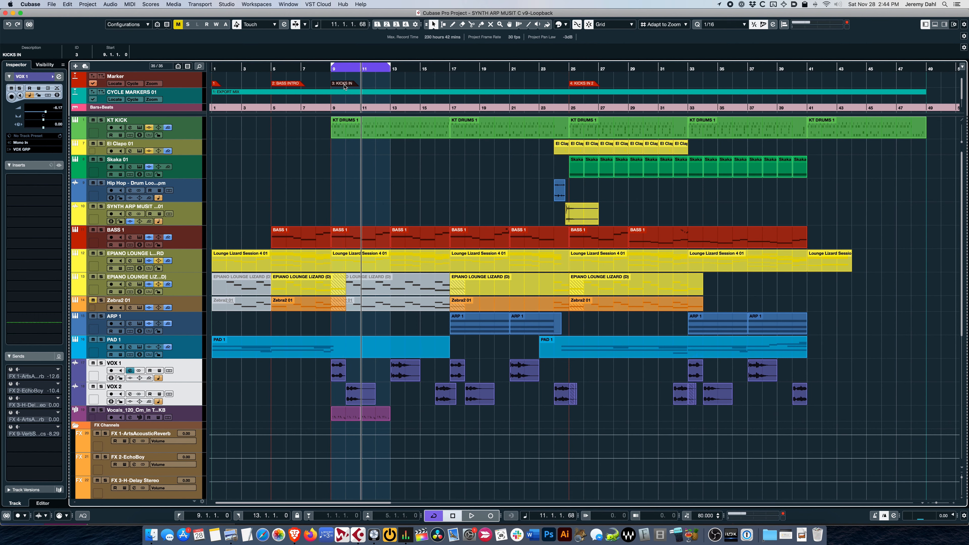
# Step: Reopen the BASS 1 part at bar 9 in a maximized Key Editor and jump the playhead back and forth between markers
pyautogui.doubleClick(349, 236)
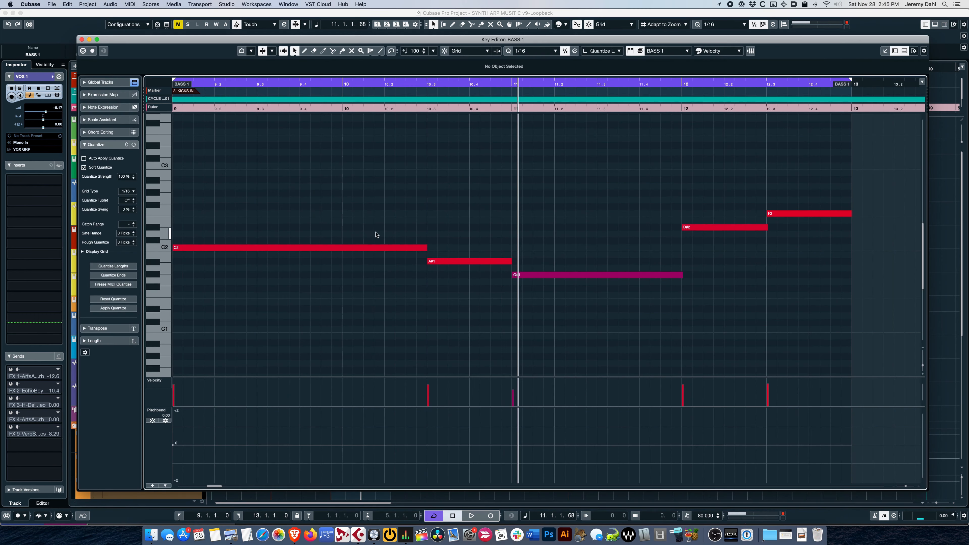
pyautogui.doubleClick(148, 40)
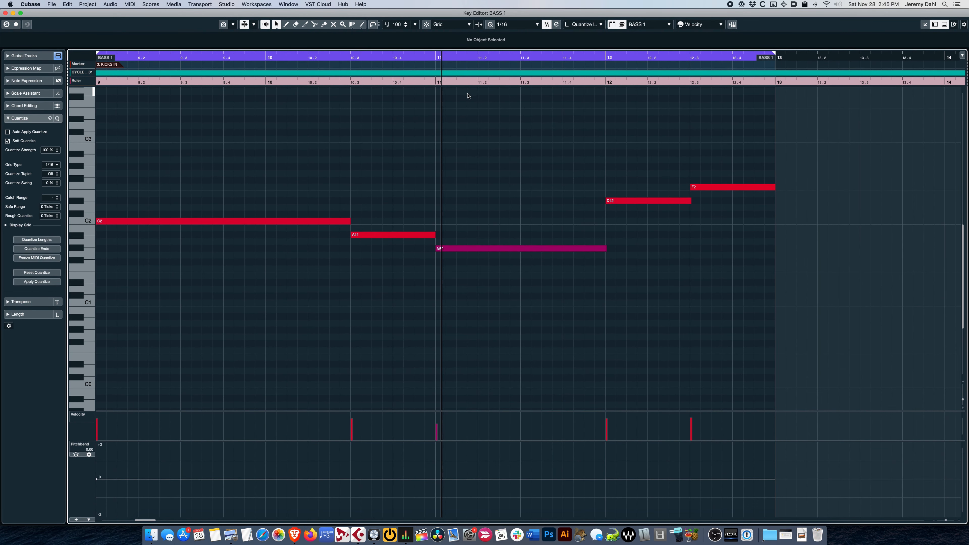
pyautogui.hotkey('shift', 'b')
pyautogui.hotkey('shift', 'b')
pyautogui.hotkey('shift', 'n')
pyautogui.hotkey('shift', 'b')
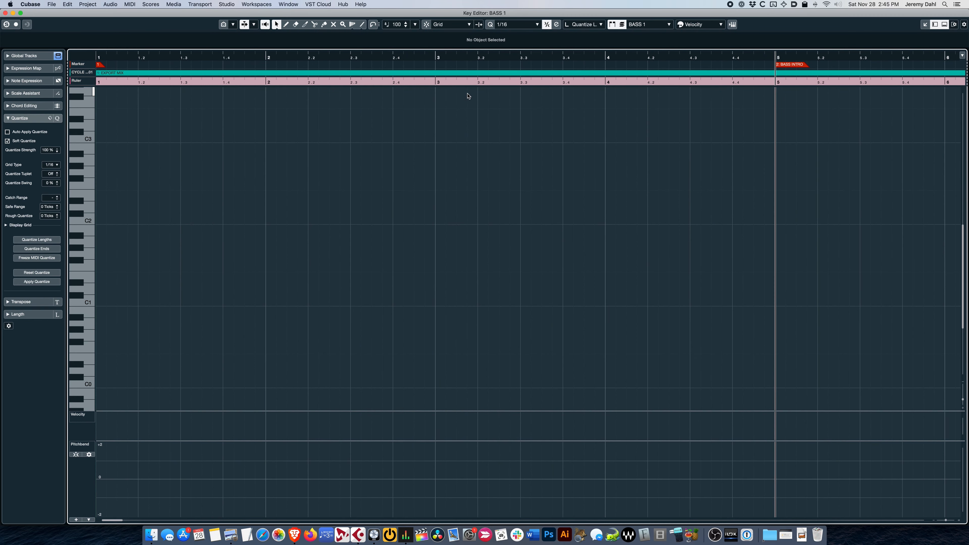
pyautogui.hotkey('shift', 'n')
# Step: Try moving the KICKS IN marker later within bar 9, undo the move, restore the Key Editor's window size and close it
pyautogui.moveTo(194, 65); pyautogui.dragTo(327, 65)
pyautogui.press('super+z')
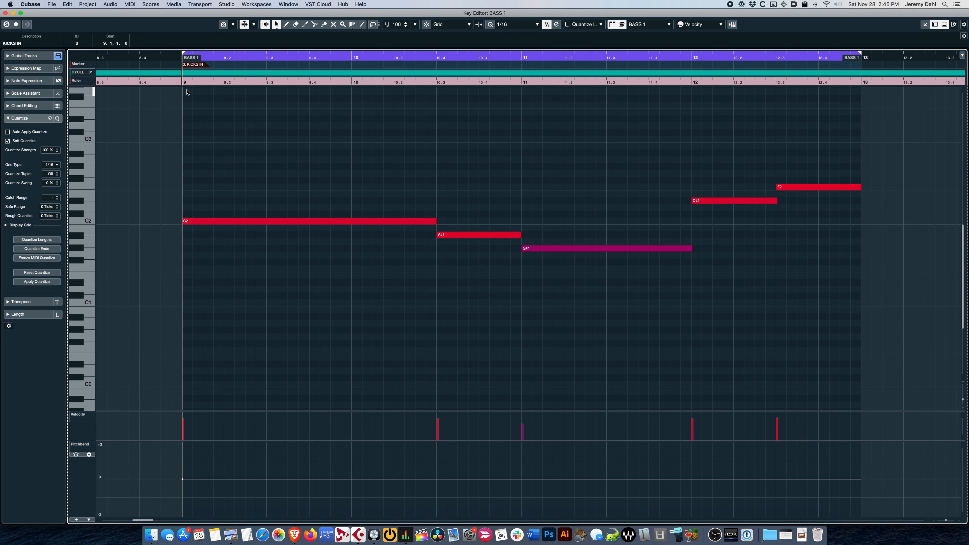
pyautogui.click(20, 13)
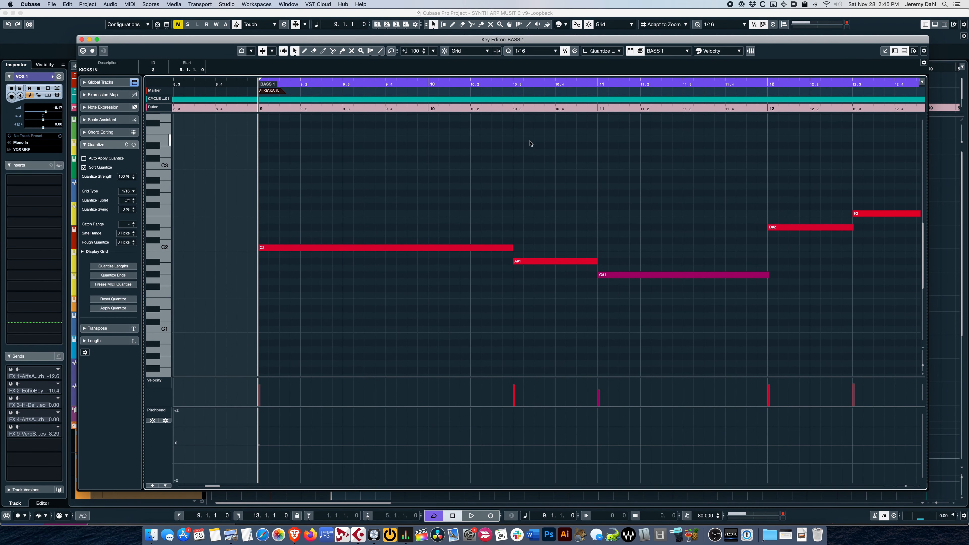
pyautogui.press('super+w')
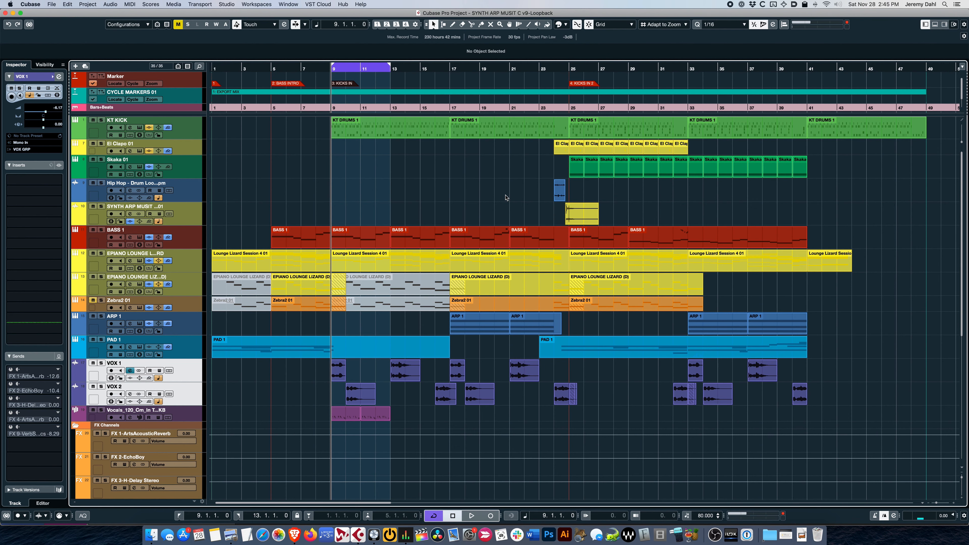
# Step: Place the playhead in bar 13 and return it to the left locator at bar 9
pyautogui.press('super+Tab')
pyautogui.click(396, 192)
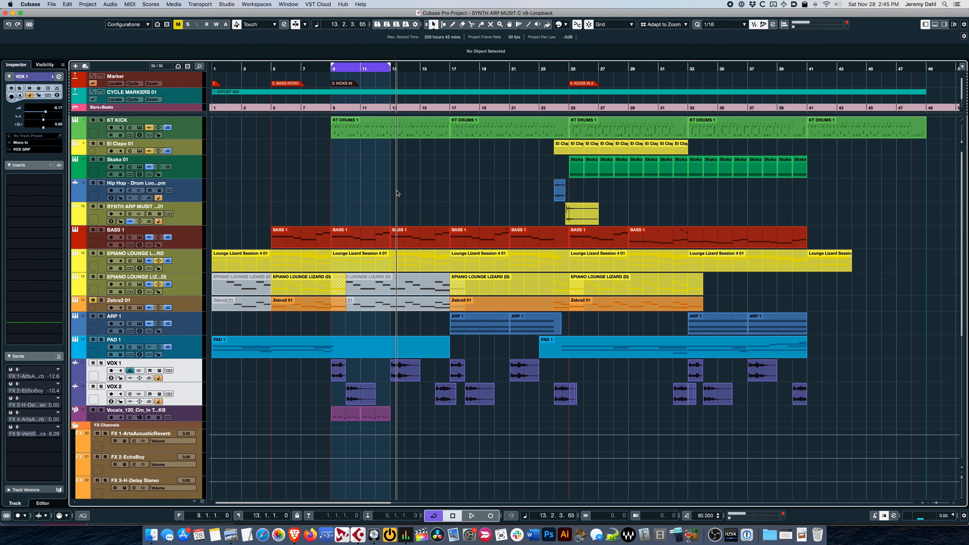
pyautogui.press('1')
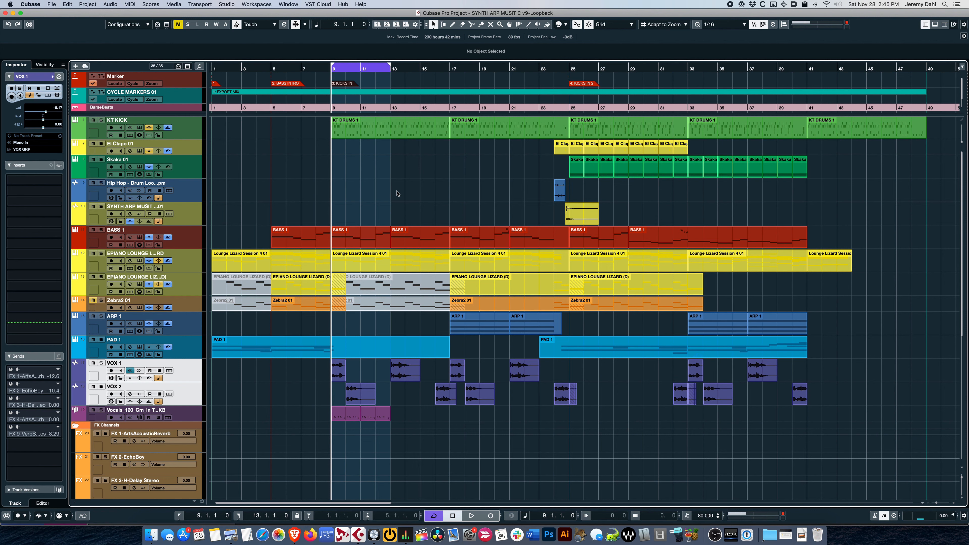
pyautogui.press('super+Tab')
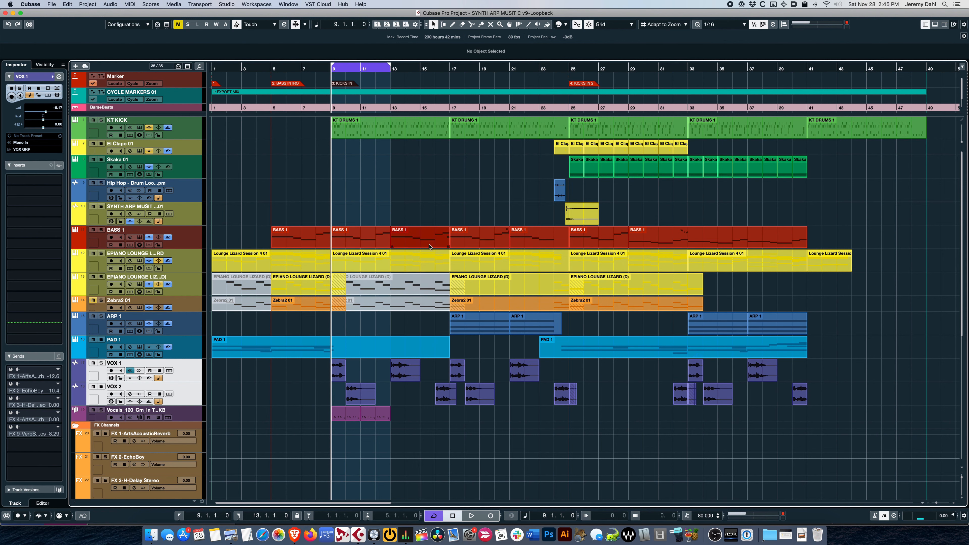